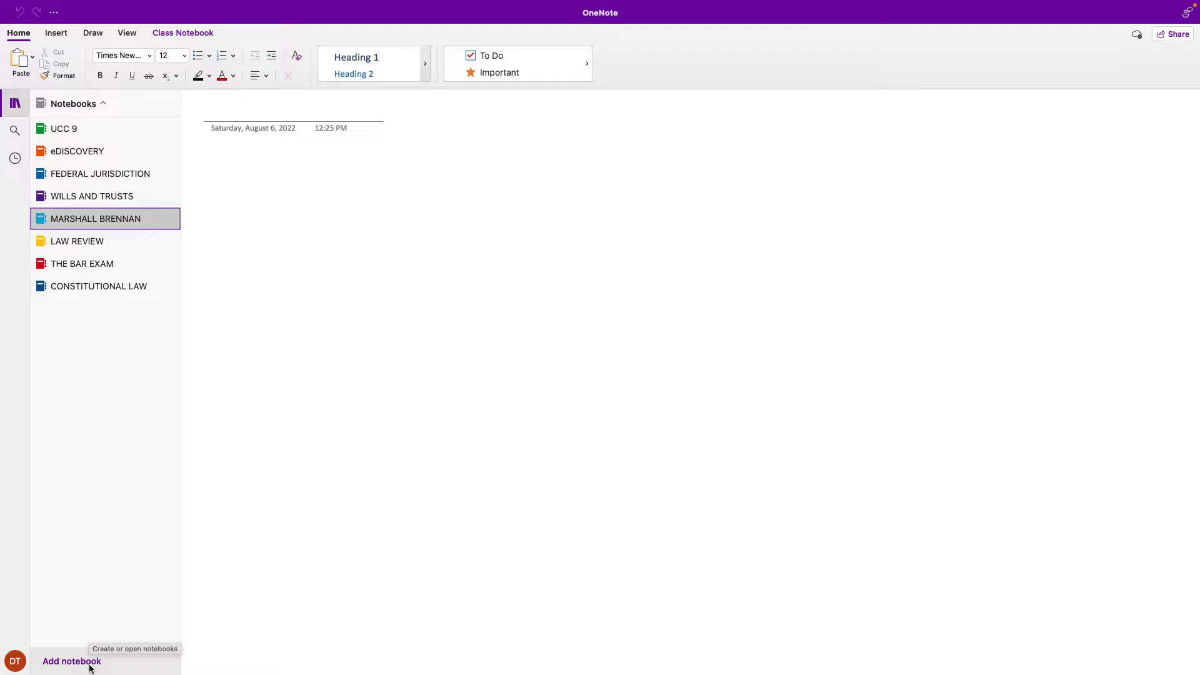
Use Add notebook to show the Recent notebooks window.
left_click(90, 664)
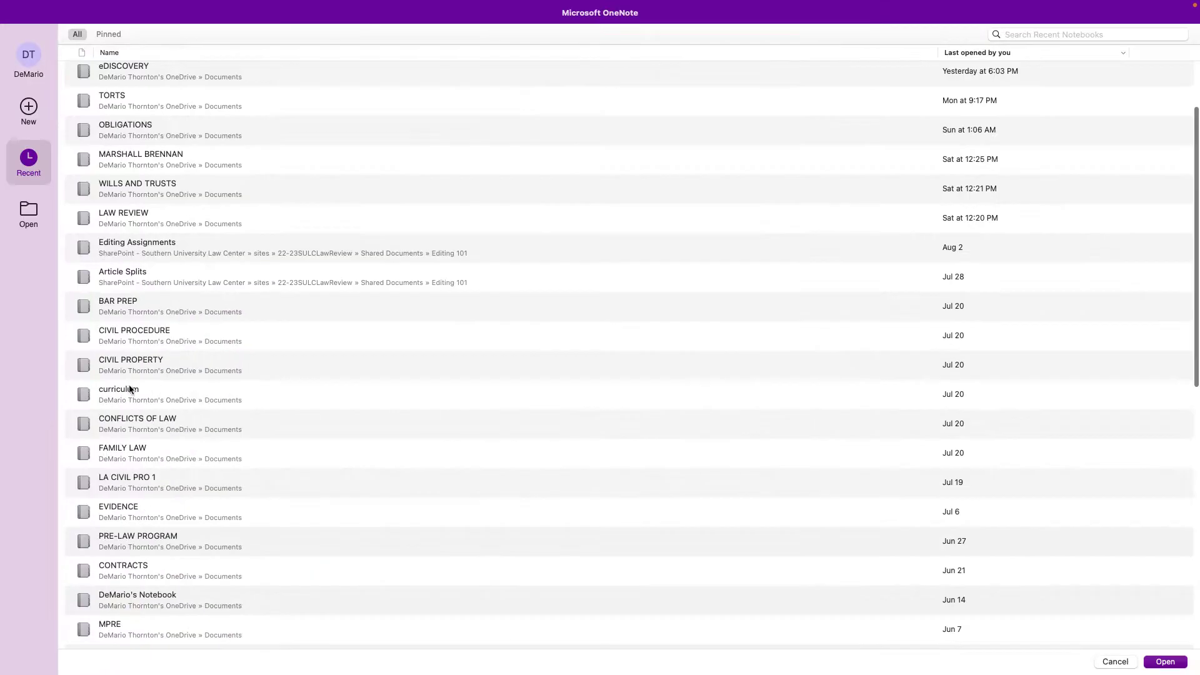
Create a notebook named TUTORIAL in Lemon Lime on OneDrive - Personal.
left_click(30, 112)
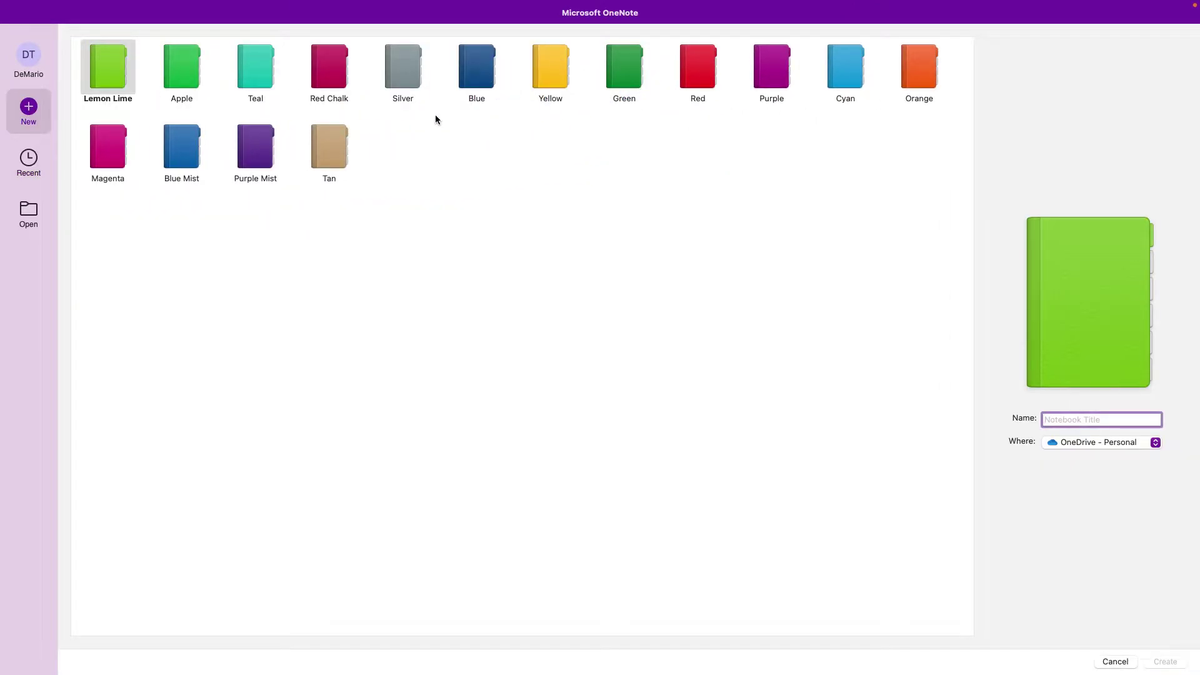
left_click(1081, 424)
type("TUTORIAL")
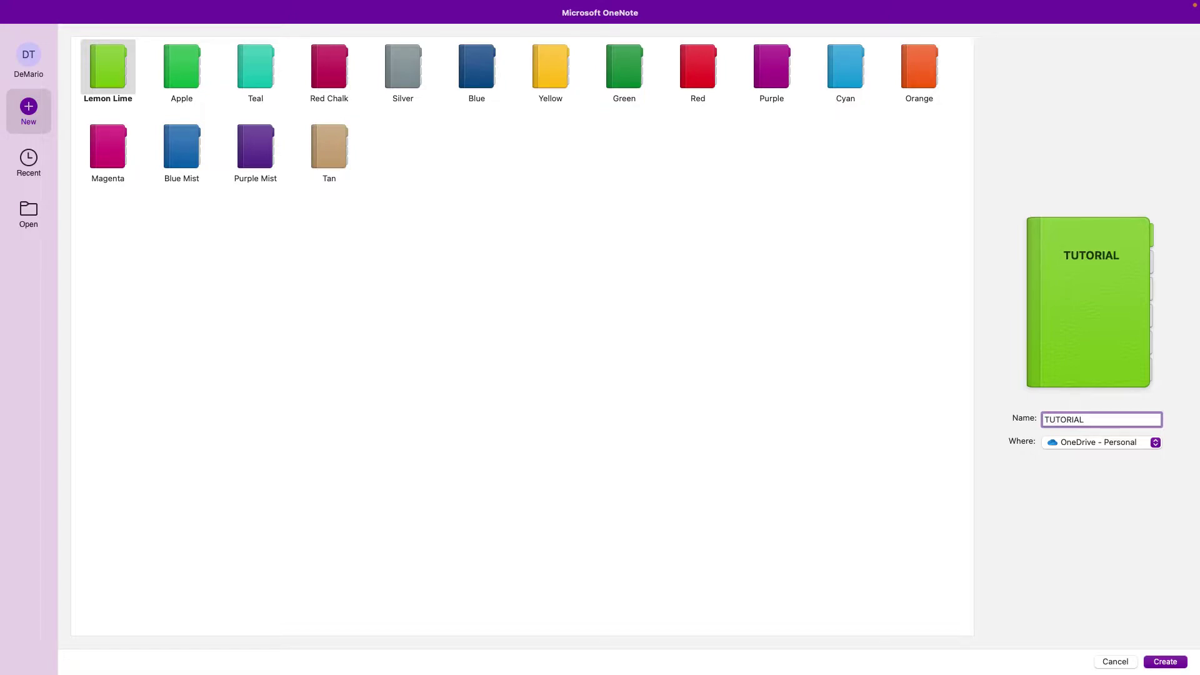
left_click(1164, 663)
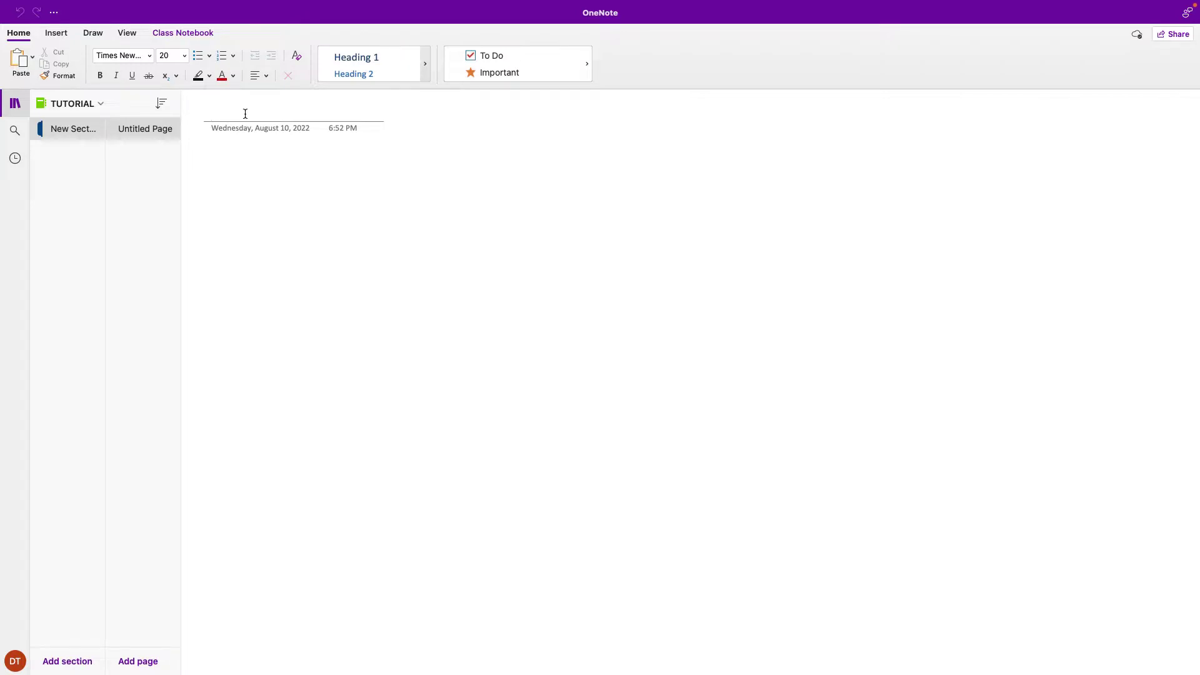
Title the first page Youtube.
type("Youtube")
Rename the new section to Youtube.
right_click(68, 135)
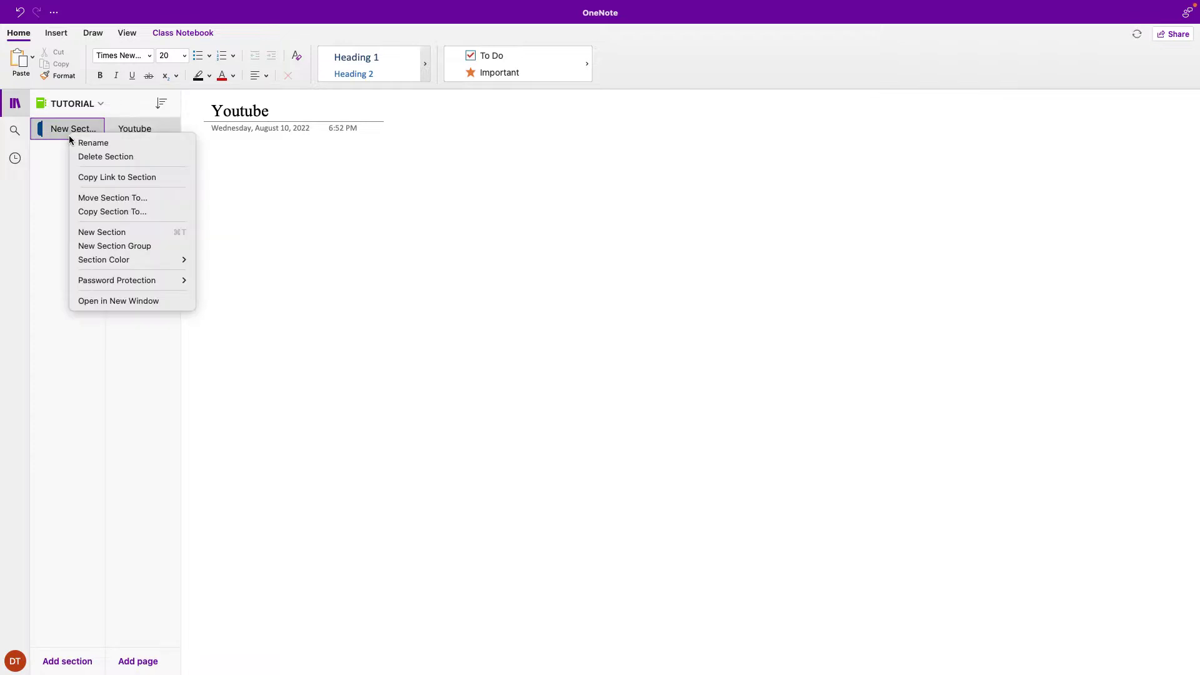
left_click(88, 142)
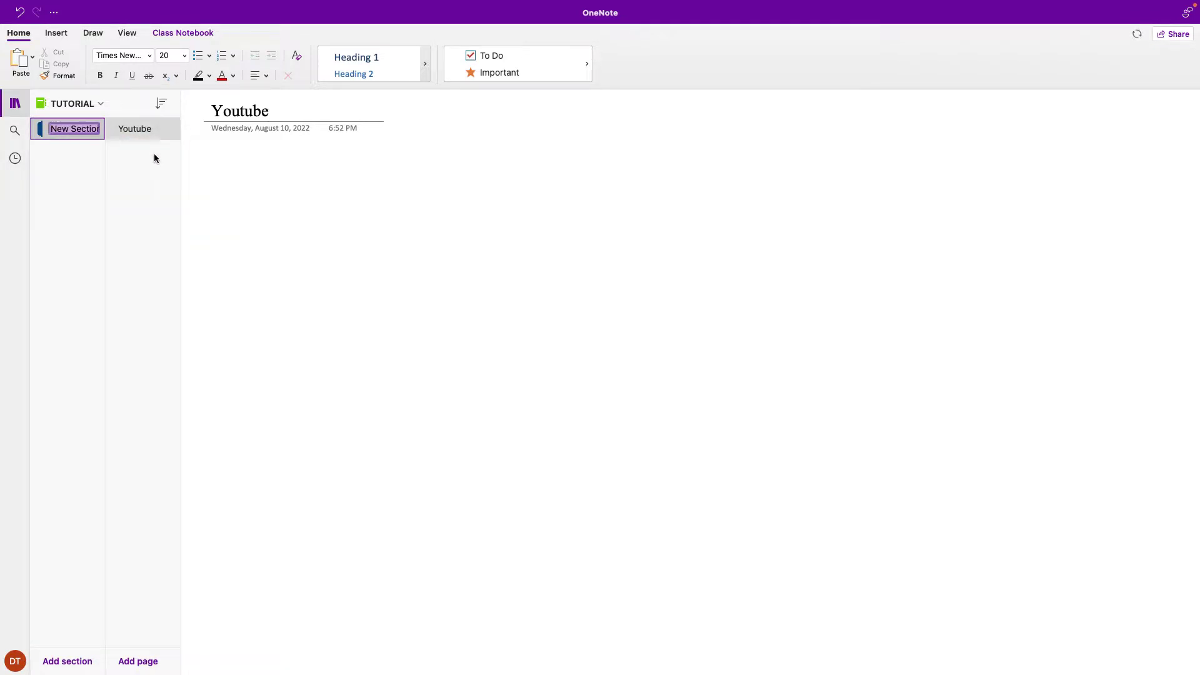
type("Youtube")
left_click(147, 157)
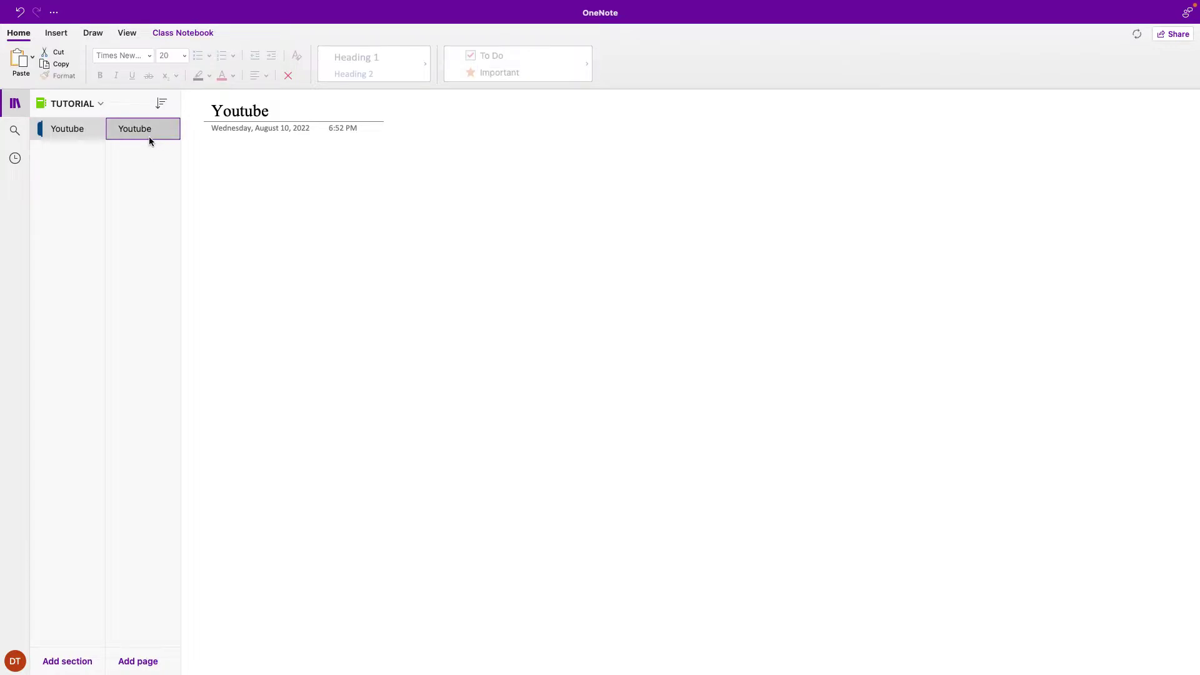
Add an untitled page and make it a subpage of Youtube.
right_click(158, 160)
left_click(170, 163)
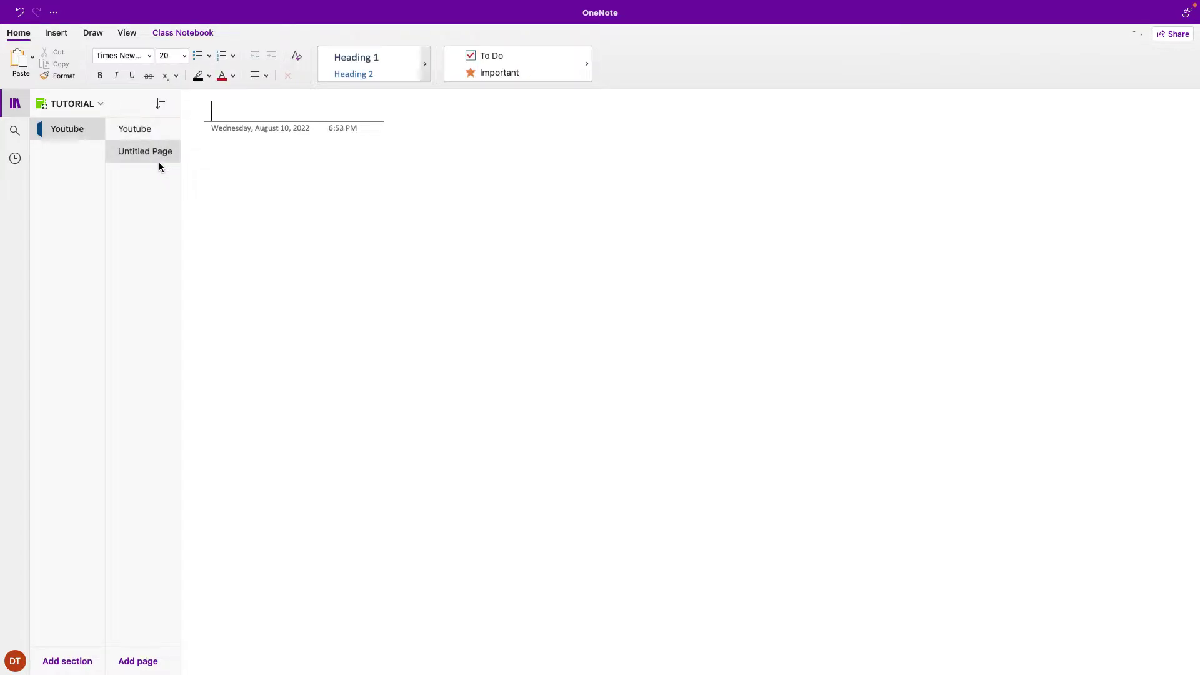
right_click(155, 157)
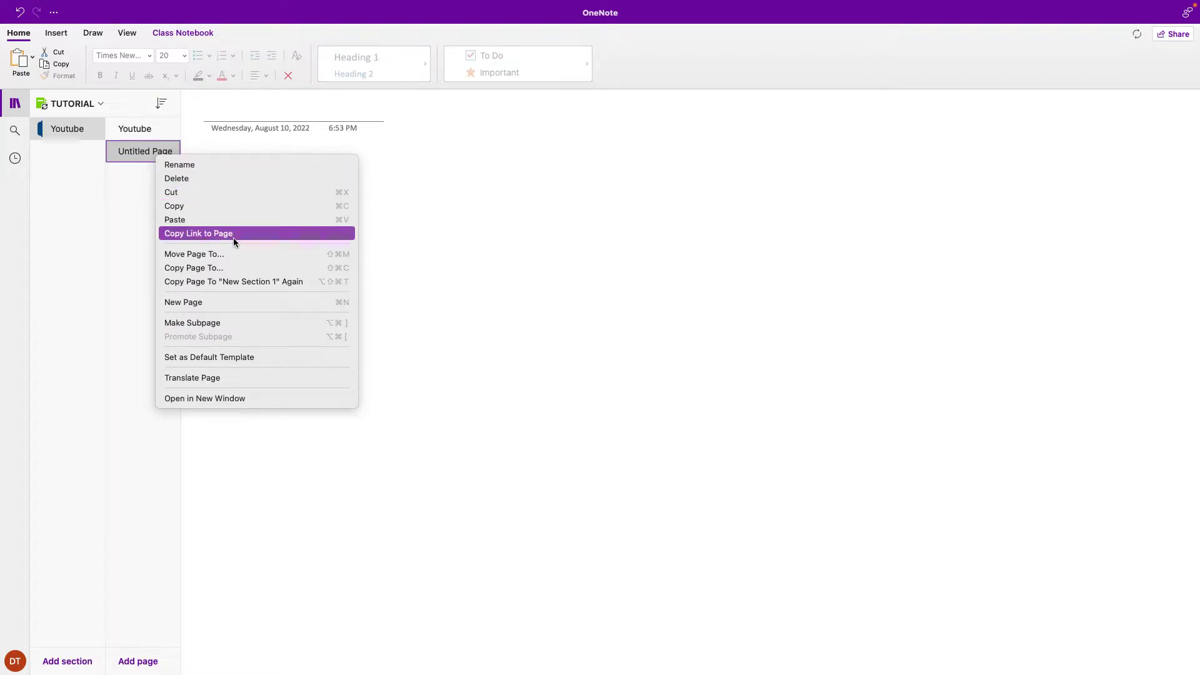
left_click(222, 323)
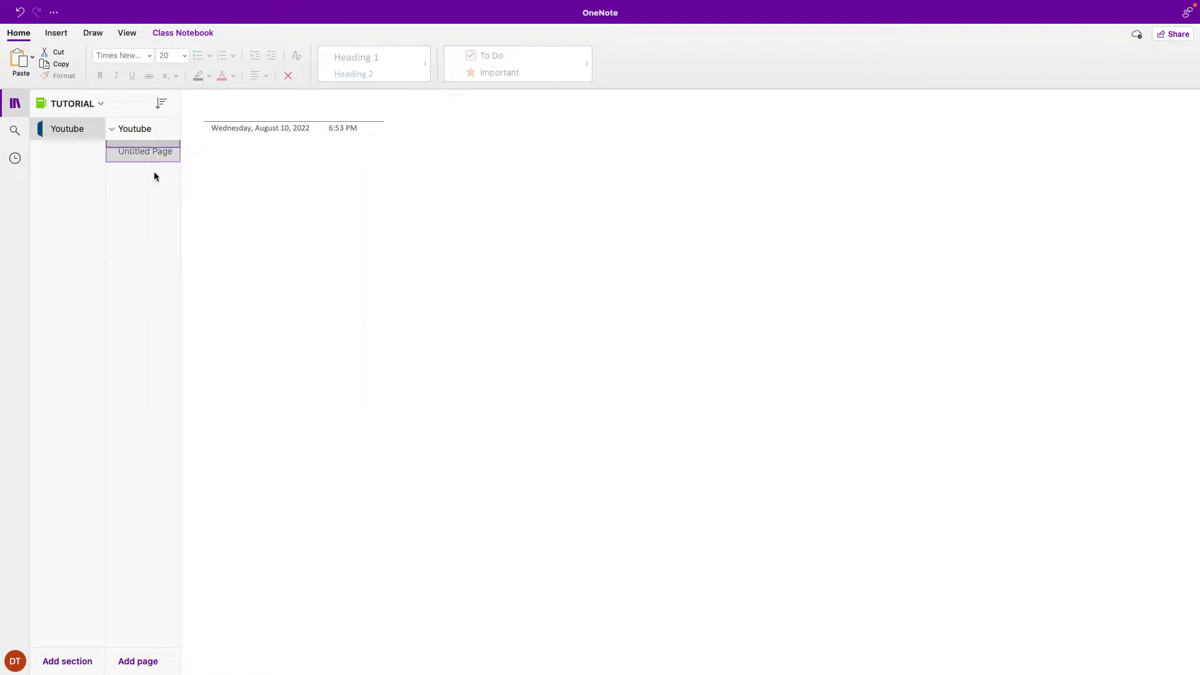
left_click(112, 131)
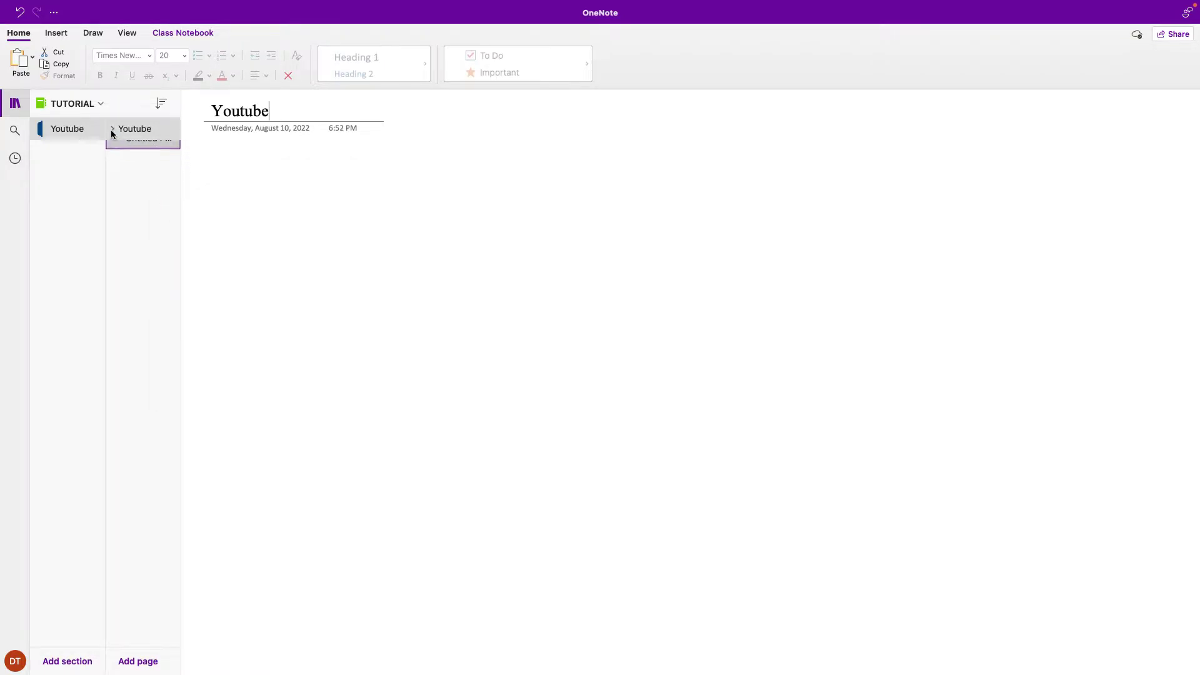
left_click(113, 131)
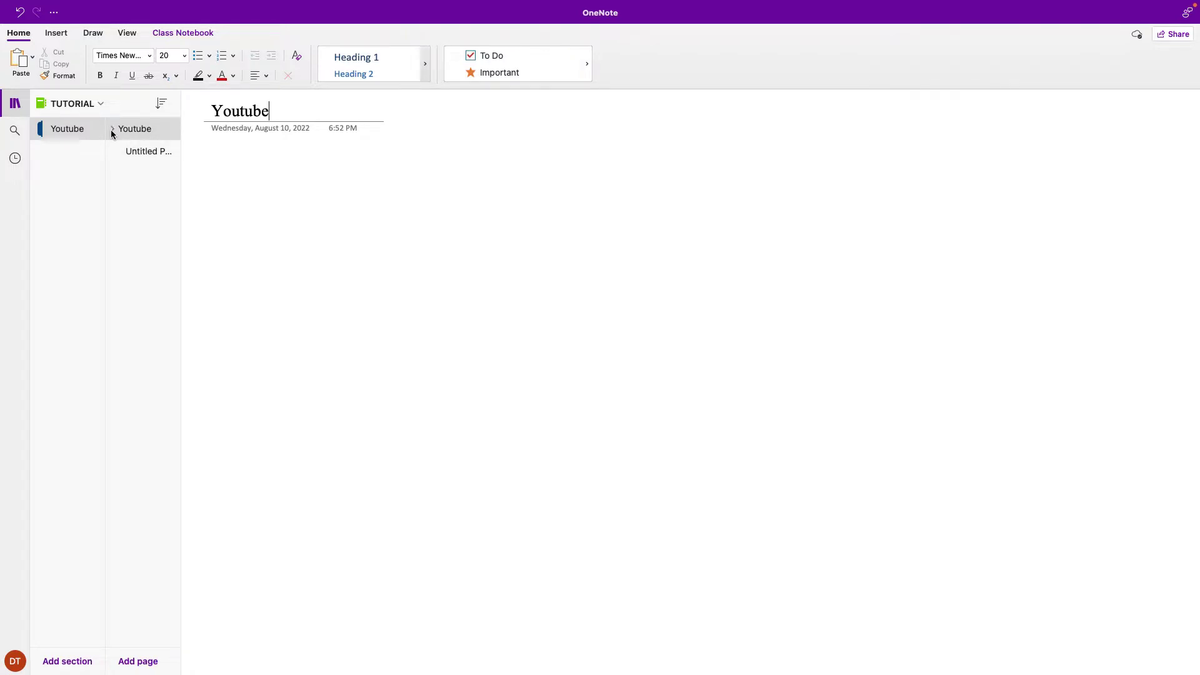
left_click(111, 131)
left_click(113, 130)
left_click(112, 130)
left_click(112, 131)
left_click(113, 130)
Add more untitled subpages under Youtube, then return to the Youtube page.
left_click(159, 194)
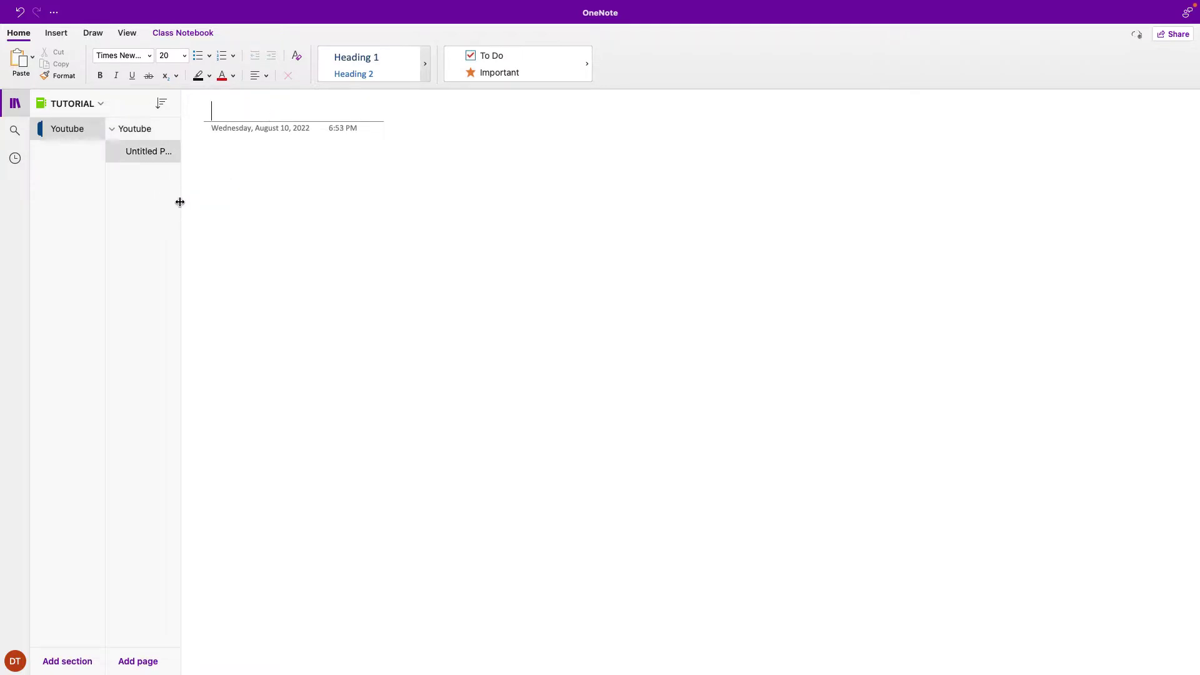
left_click(151, 182)
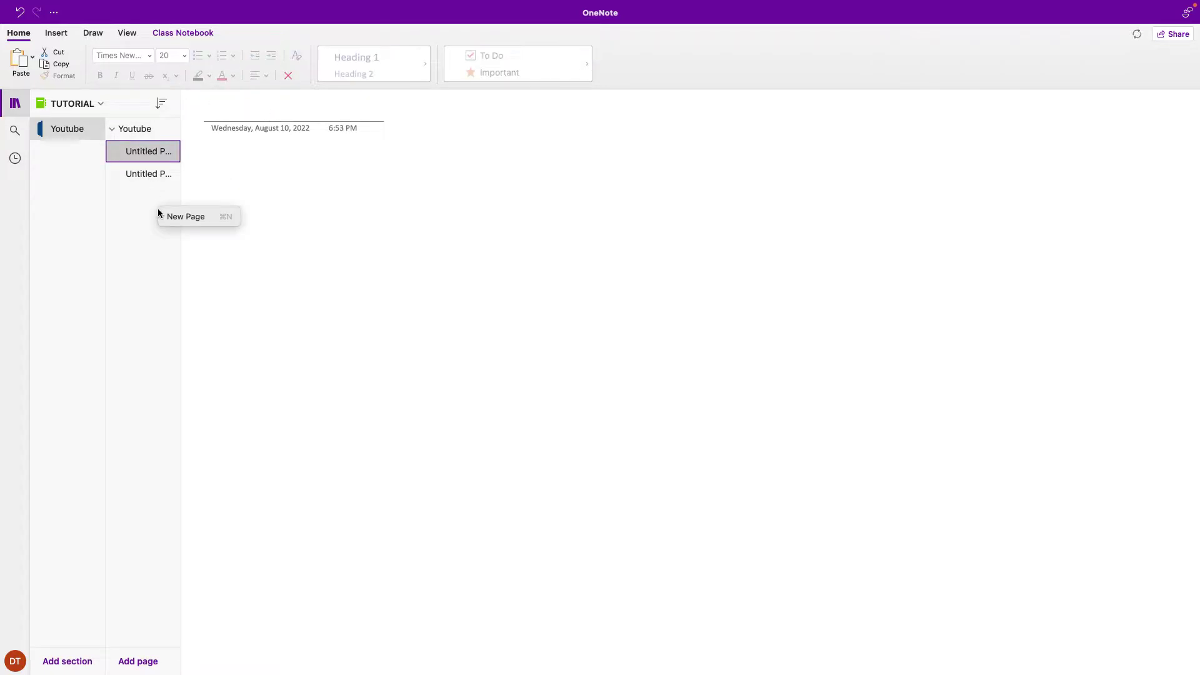
left_click(156, 213)
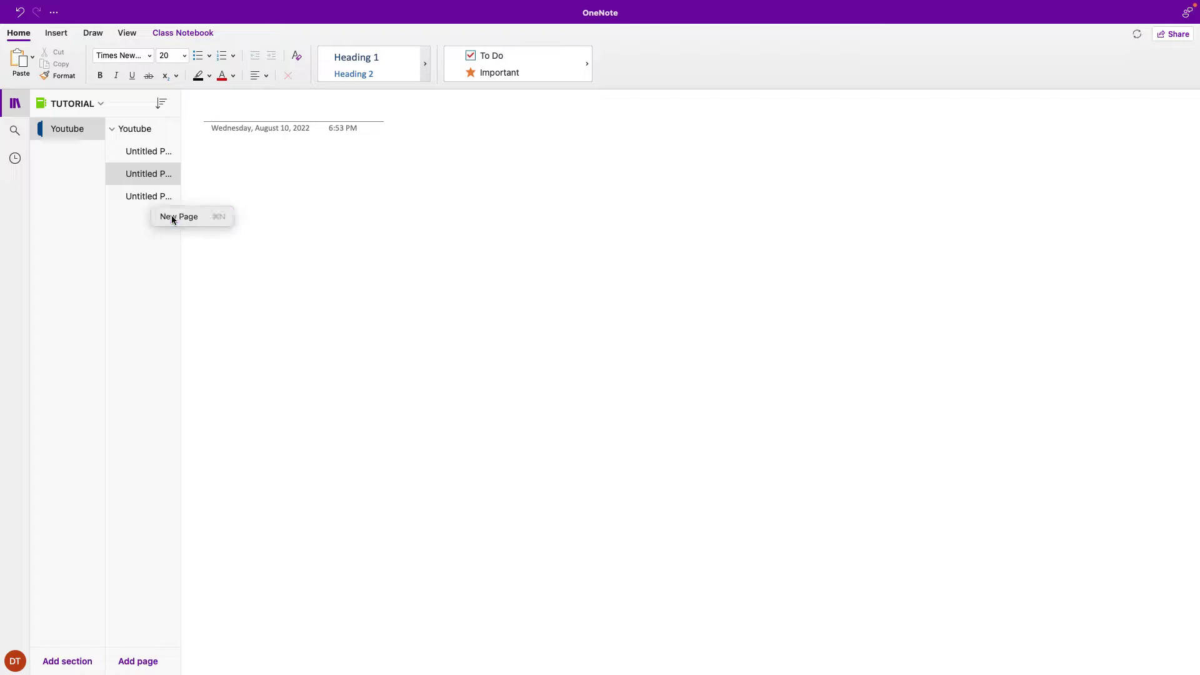
left_click(173, 217)
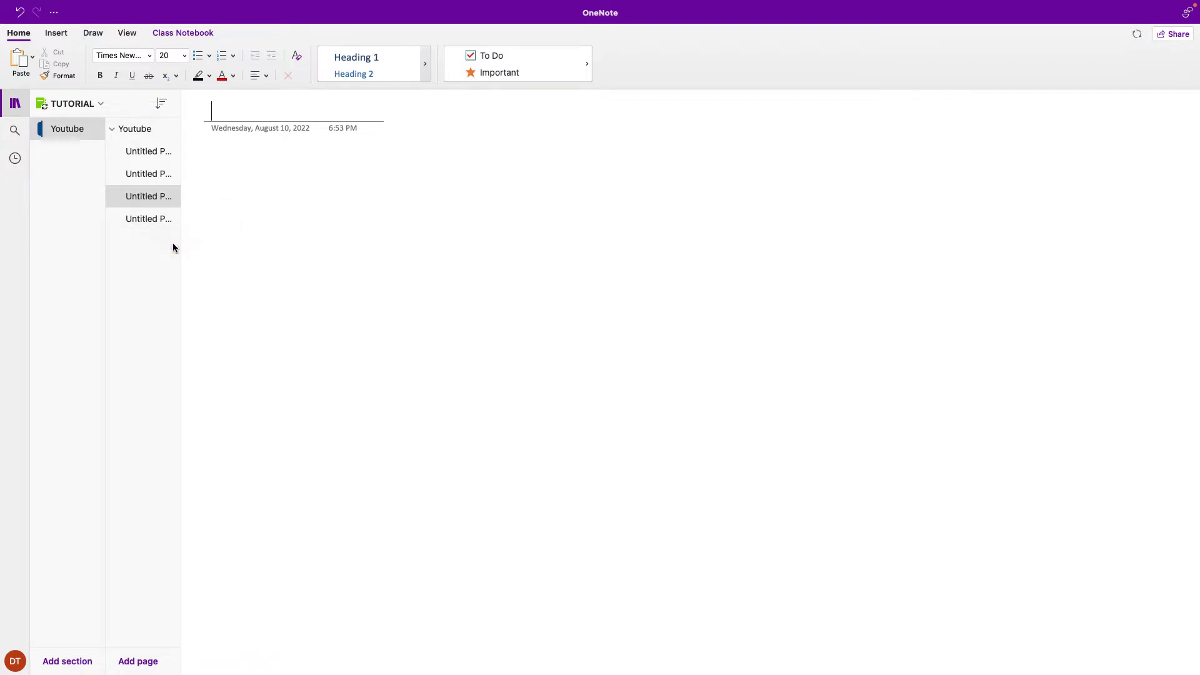
left_click(145, 131)
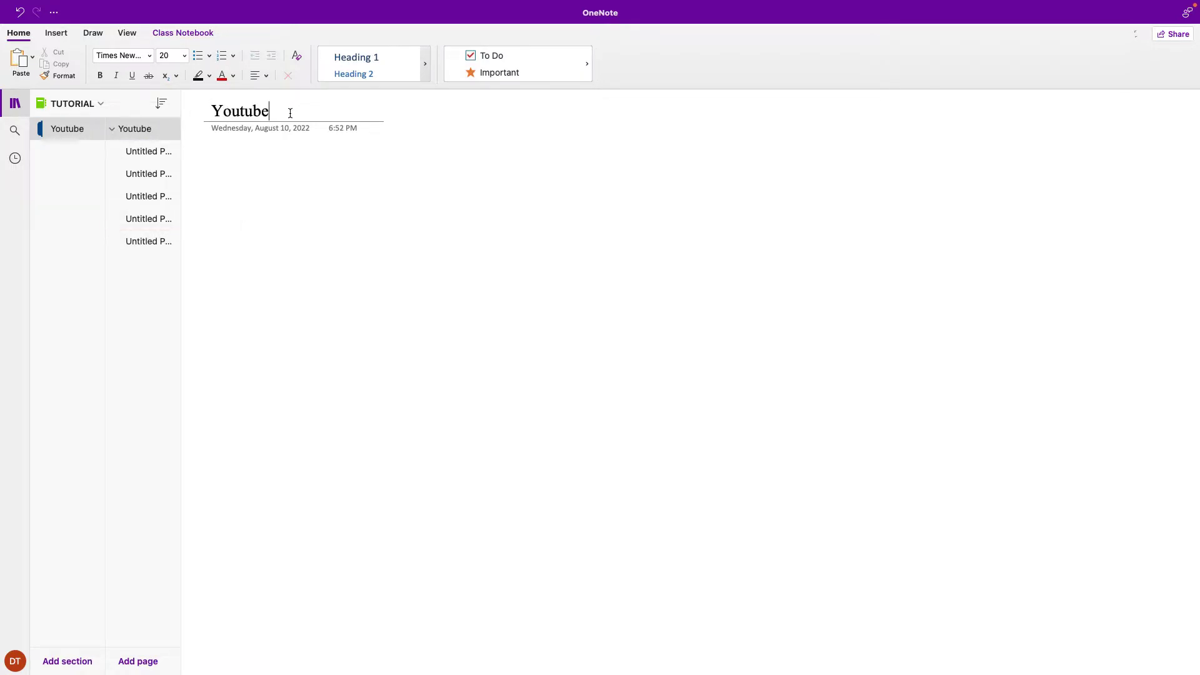
Retitle the Youtube page and its section to Torts.
left_click_drag(291, 112, 113, 106)
type("Torts")
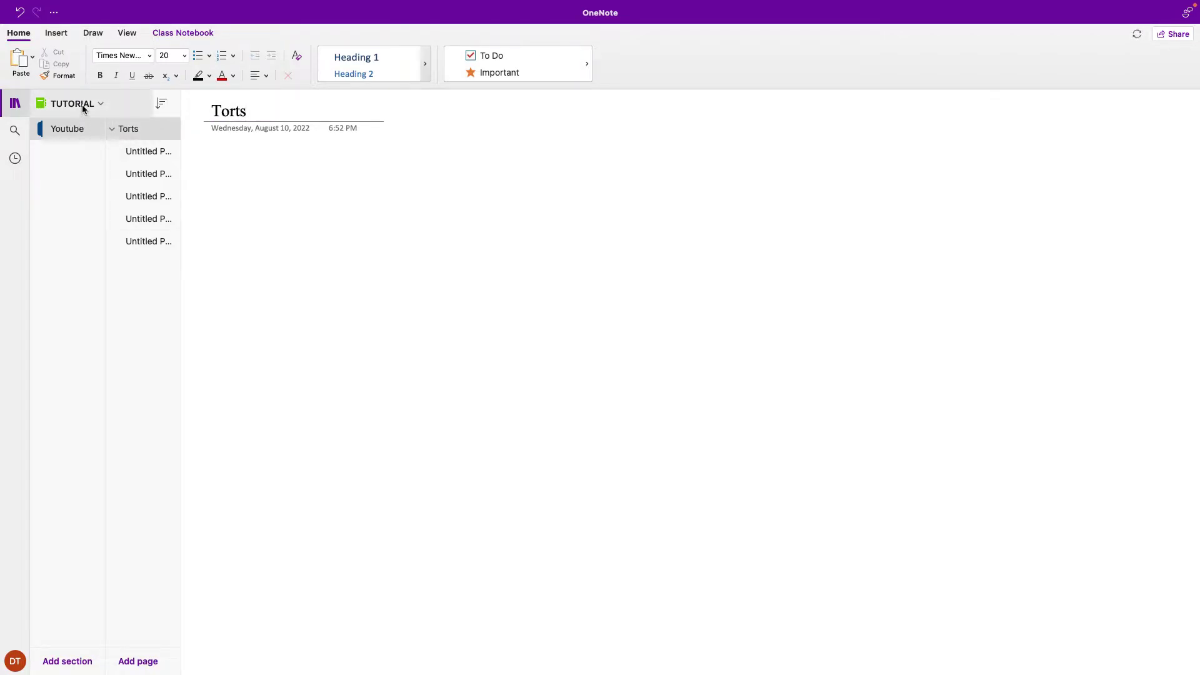
right_click(79, 128)
left_click(109, 132)
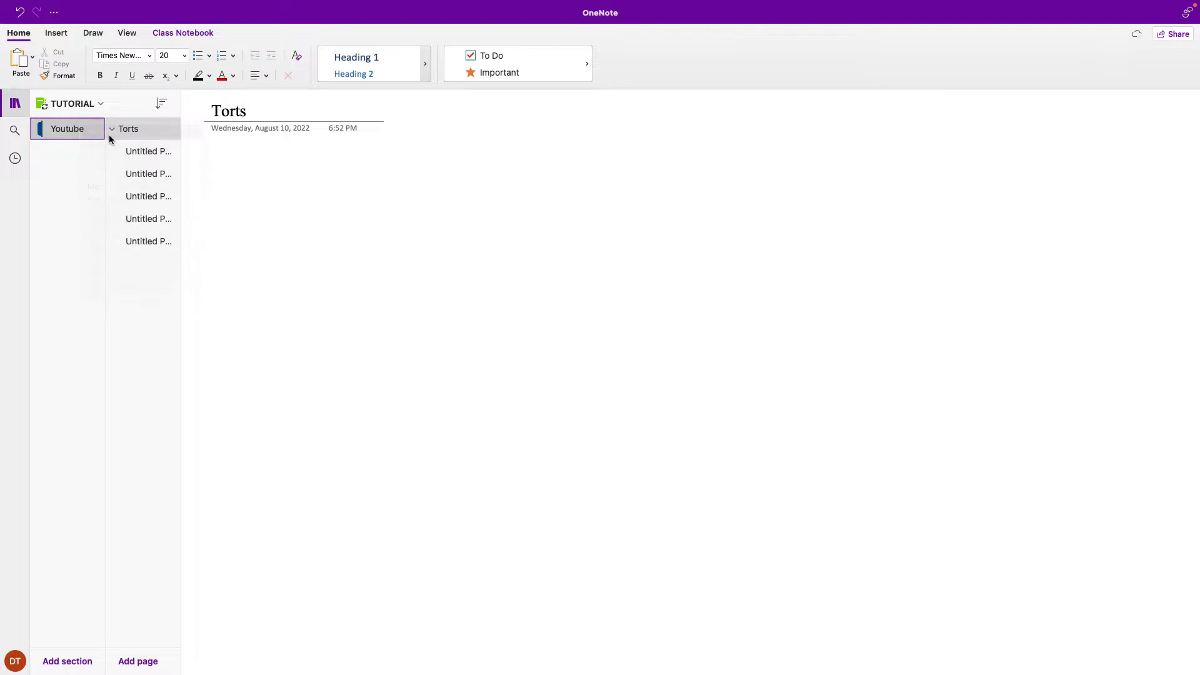
type("Torts")
key("Return")
Add a new section and start naming it Negligence.
right_click(86, 195)
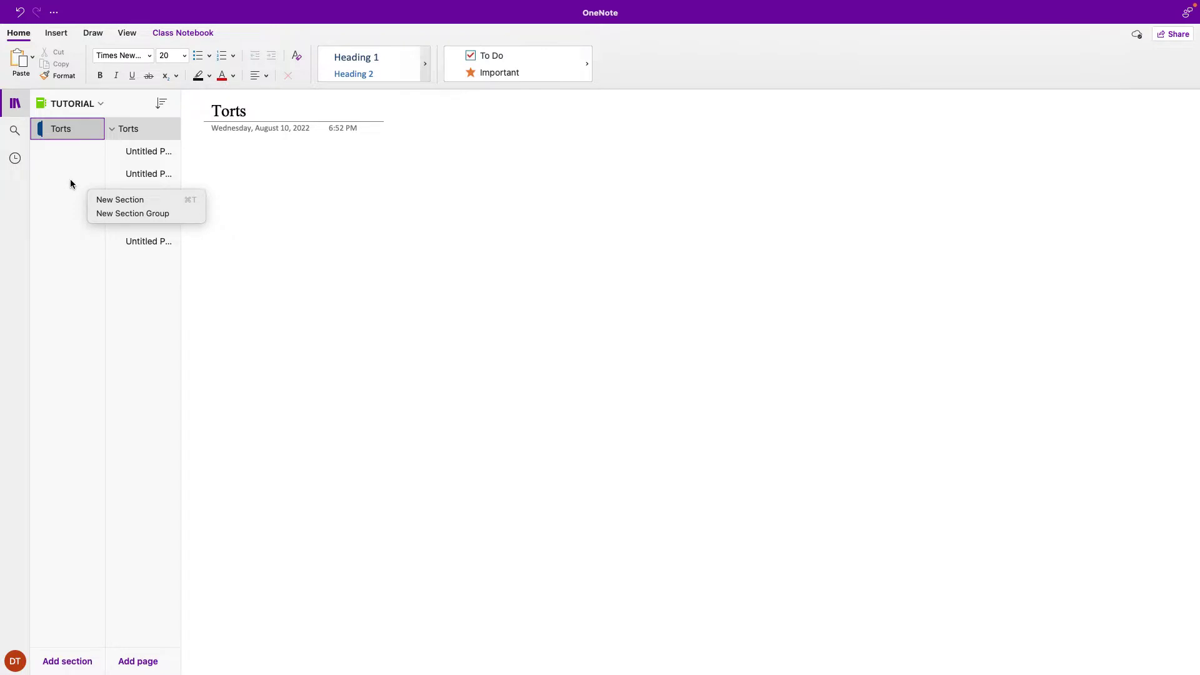
left_click(116, 200)
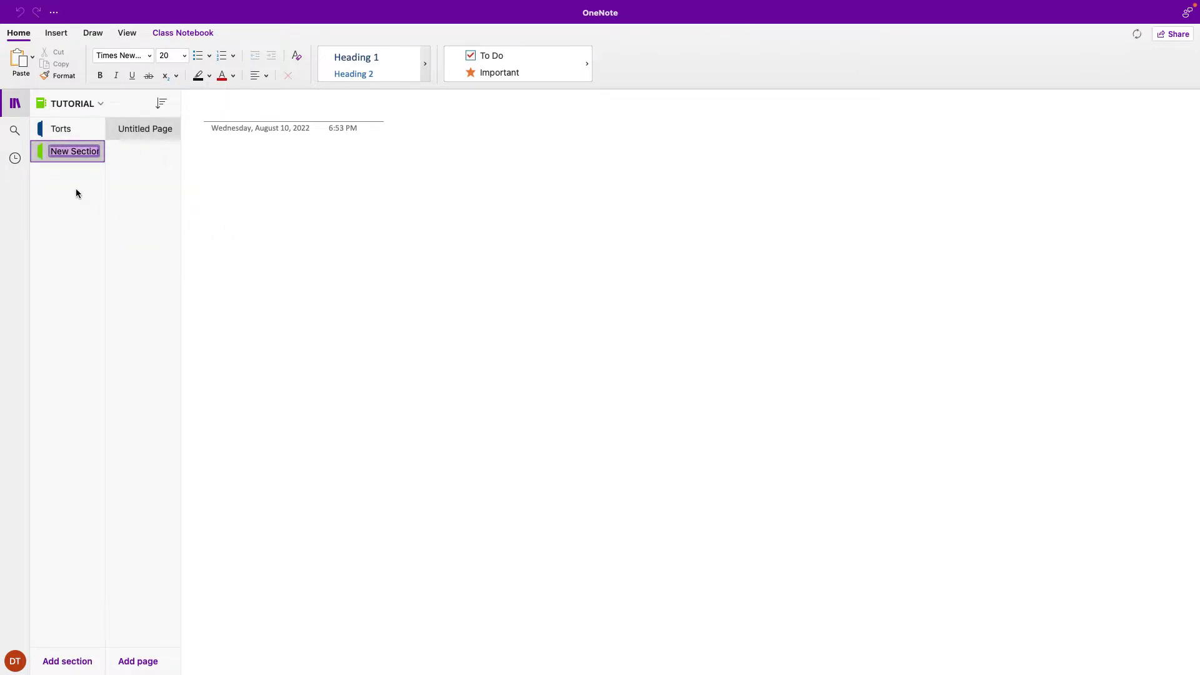
type("Contracts")
left_click_drag(95, 151, 42, 152)
type("Neglihg")
key("BackSpace")
key("BackSpace")
key("BackSpace")
Finish the Negligence name, then rename the Torts section and page to 'Intentional Torts'.
type("igence")
left_click(69, 132)
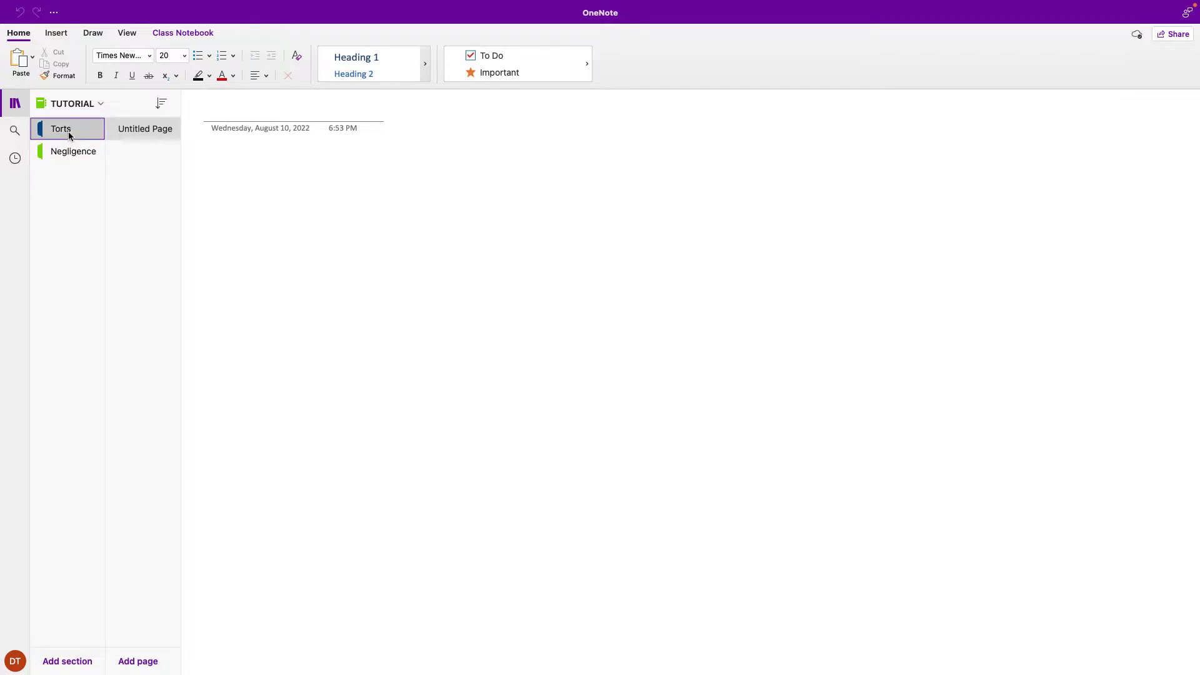
right_click(69, 131)
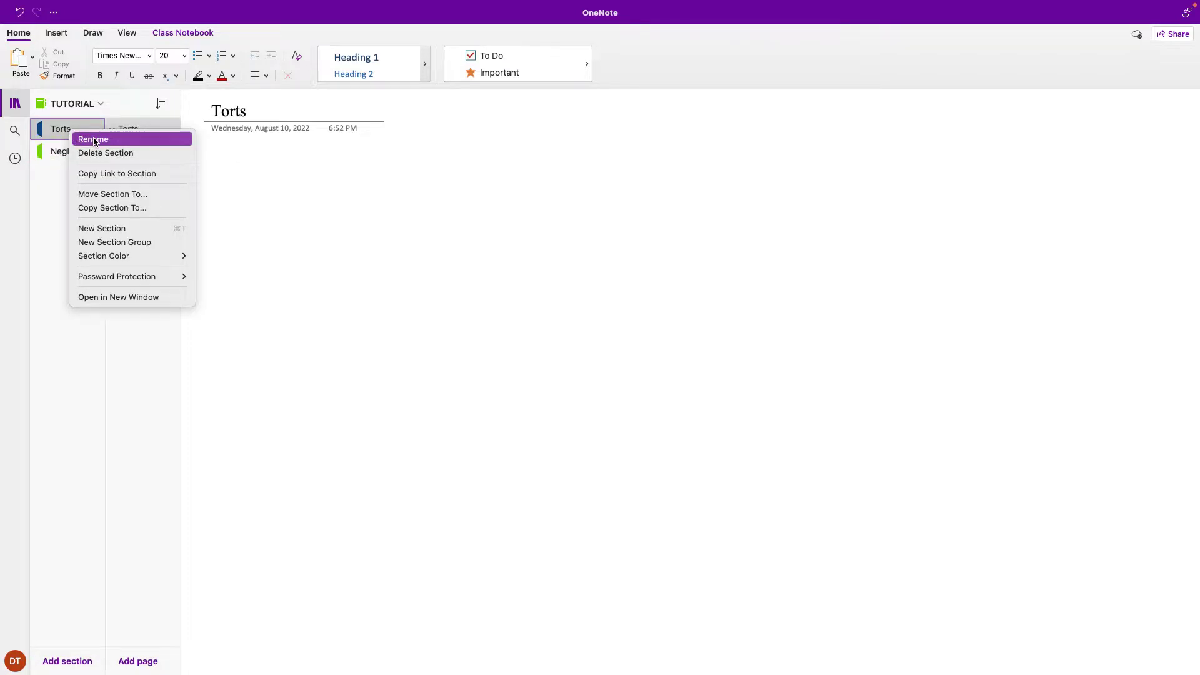
left_click(95, 139)
type("In")
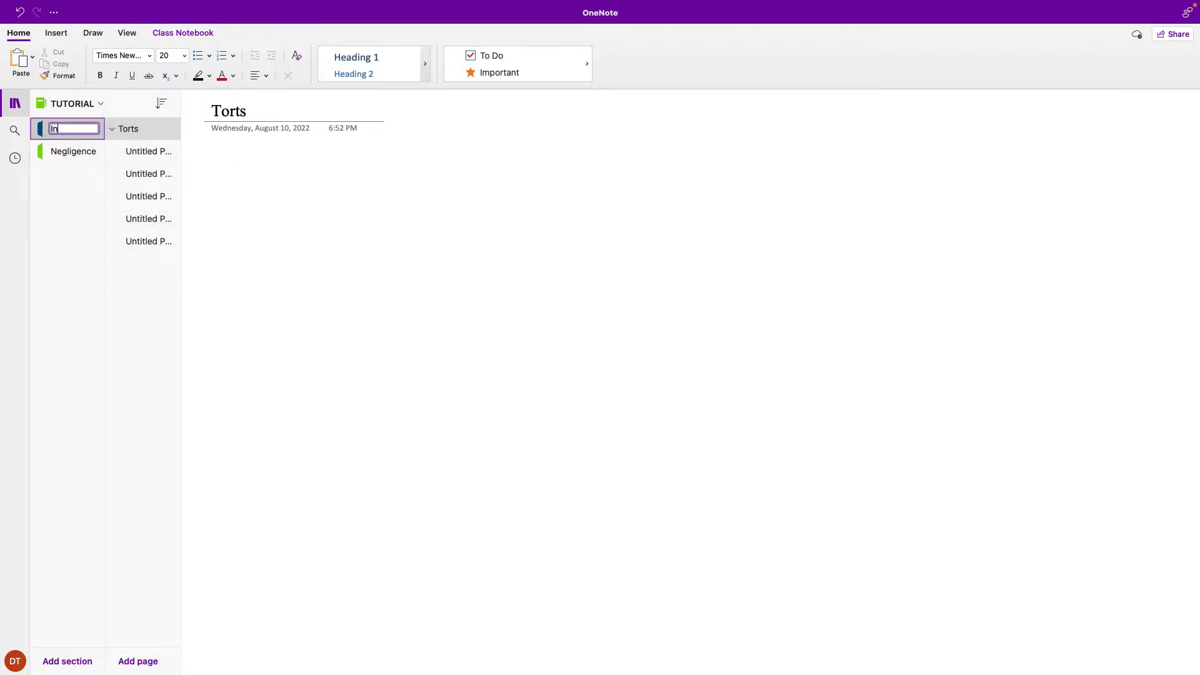
type("tentional Torts")
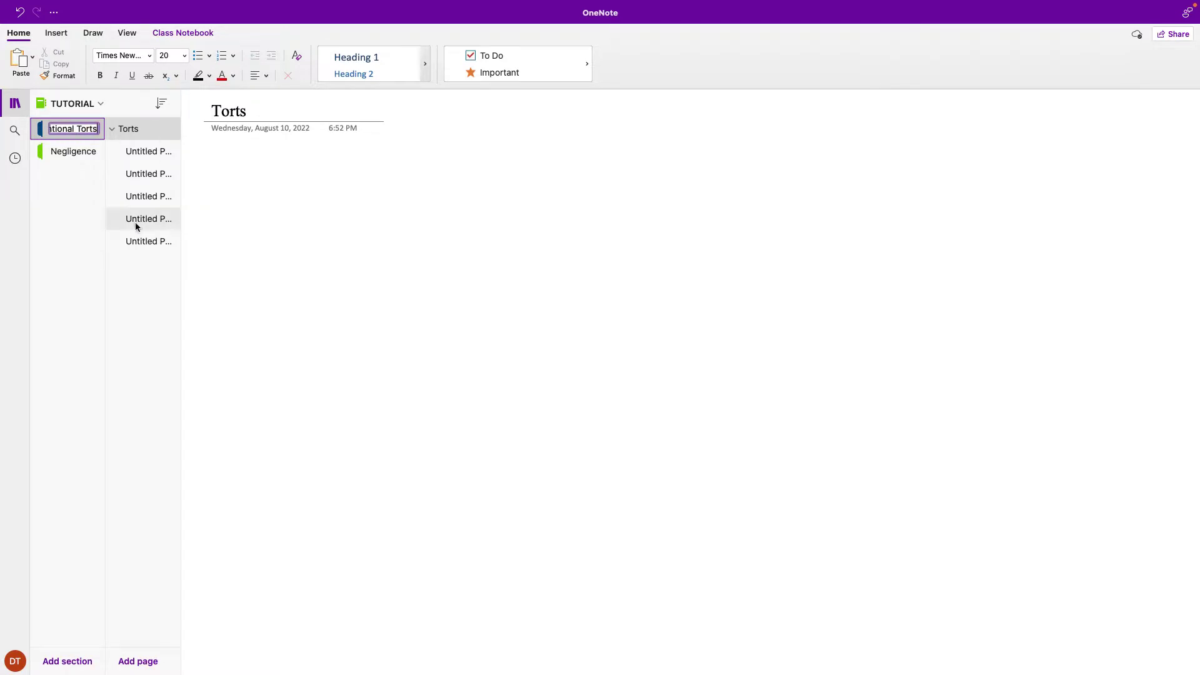
key("Return")
left_click(143, 128)
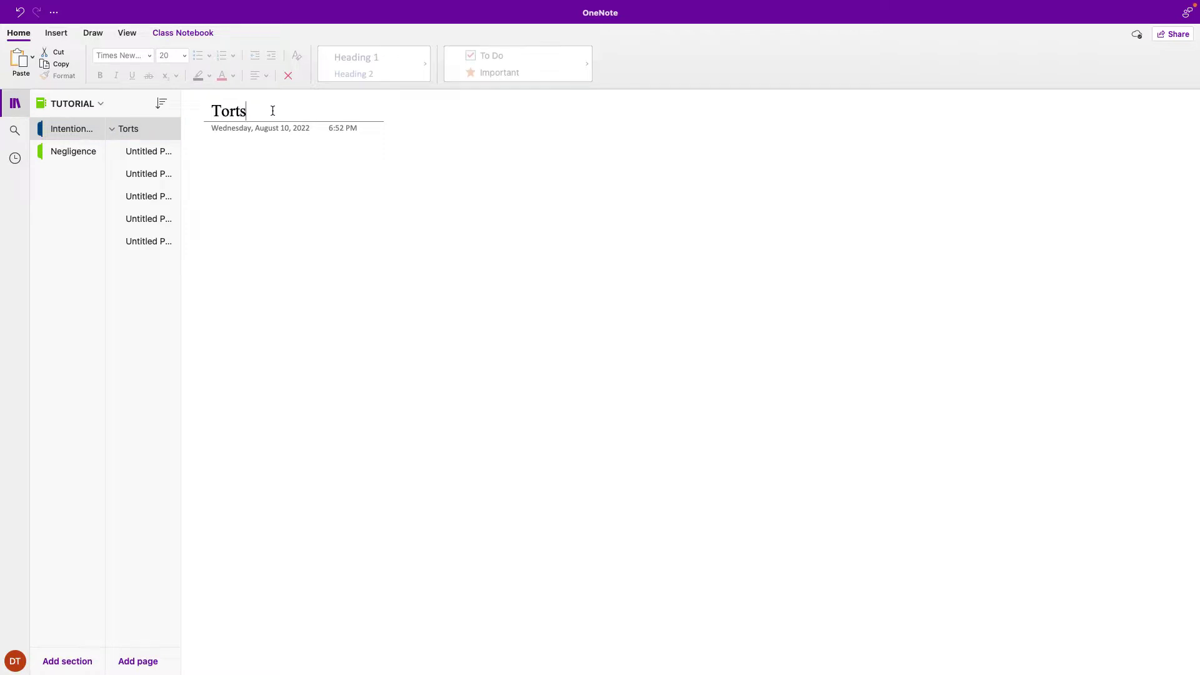
type("Intent")
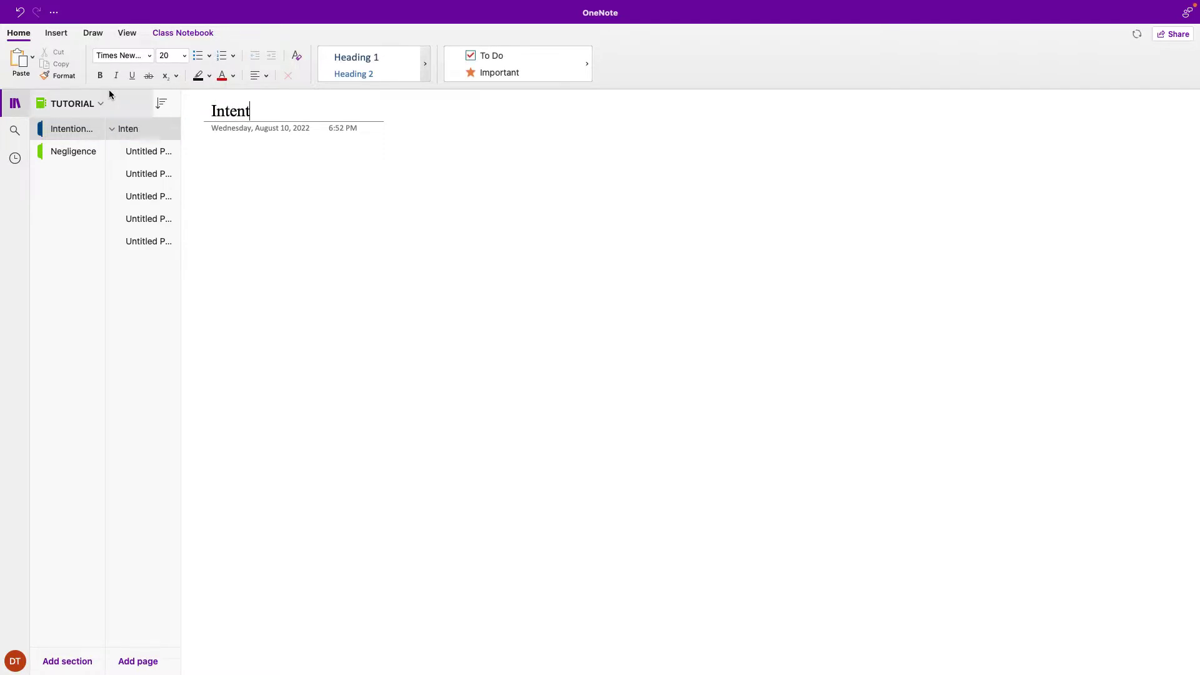
type("ional Torts")
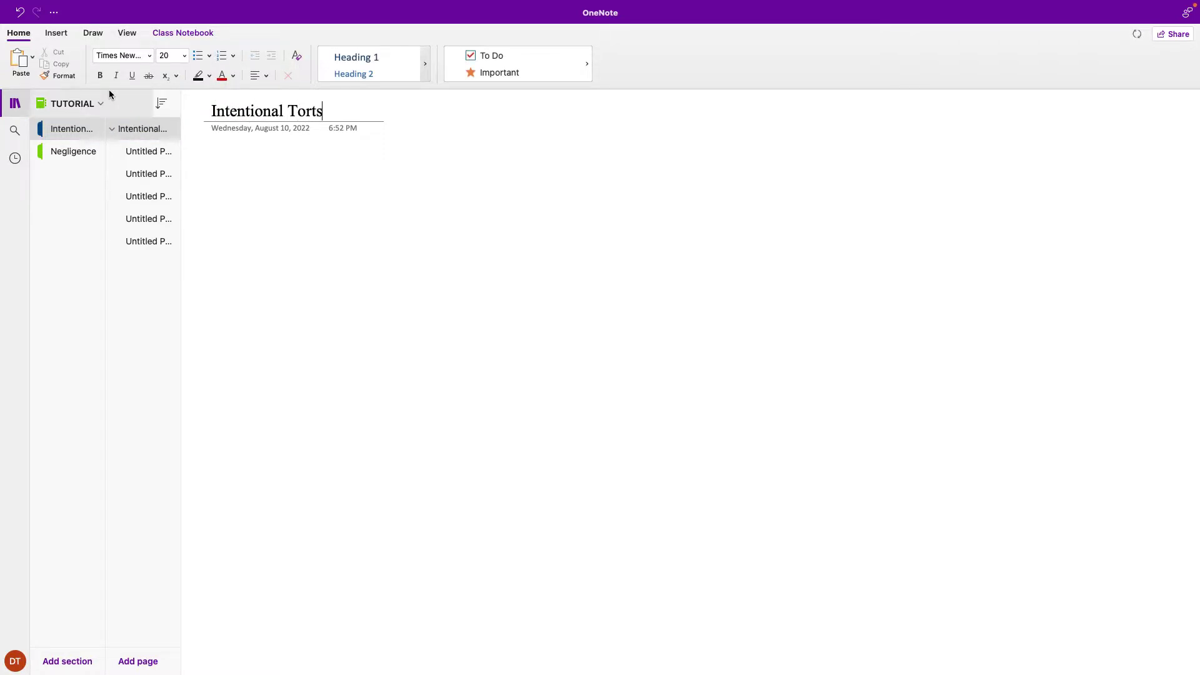
Title the first two untitled pages Intent and Assault.
left_click(149, 151)
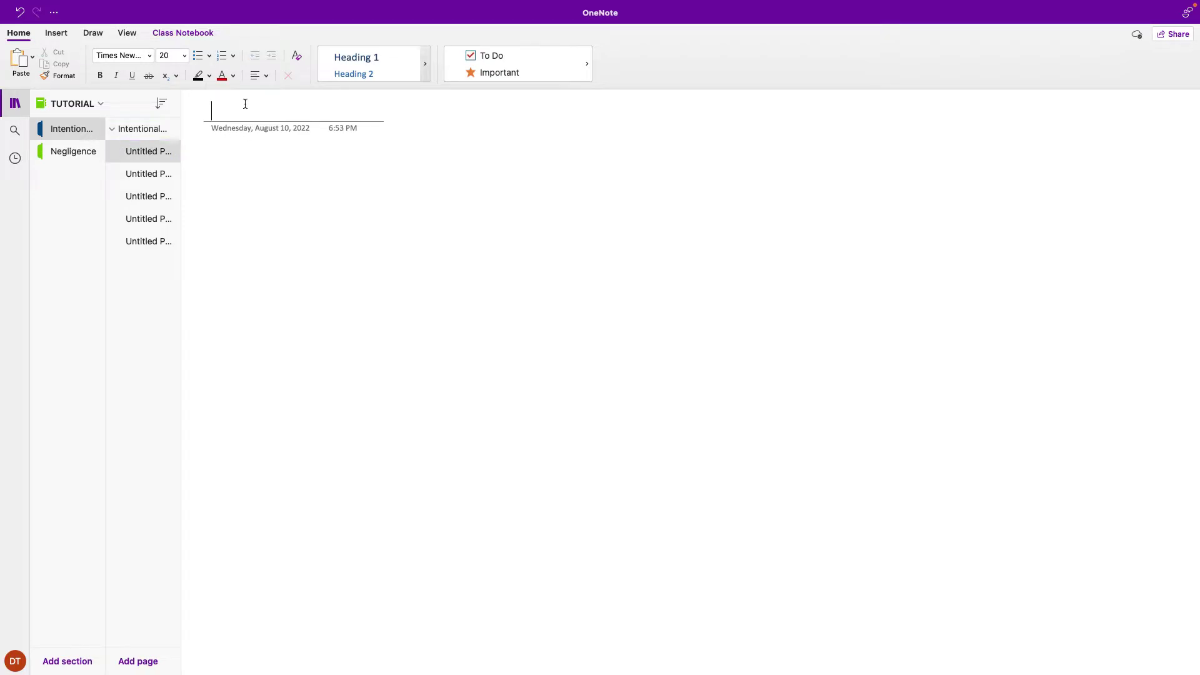
type("Intent")
left_click(152, 178)
right_click(152, 179)
left_click(250, 112)
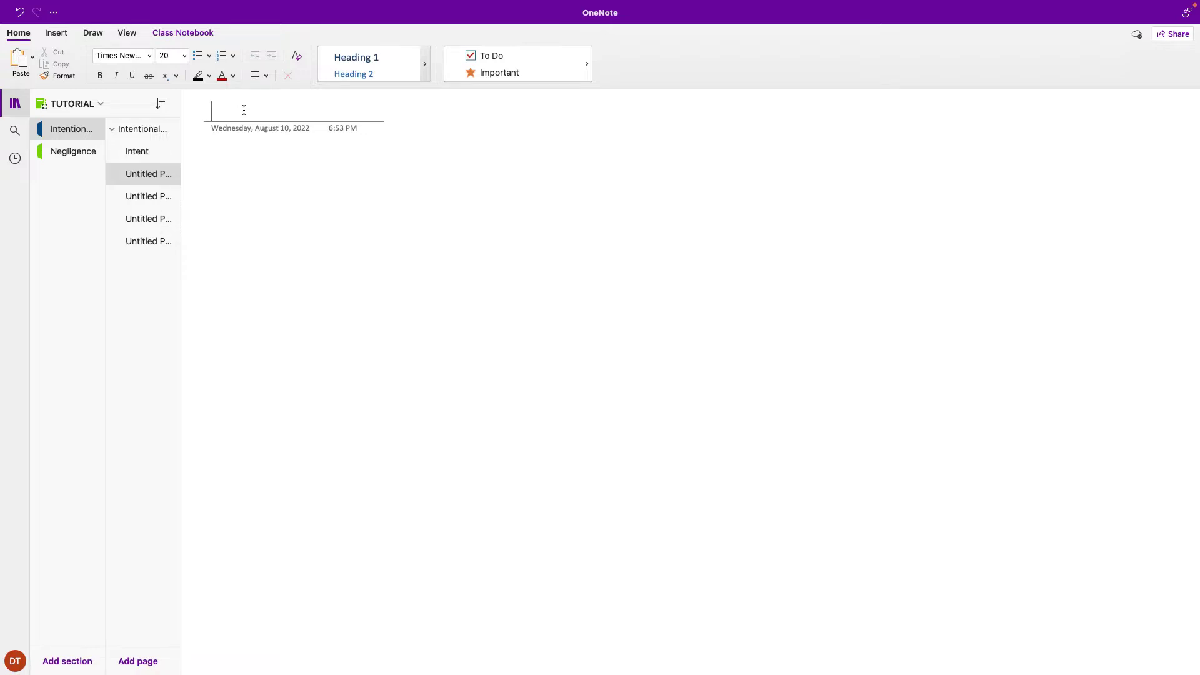
type("Assault")
Title the page after Assault as Battery.
right_click(156, 200)
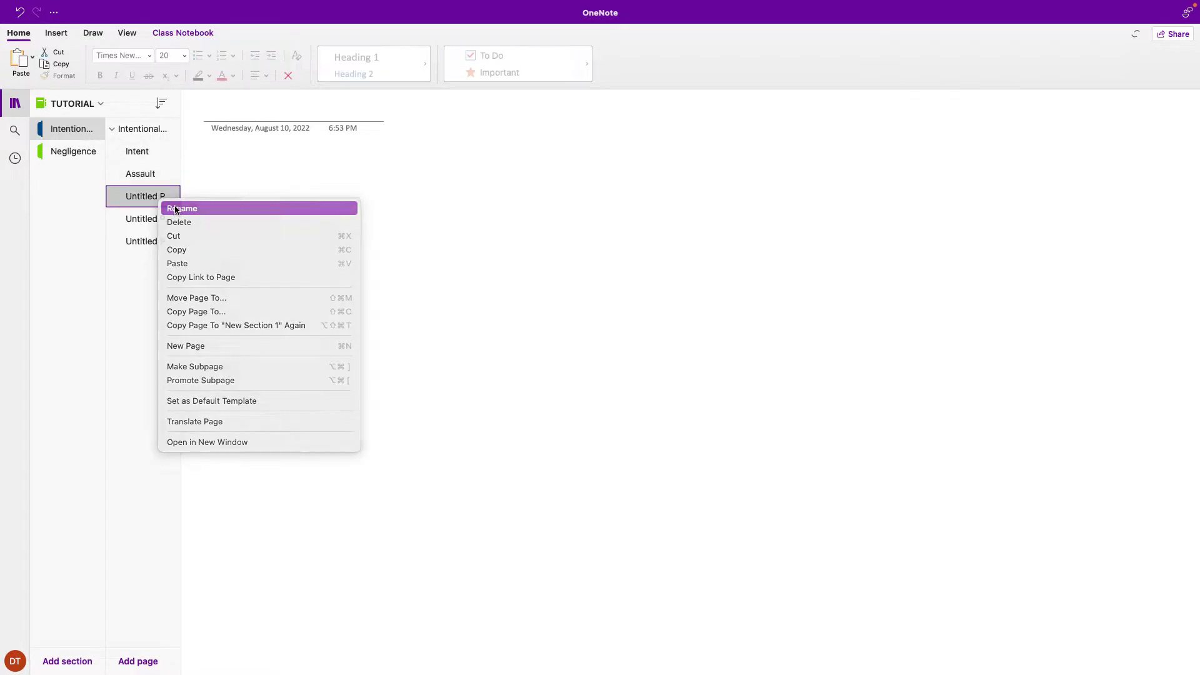
left_click(181, 208)
left_click(240, 108)
double_click(240, 108)
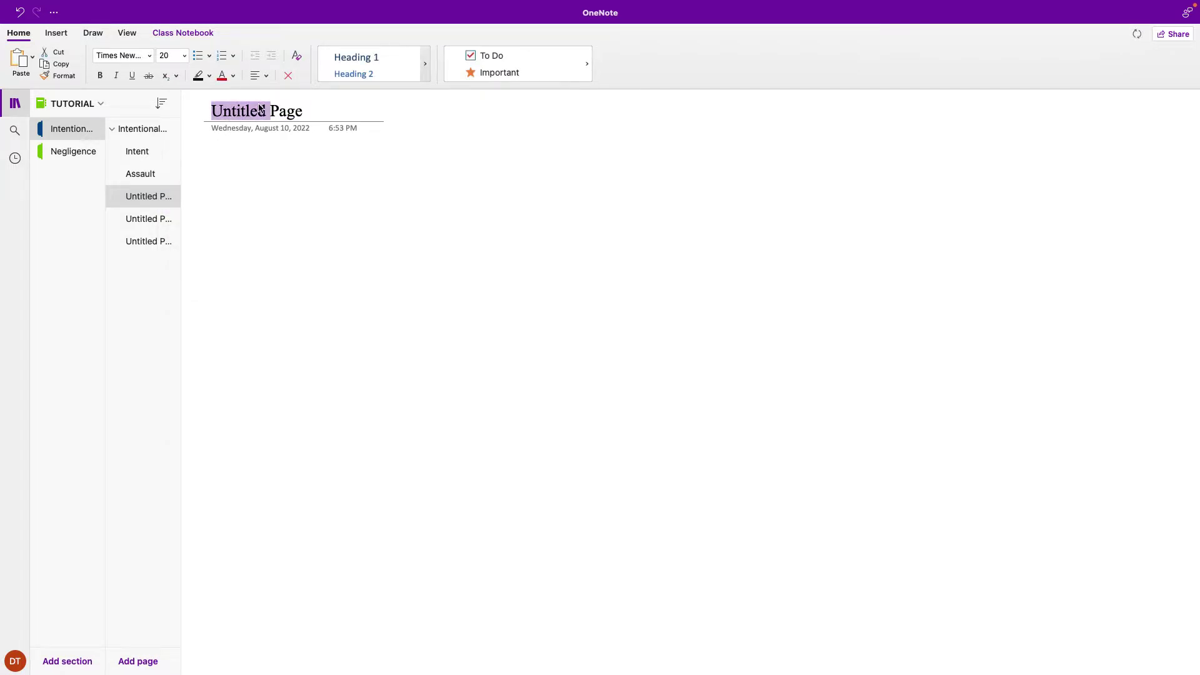
triple_click(260, 108)
type("Battery")
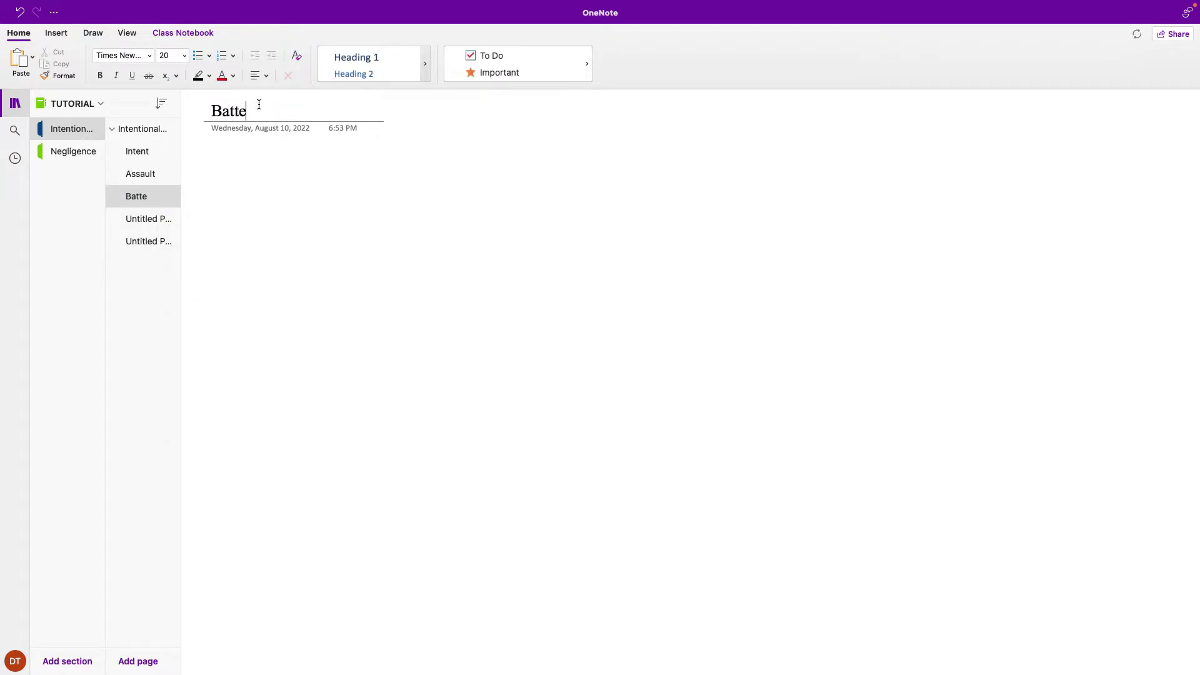
left_click(159, 241)
Add four new pages nested as subpages under Intent.
right_click(153, 154)
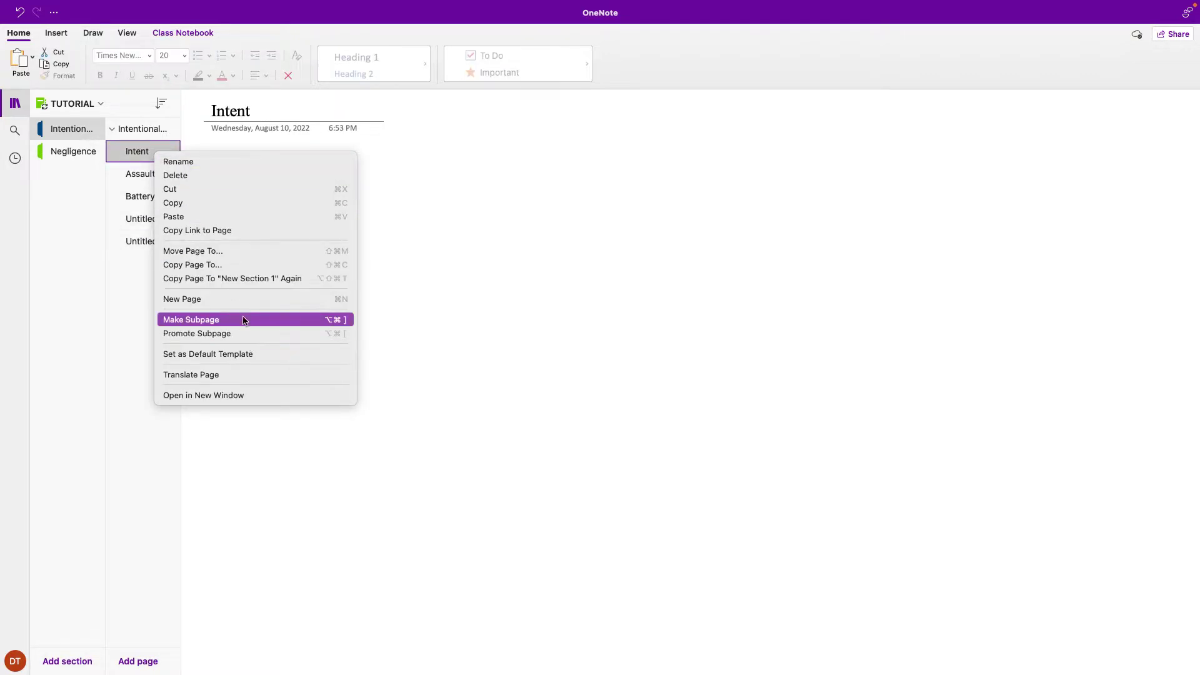
left_click(216, 300)
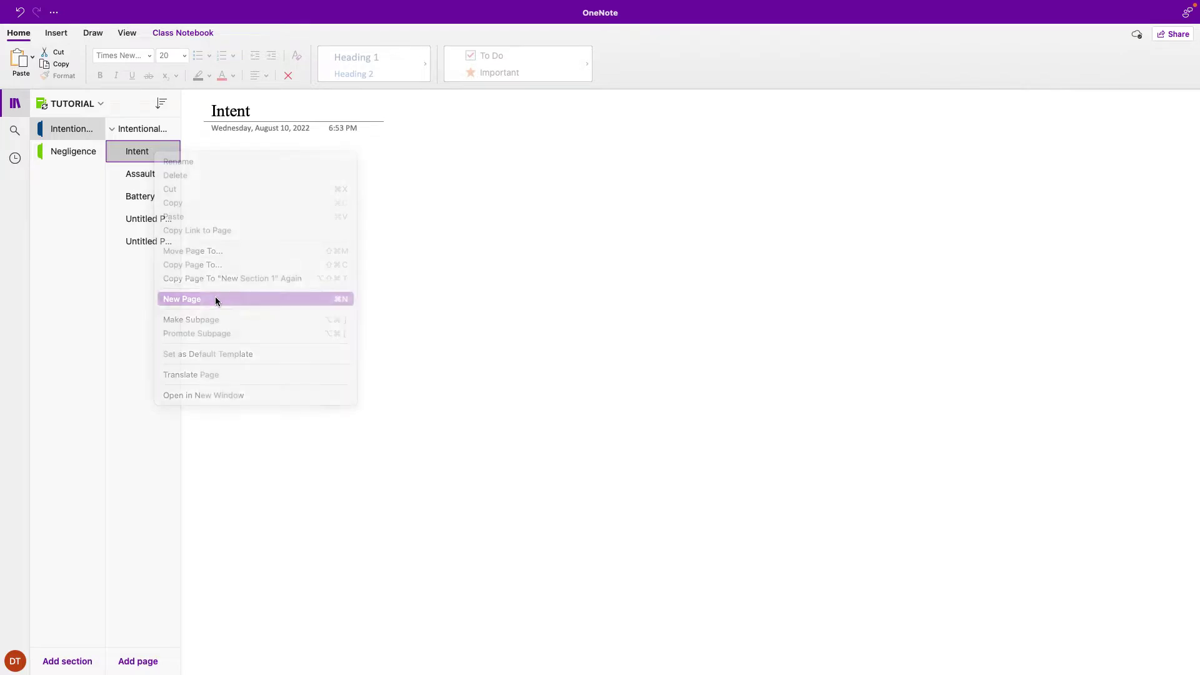
right_click(144, 176)
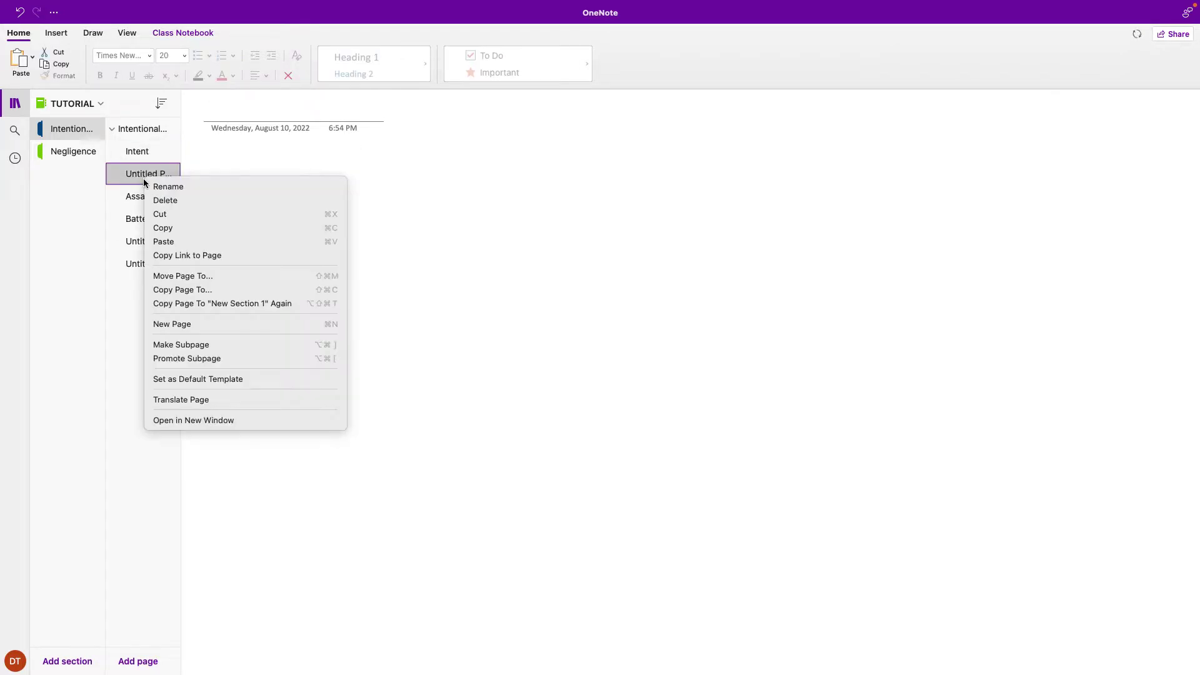
left_click(205, 347)
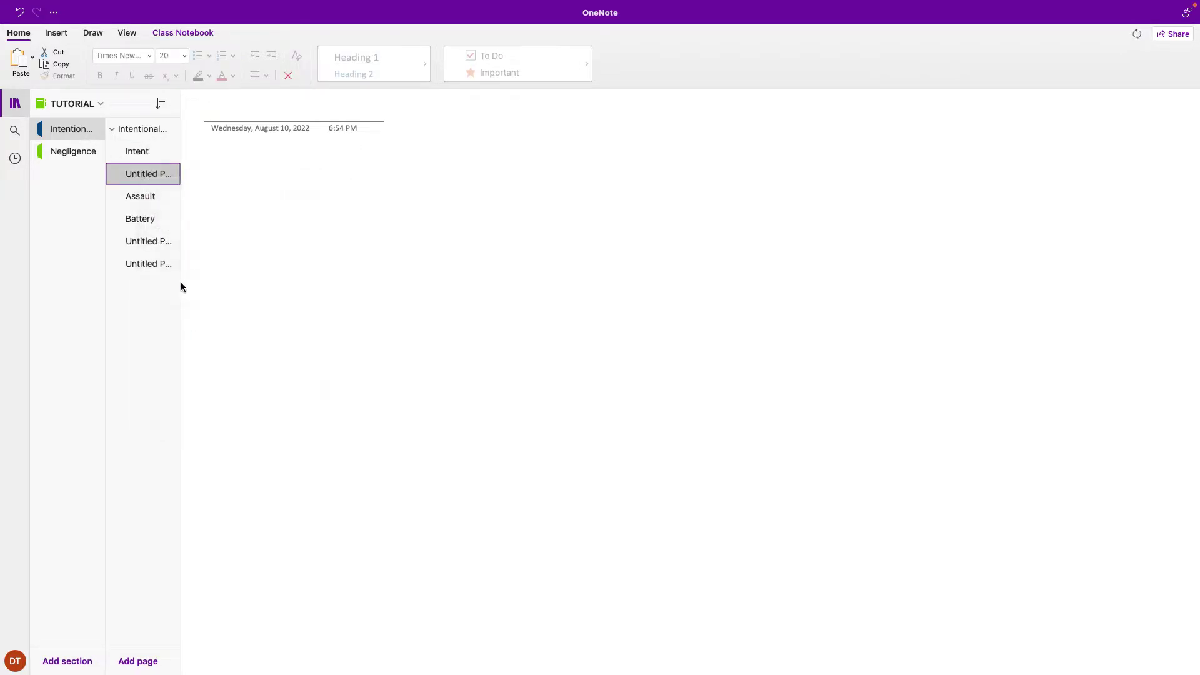
right_click(167, 177)
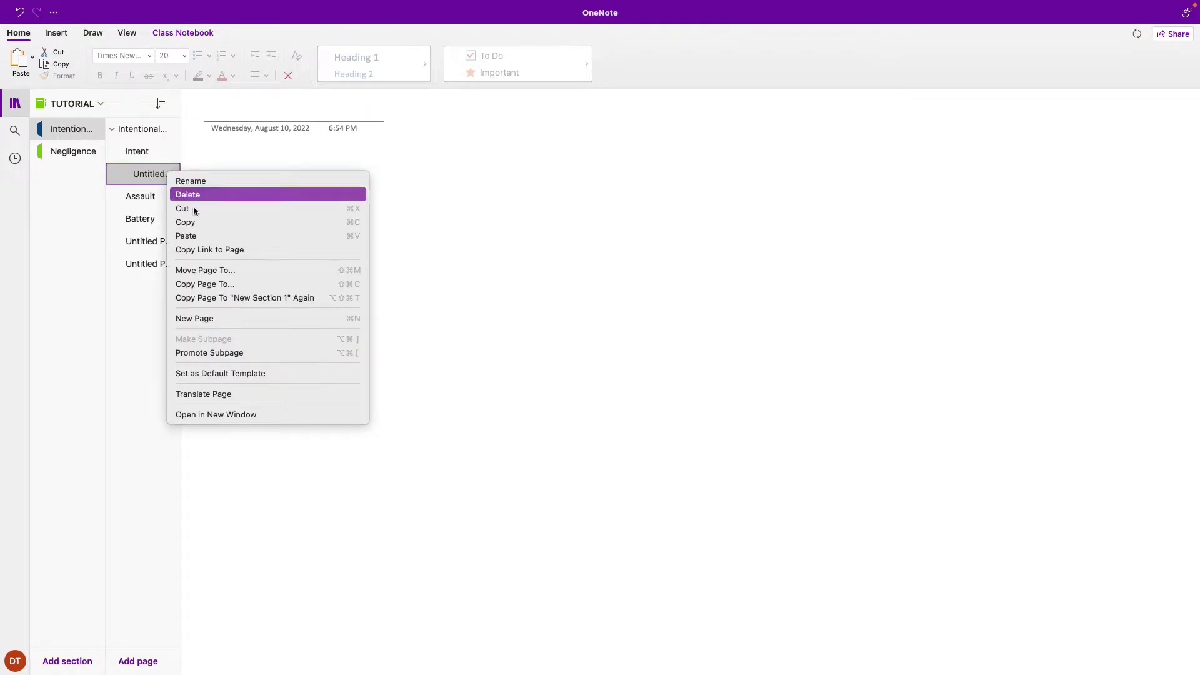
left_click(213, 318)
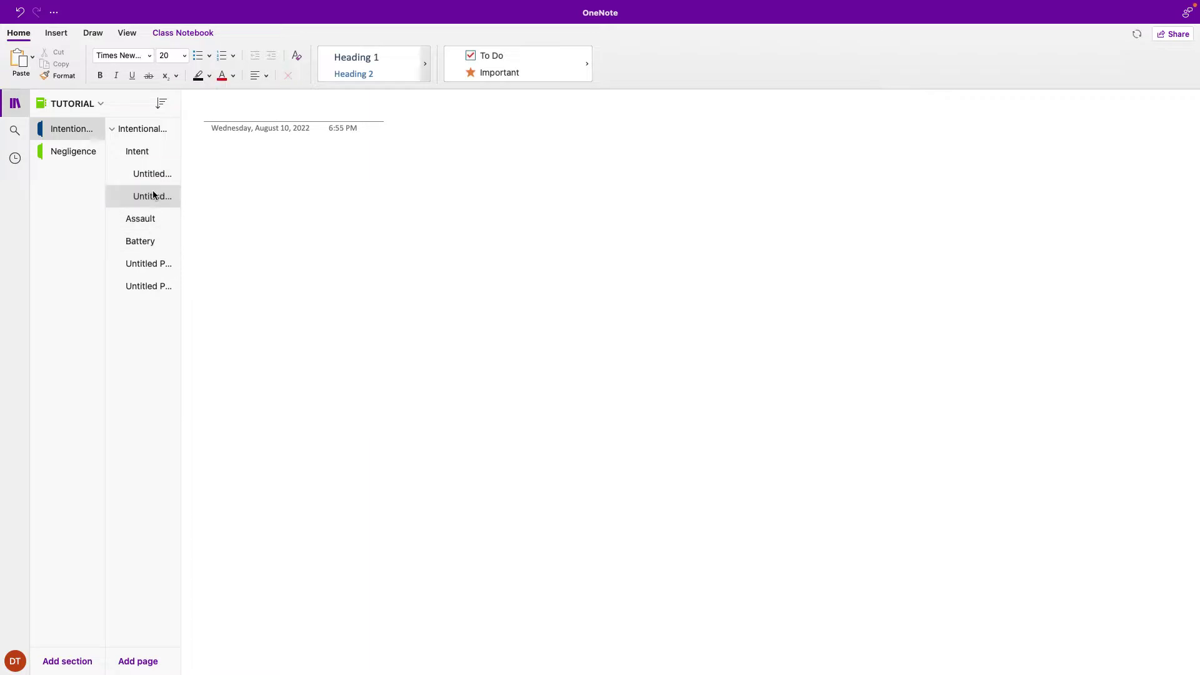
right_click(157, 204)
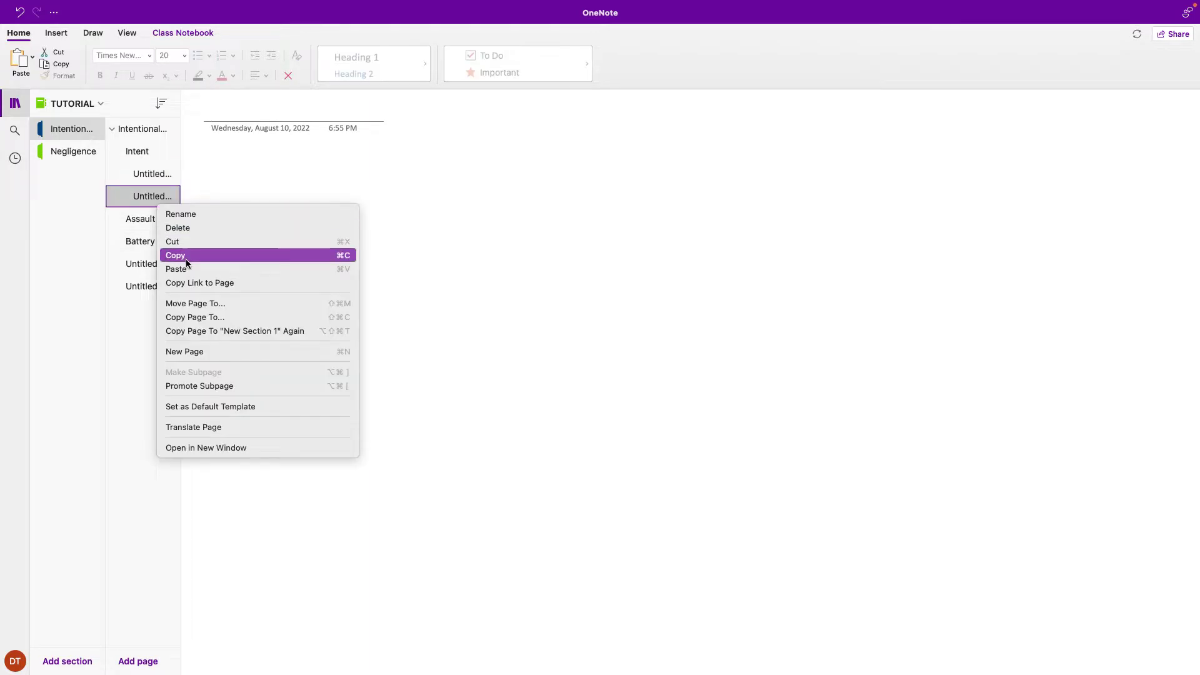
left_click(190, 358)
right_click(161, 221)
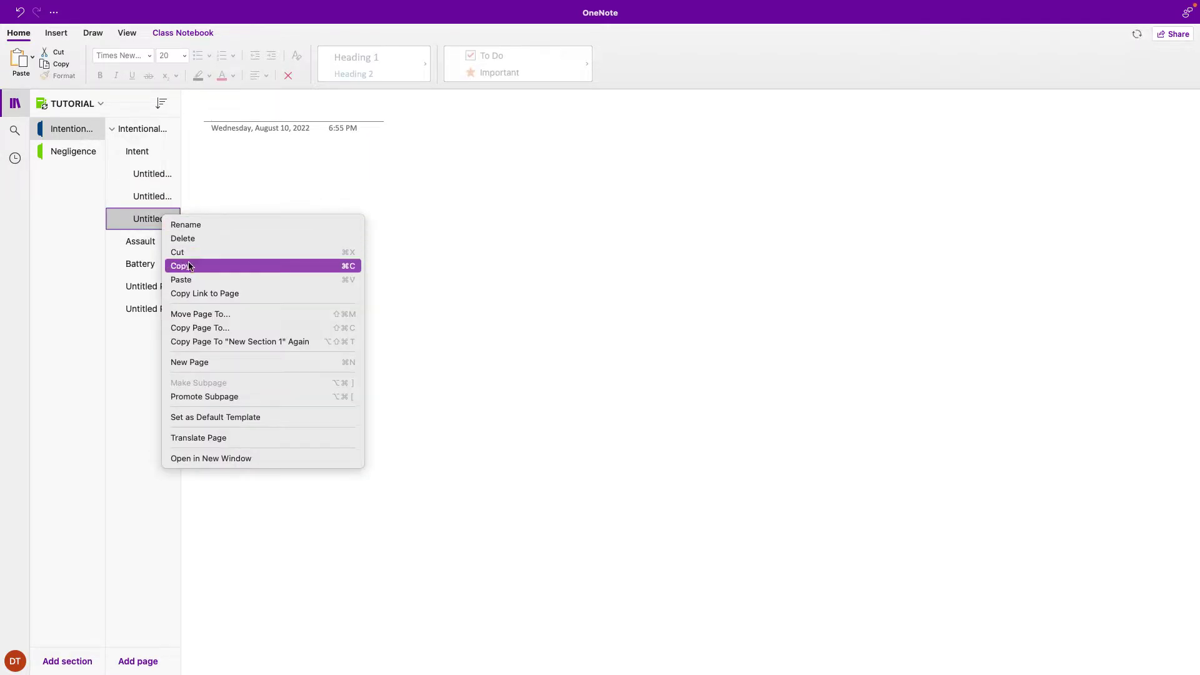
left_click(201, 359)
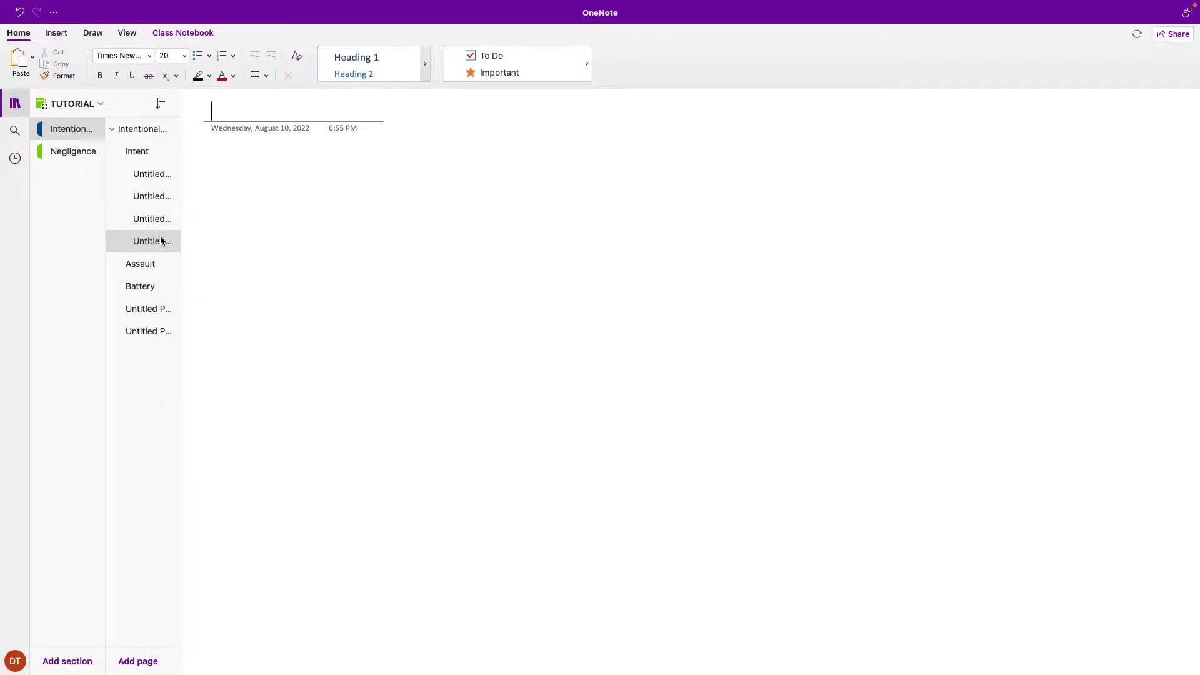
Title the four subpages Case 1 through Case 4.
type("Case 4")
left_click(156, 219)
type("C")
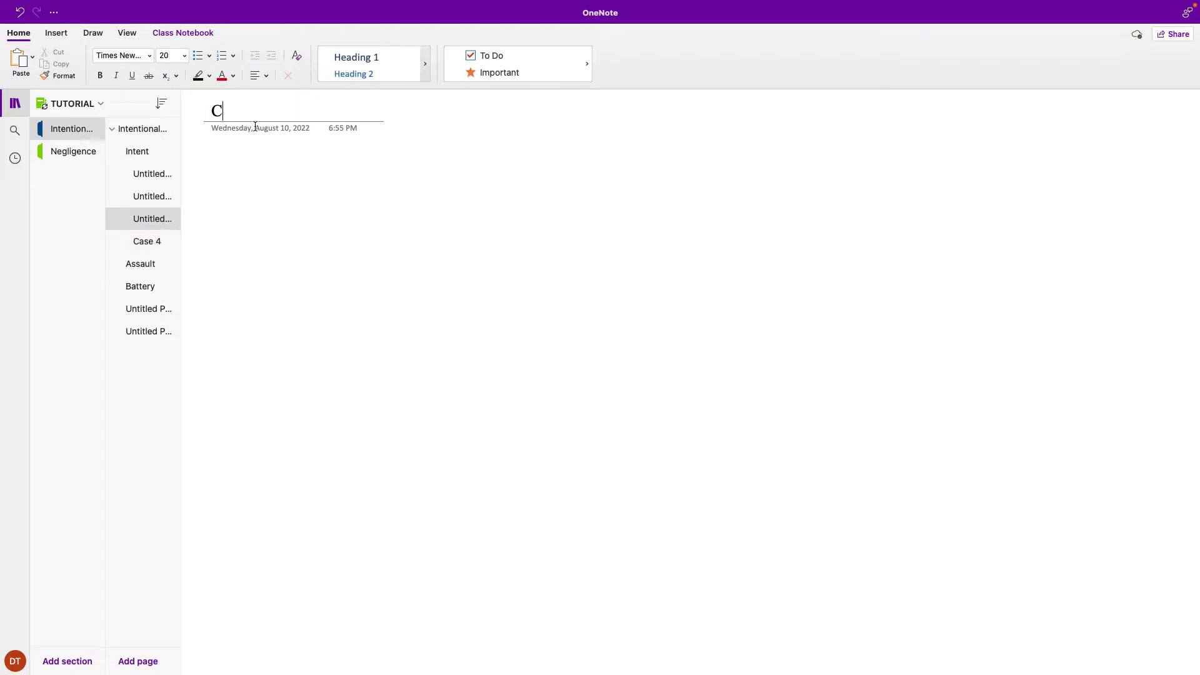
type("ase 3")
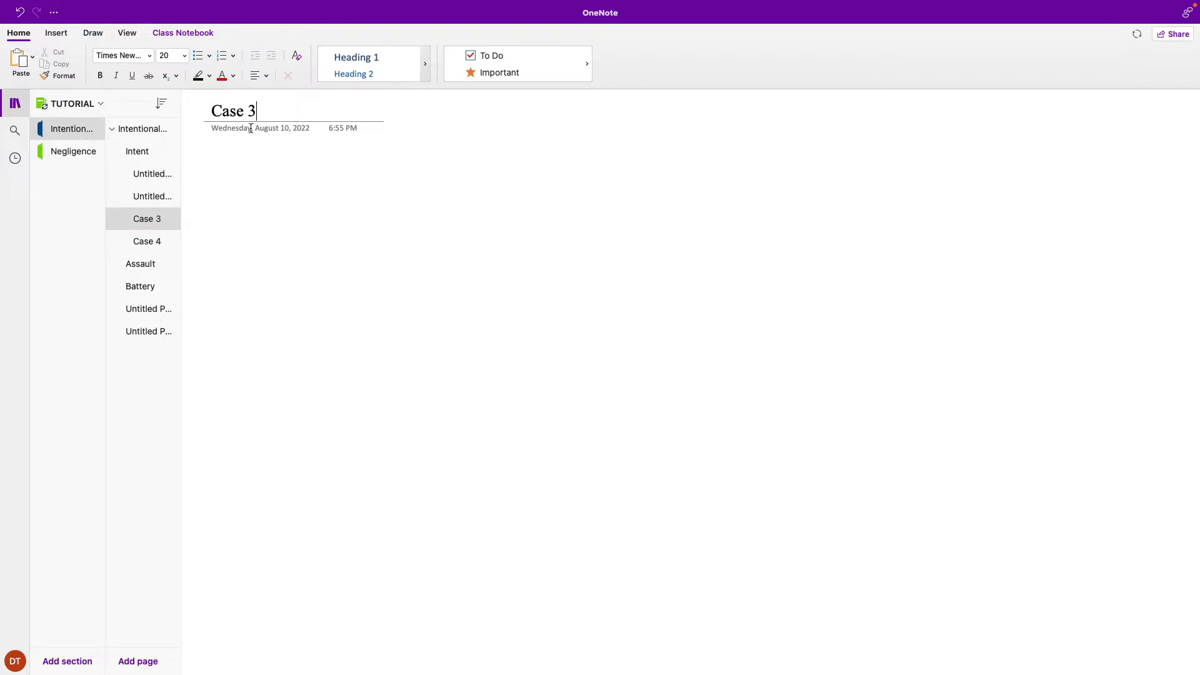
right_click(164, 196)
left_click(234, 110)
type("Case")
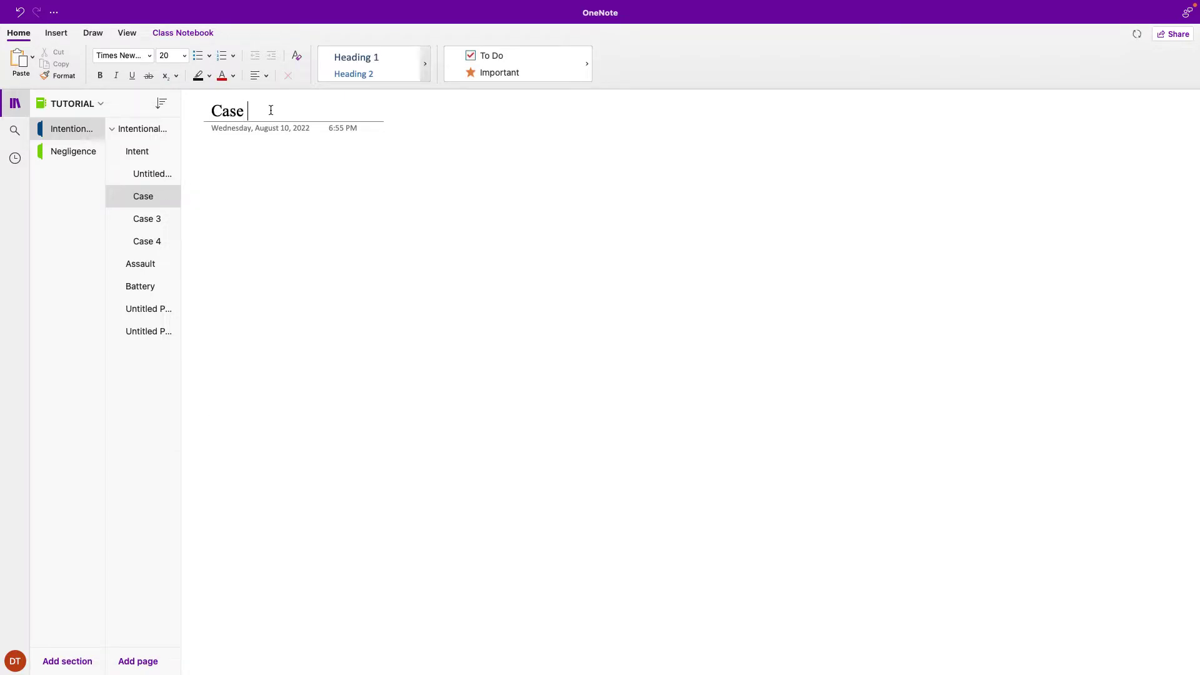
right_click(164, 177)
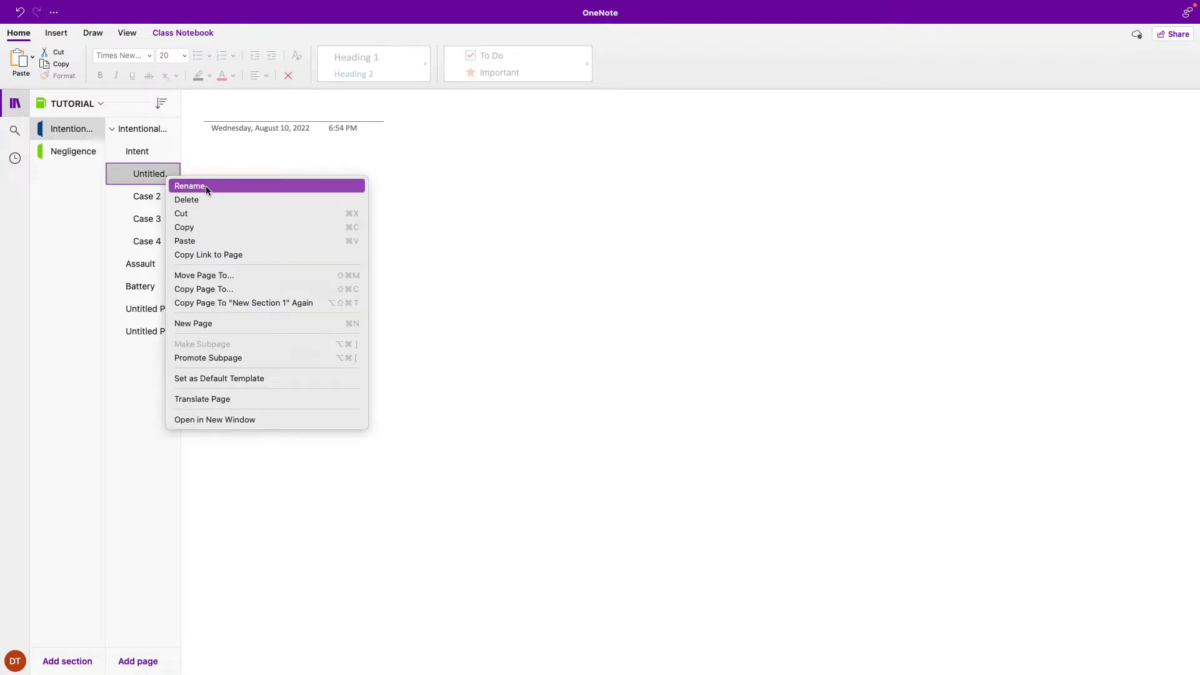
left_click(205, 185)
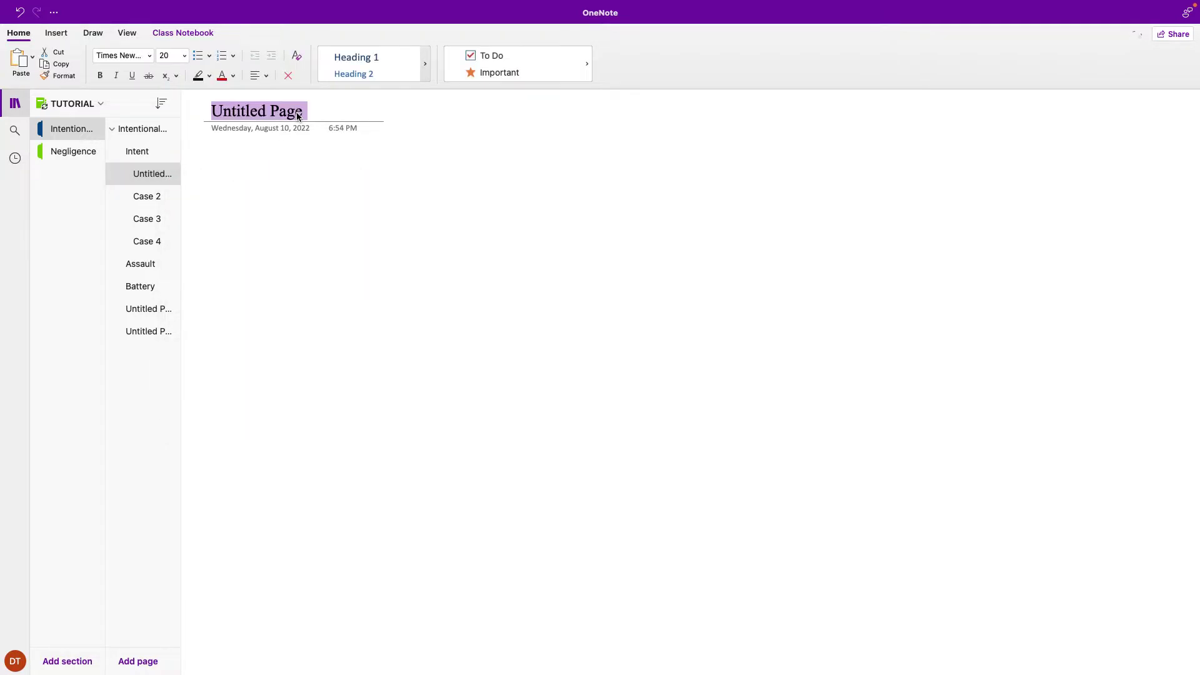
type("Case 1")
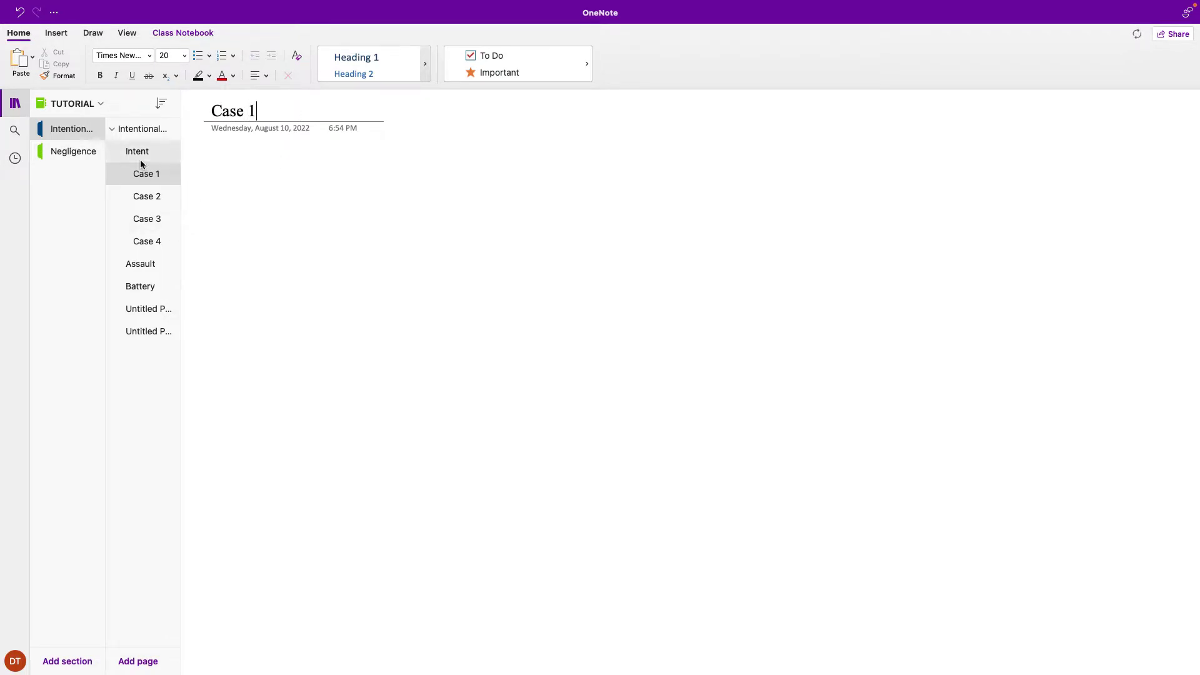
Look through Case 1 to Case 4, then go back to the Intent page body.
left_click(159, 155)
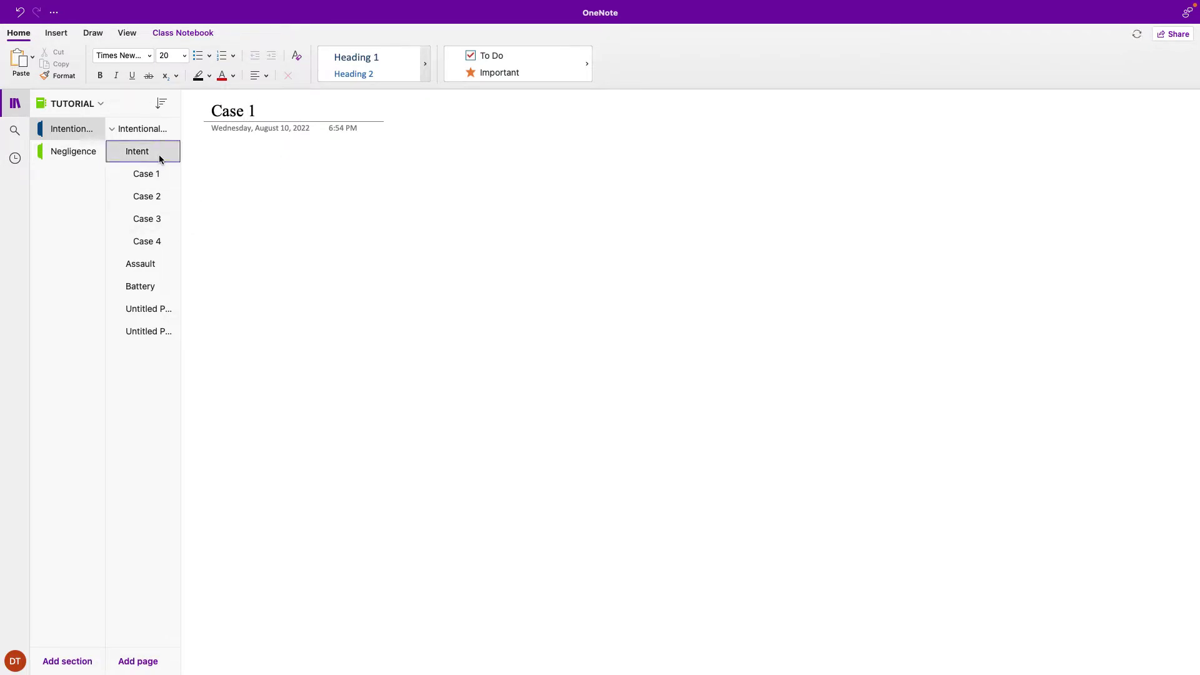
left_click(161, 177)
left_click(162, 193)
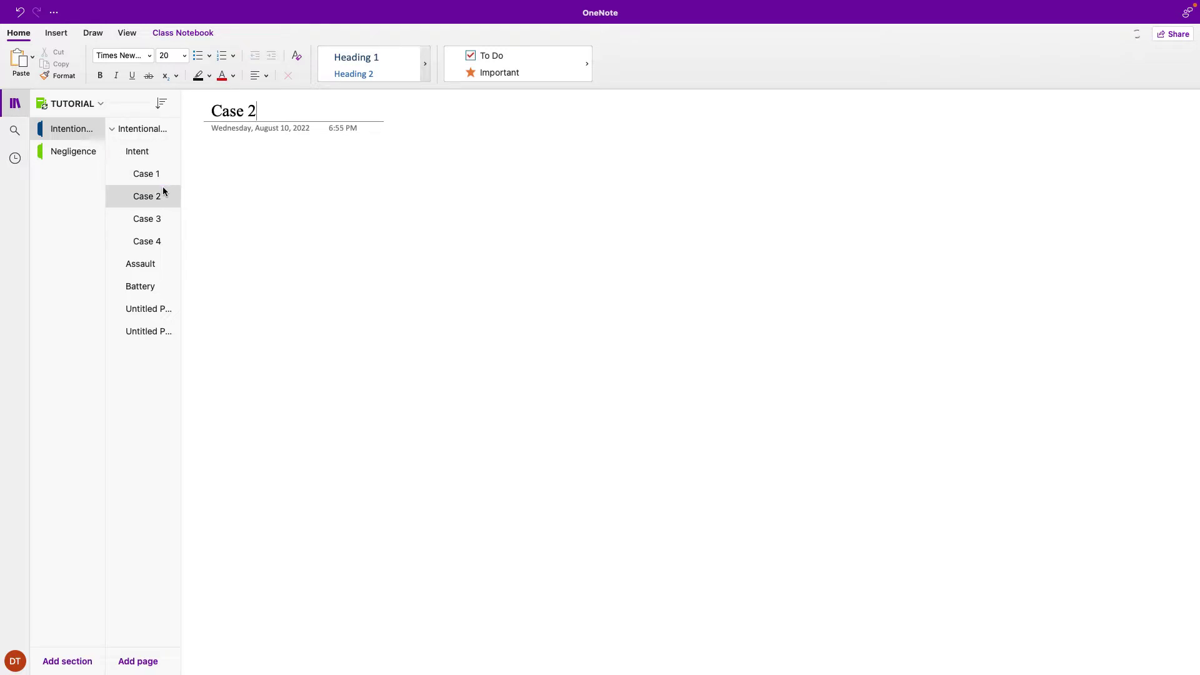
left_click(163, 211)
left_click(167, 241)
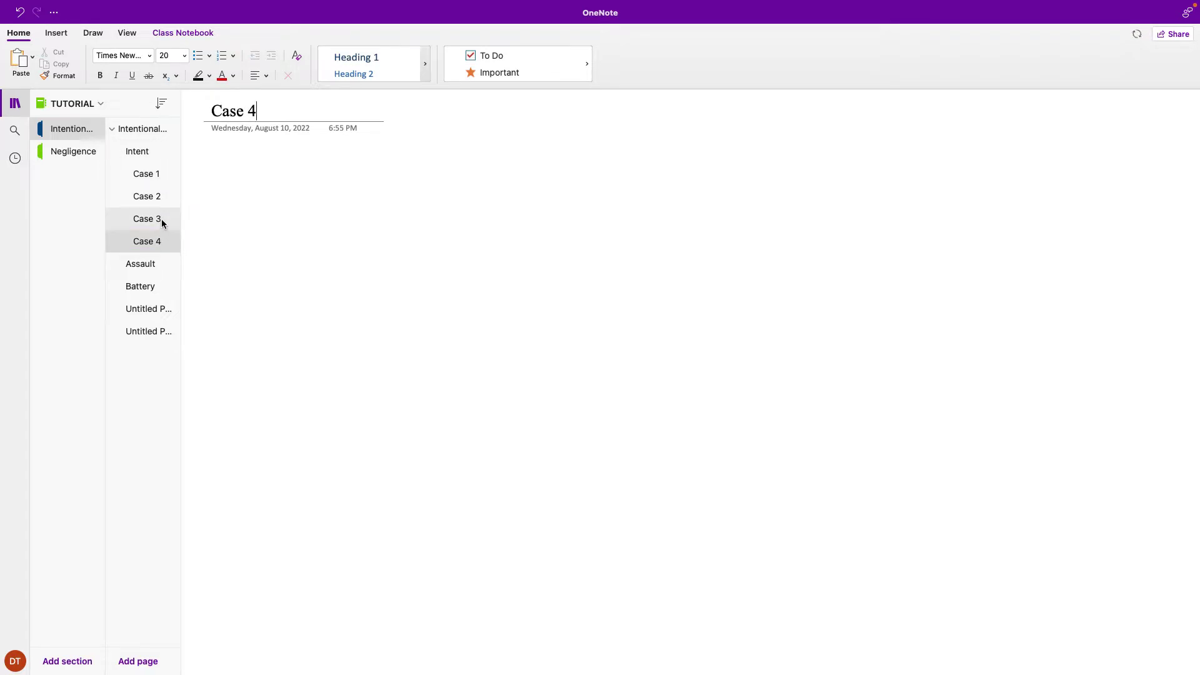
left_click(162, 219)
left_click(160, 196)
left_click(159, 175)
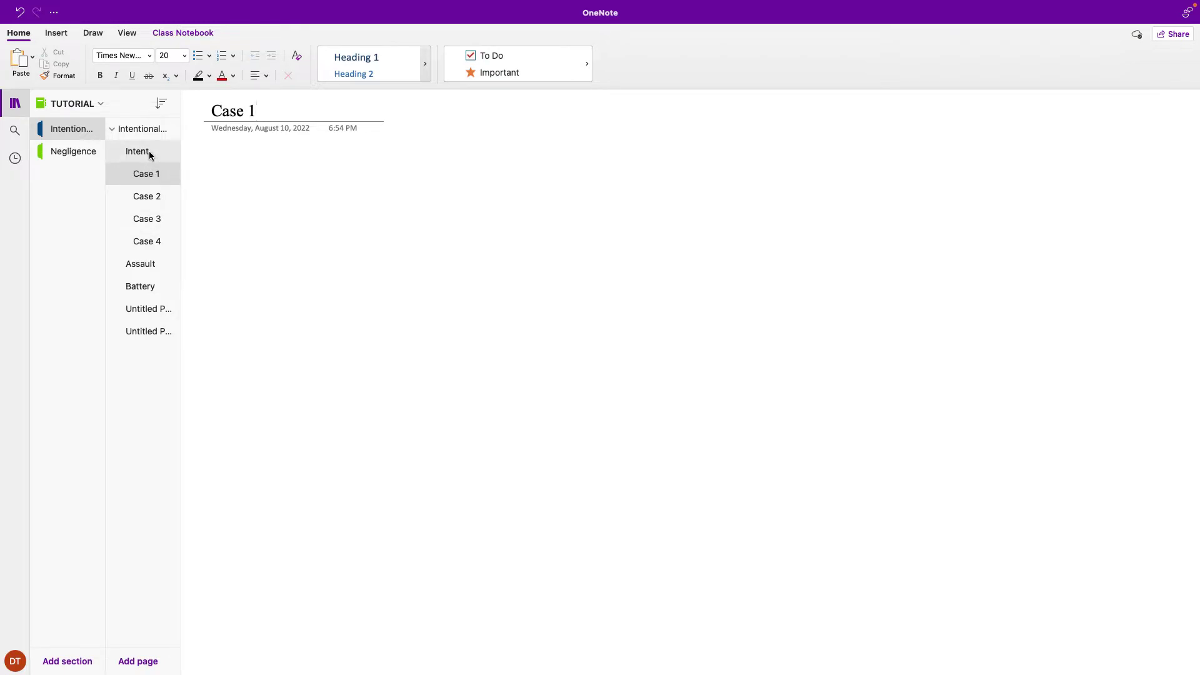
left_click(169, 198)
left_click(167, 219)
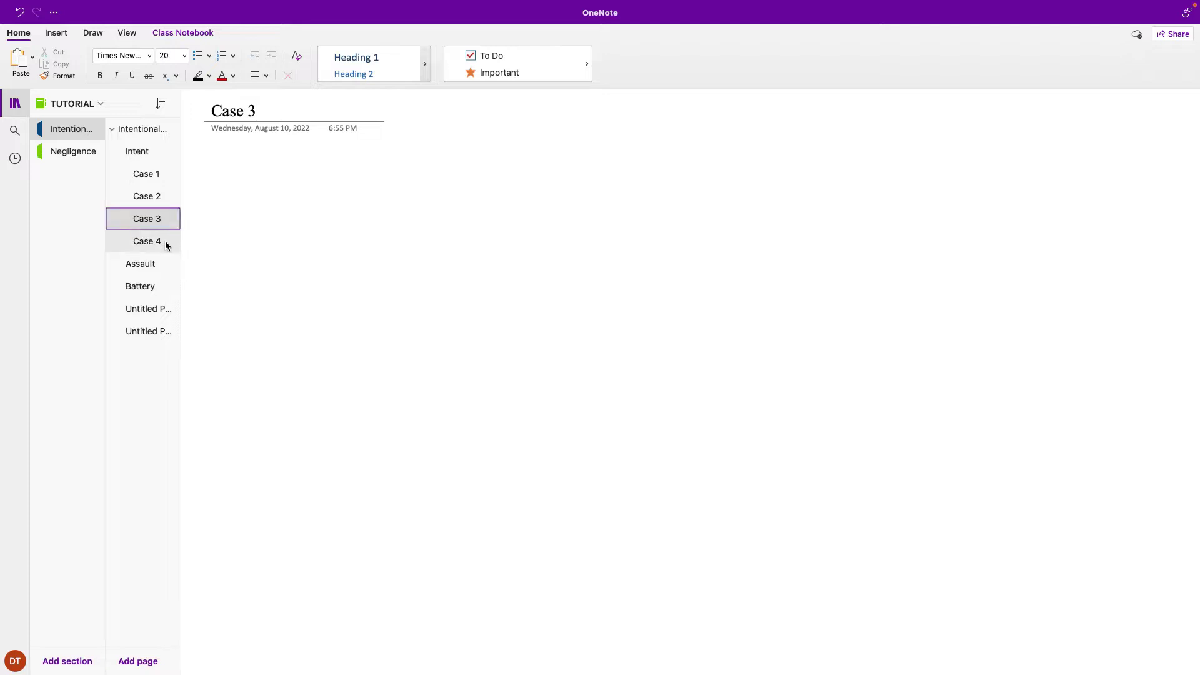
left_click(166, 241)
left_click(153, 162)
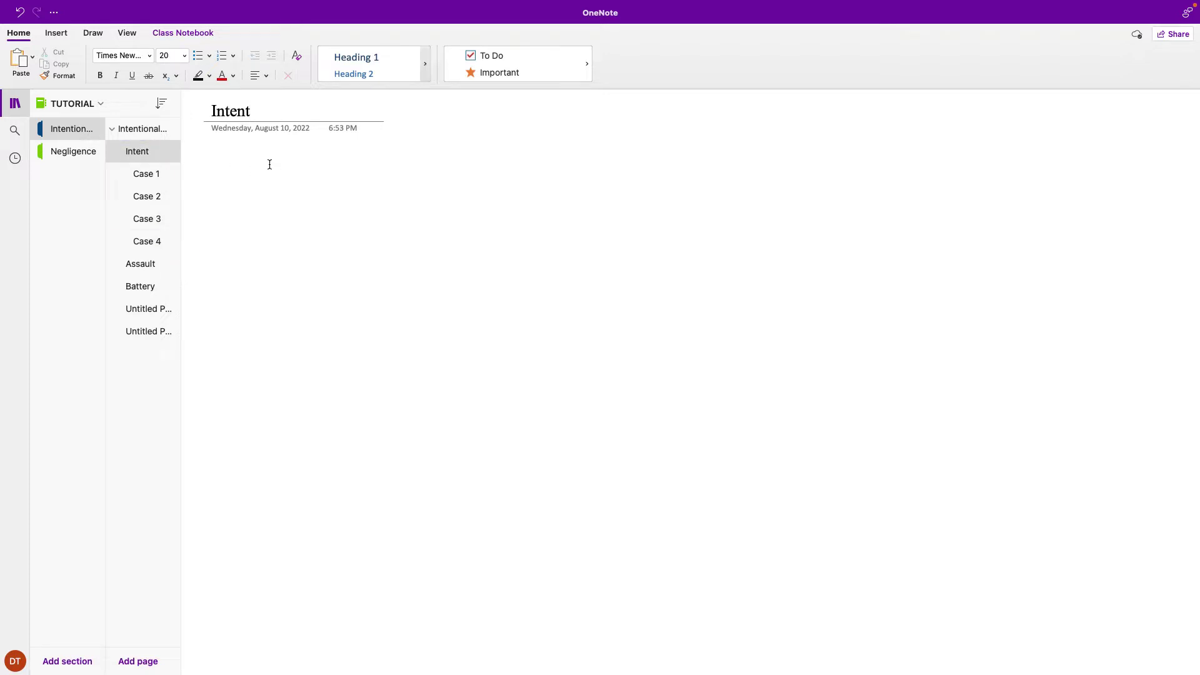
left_click(232, 164)
Open the CONSTITUTIONAL LAW notebook's Outline section at the Justiciability page.
left_click(88, 104)
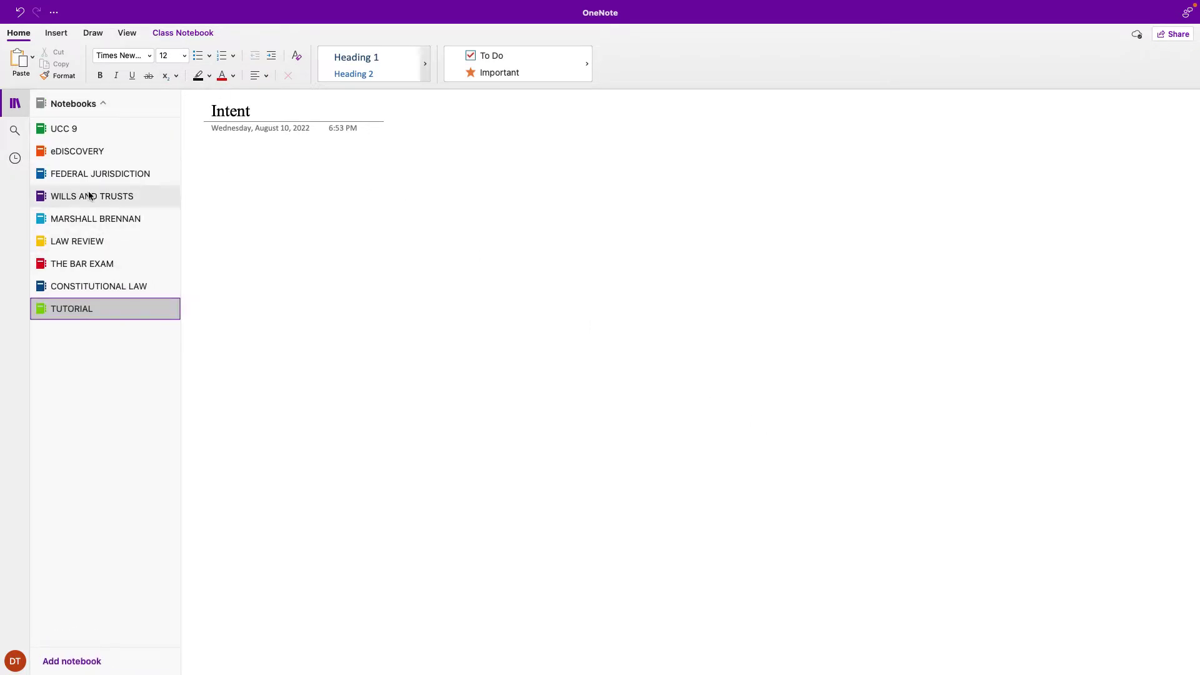
left_click(104, 287)
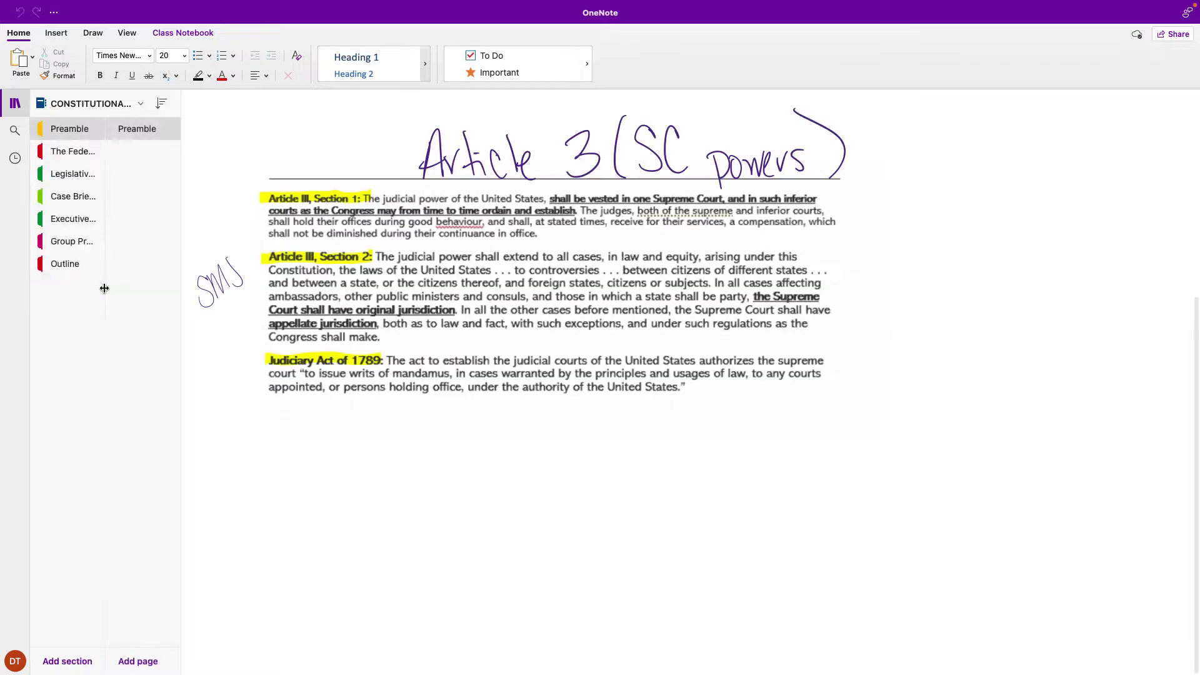
left_click(78, 265)
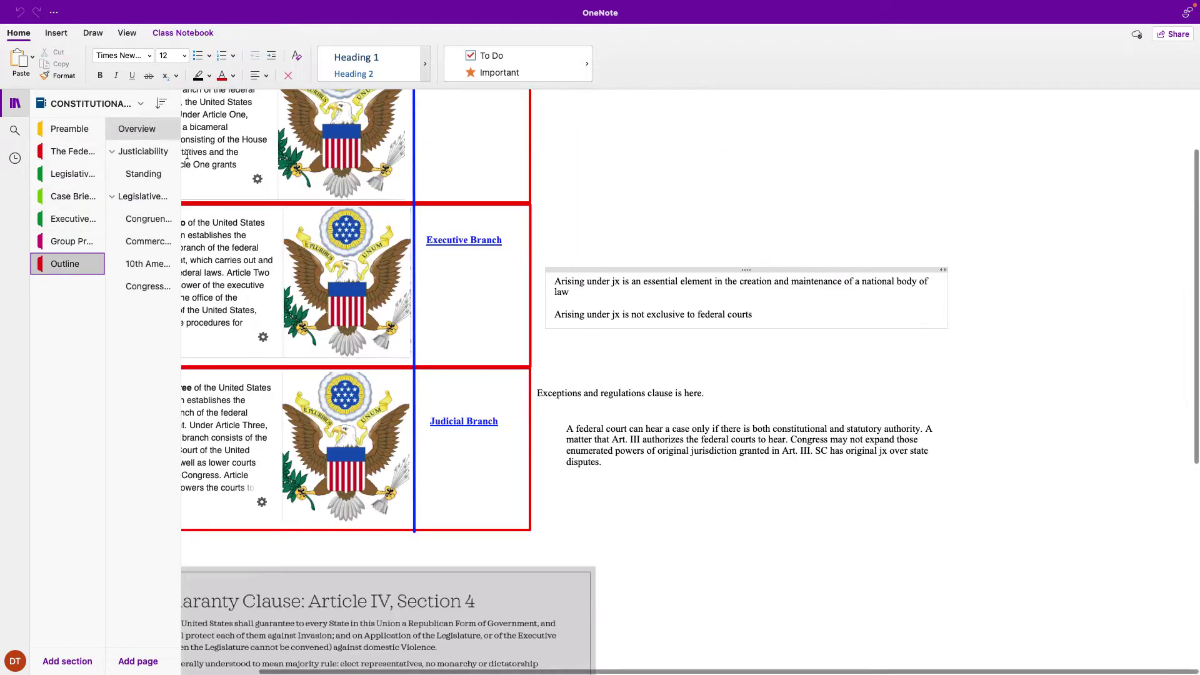
left_click(157, 152)
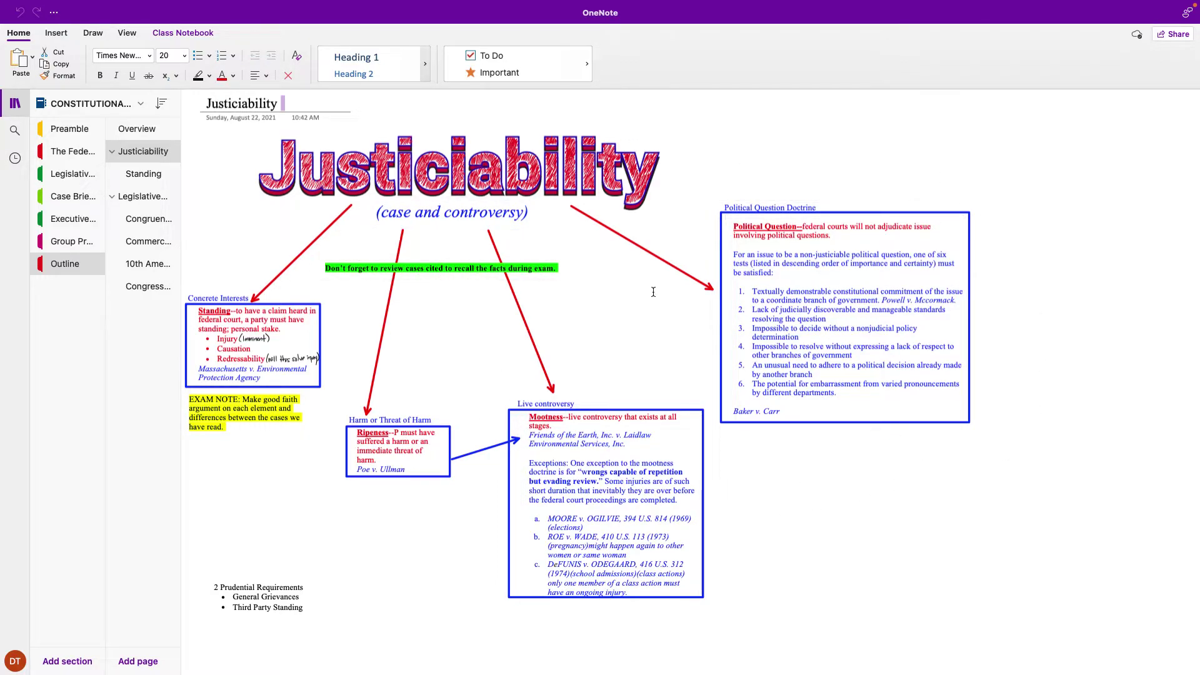
Browse the Standing page and its case briefs, from Allen v. Wright to Flast v. Cohen.
left_click(73, 156)
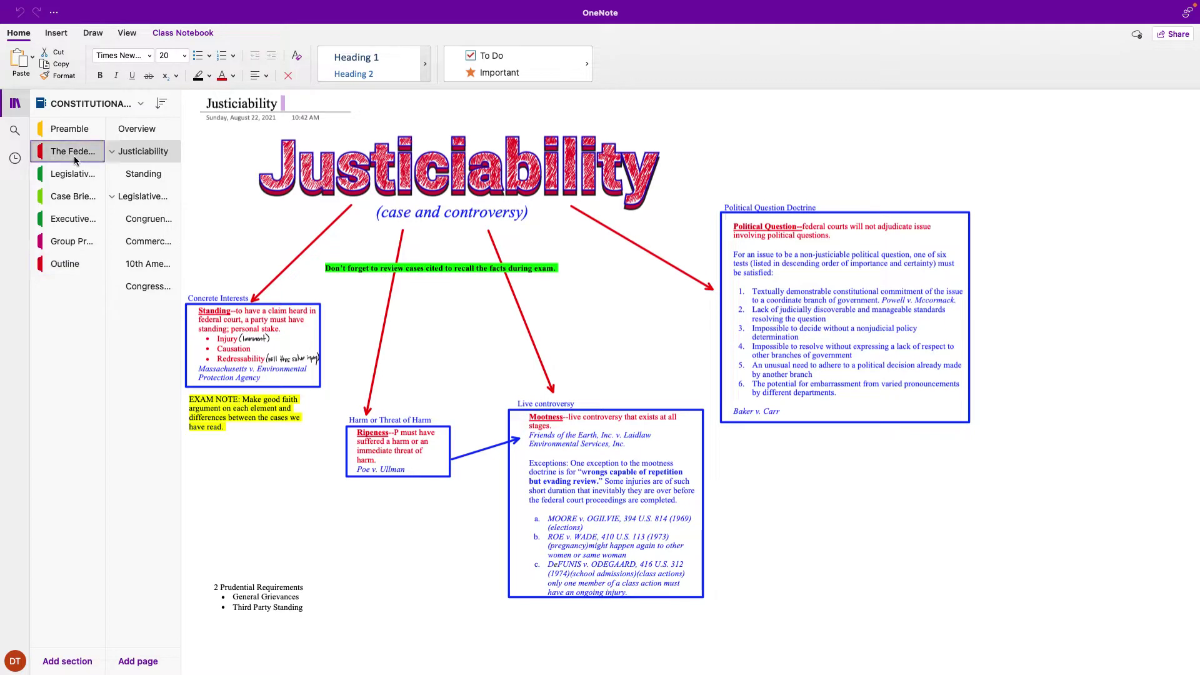
left_click(129, 176)
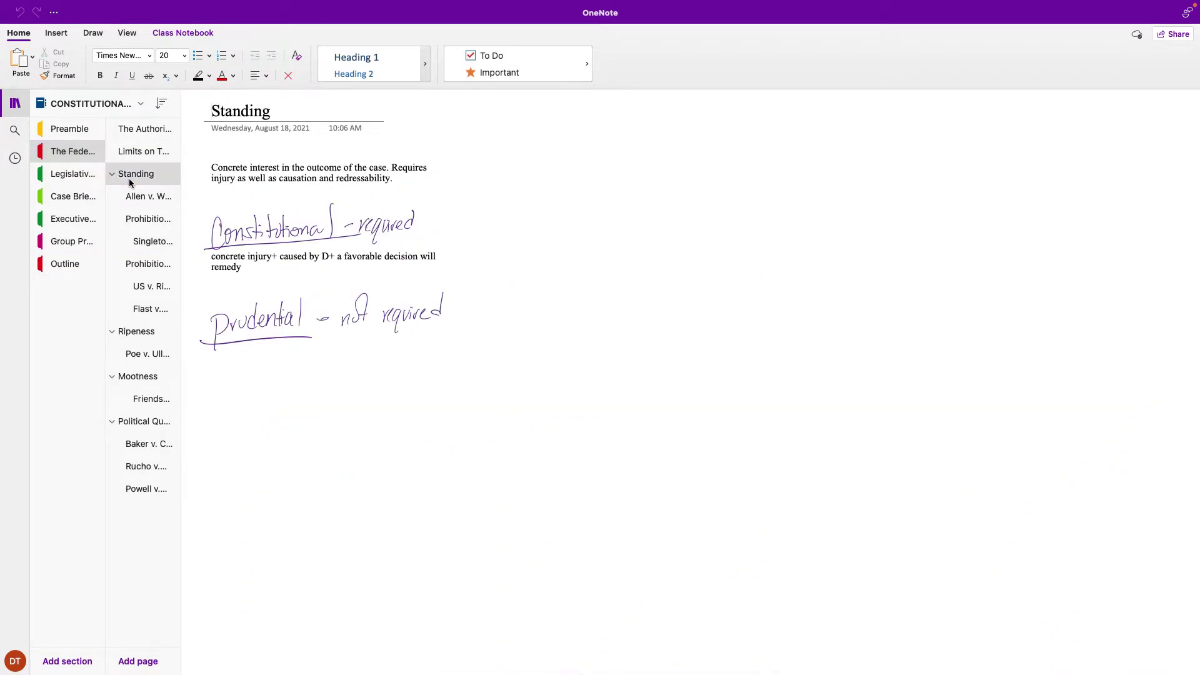
left_click(149, 196)
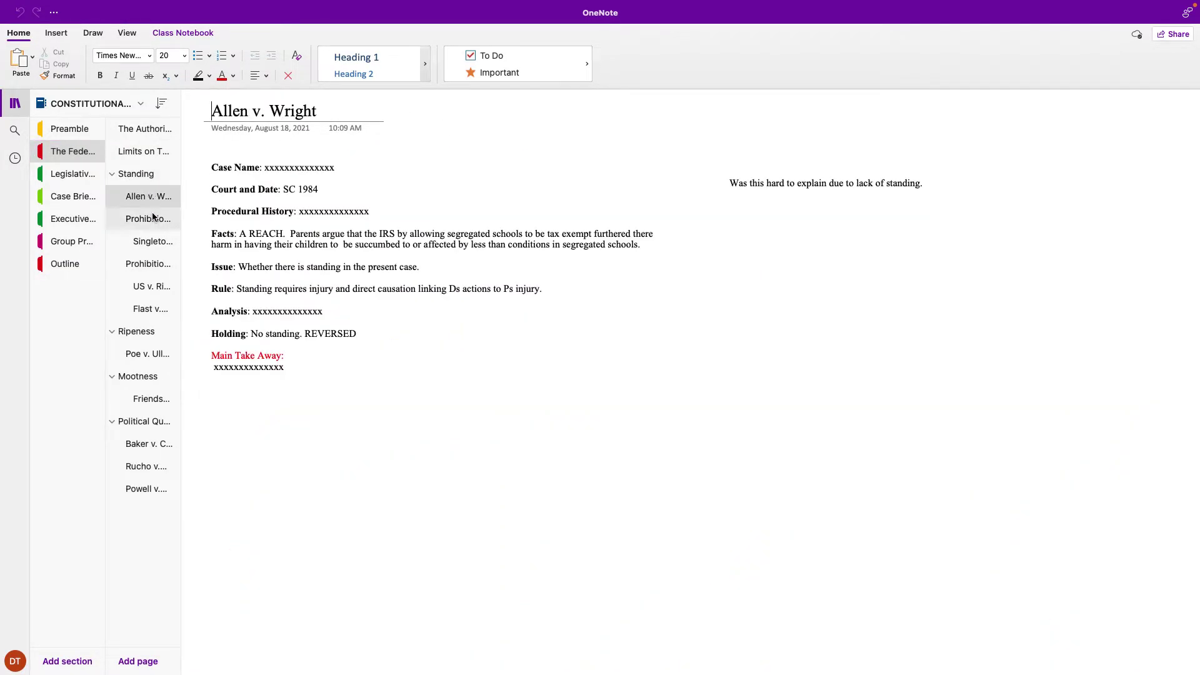
left_click(153, 219)
left_click(153, 242)
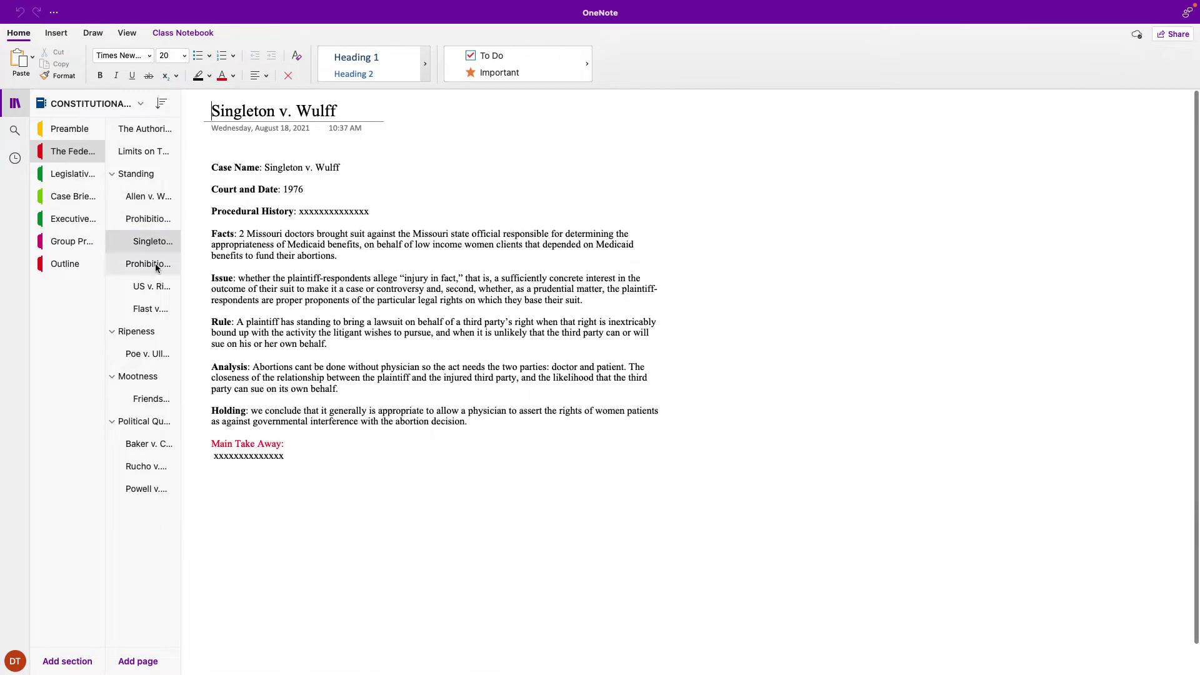
left_click(152, 264)
left_click(151, 286)
left_click(155, 309)
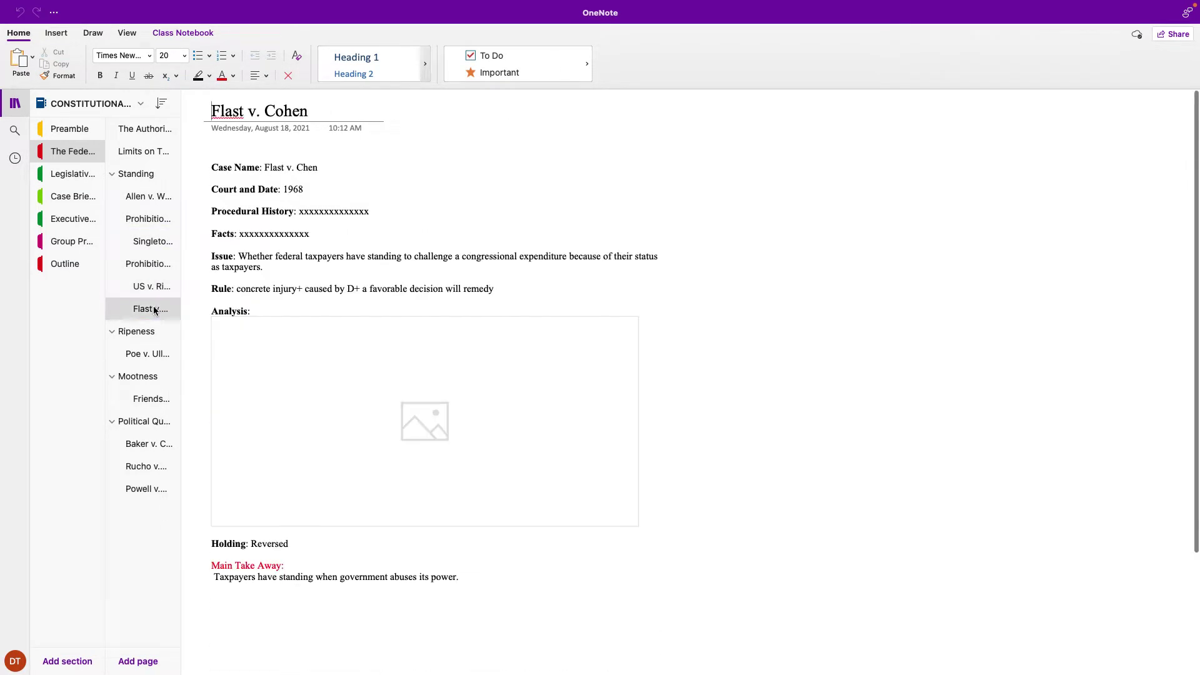
Return to the Justiciability page and show the Insert ribbon commands.
left_click(80, 273)
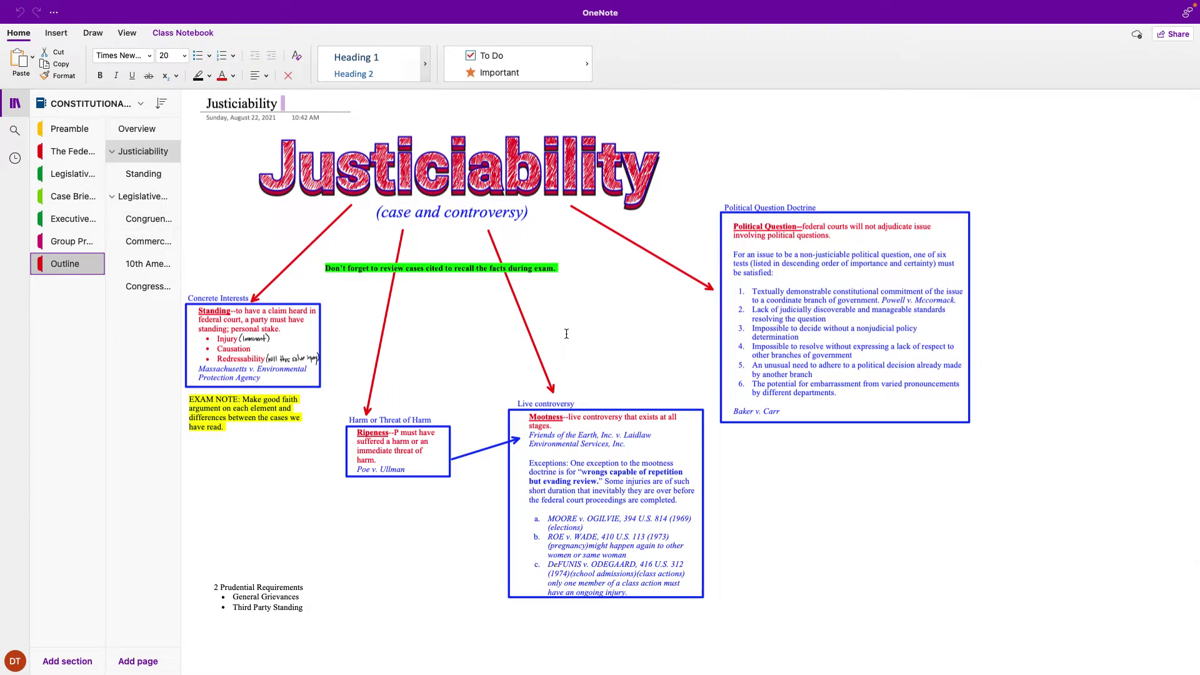
scroll(559, 332, "up", 1)
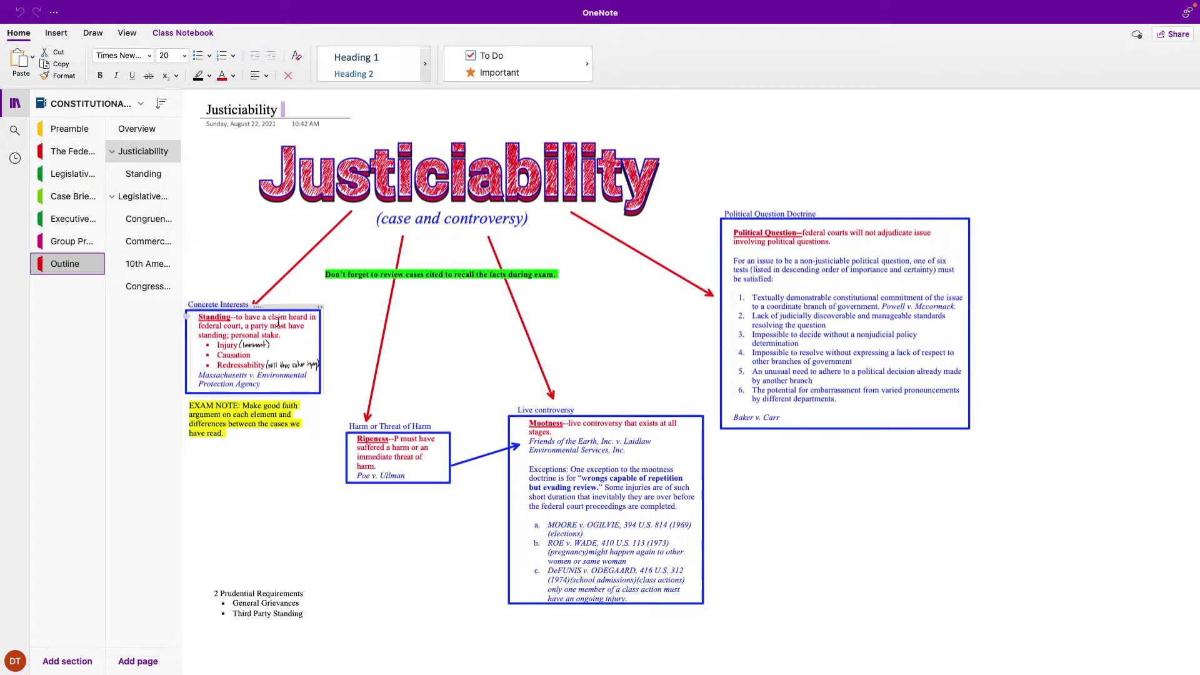
left_click(57, 33)
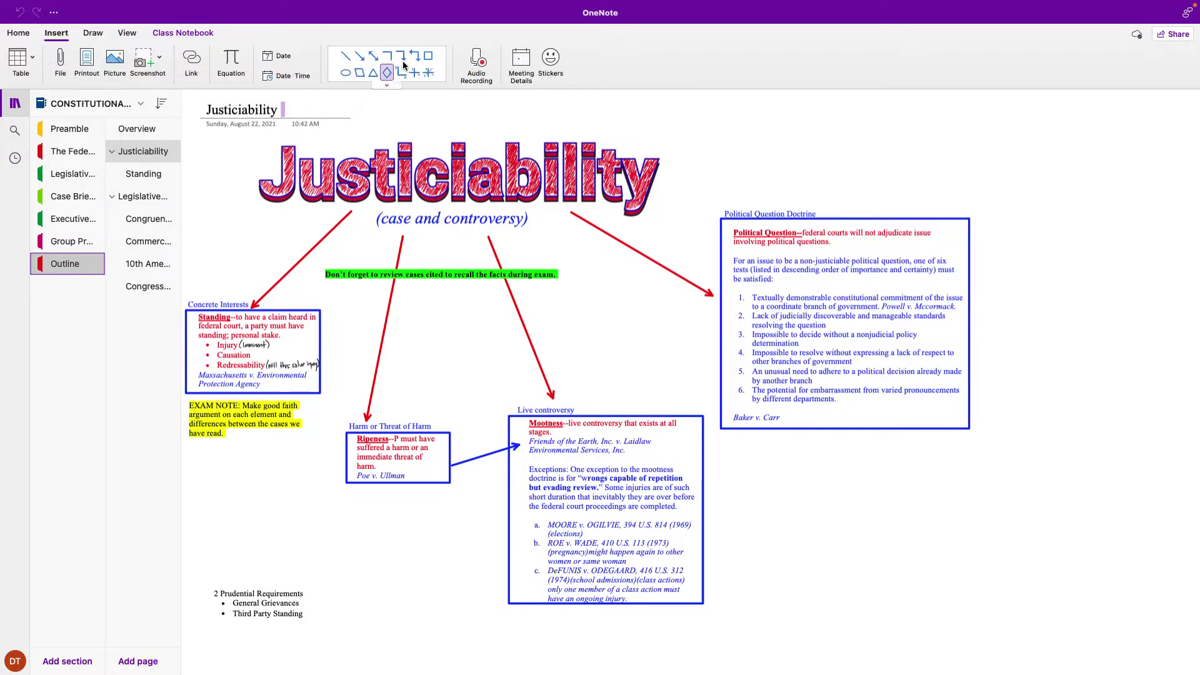
Draw a rectangle near the top right of the Justiciability page.
left_click(428, 61)
left_click_drag(828, 118, 998, 201)
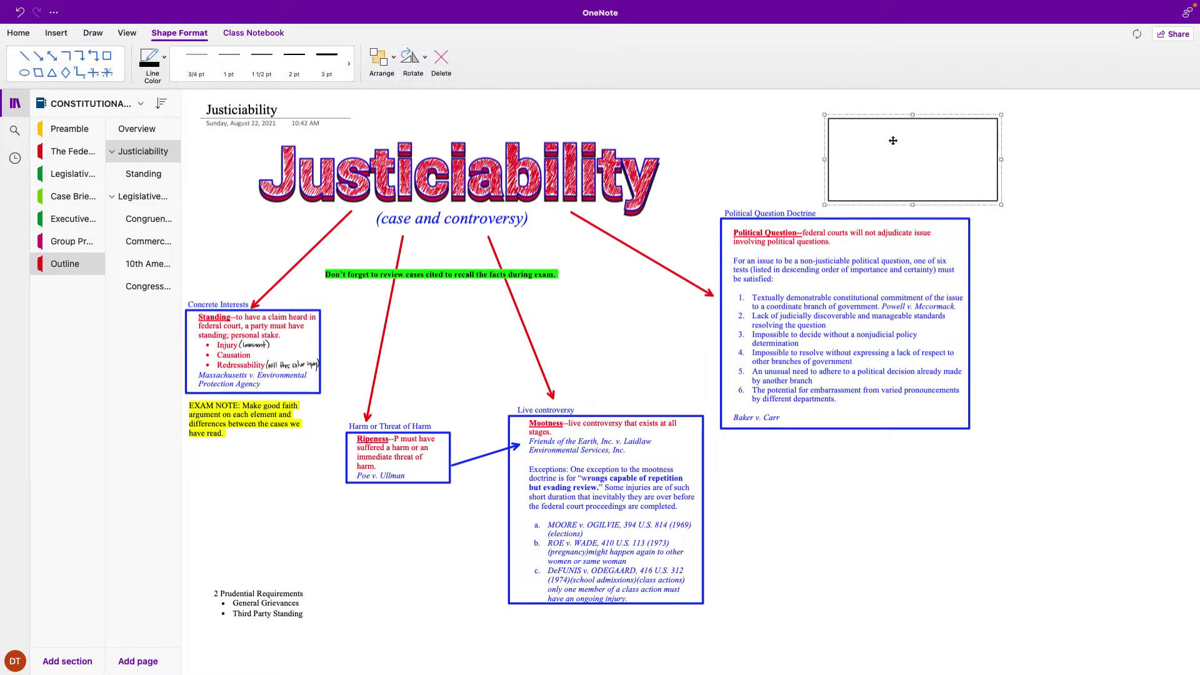
left_click(856, 131)
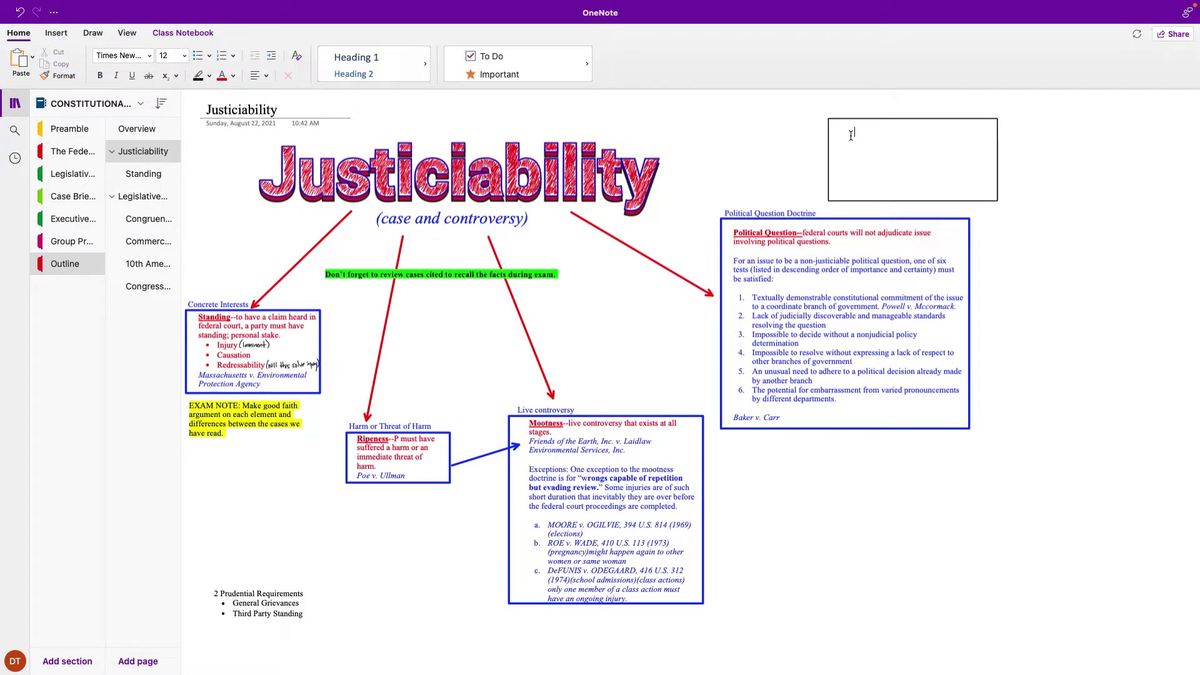
left_click(834, 130)
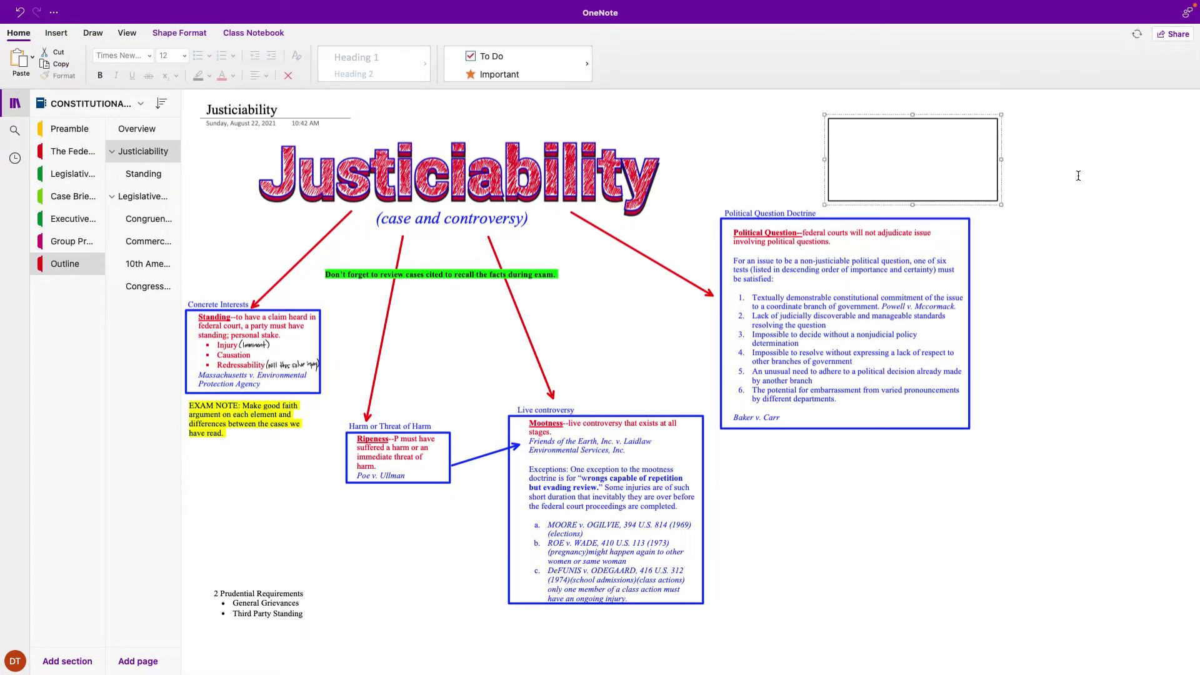
Inside the rectangle, start a table headed Notes and fill its cells with test text.
left_click(864, 166)
type("N")
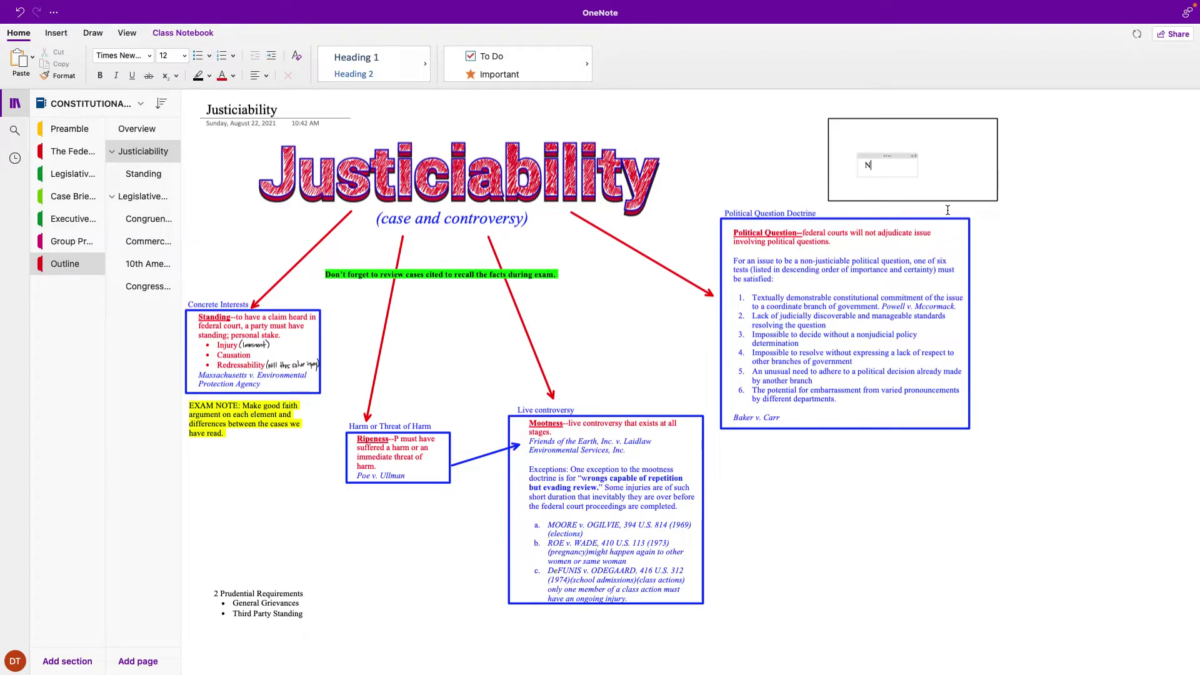
type("otes")
key("Tab")
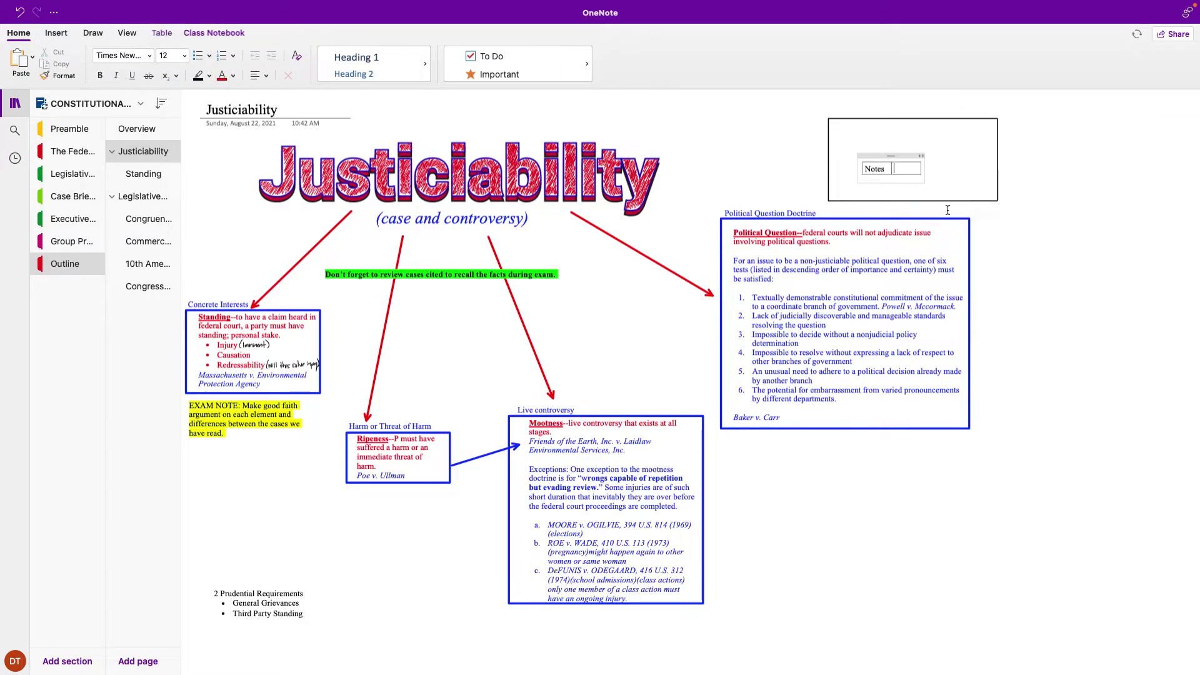
type("Dsafjasjkdfaskldaslkdsa")
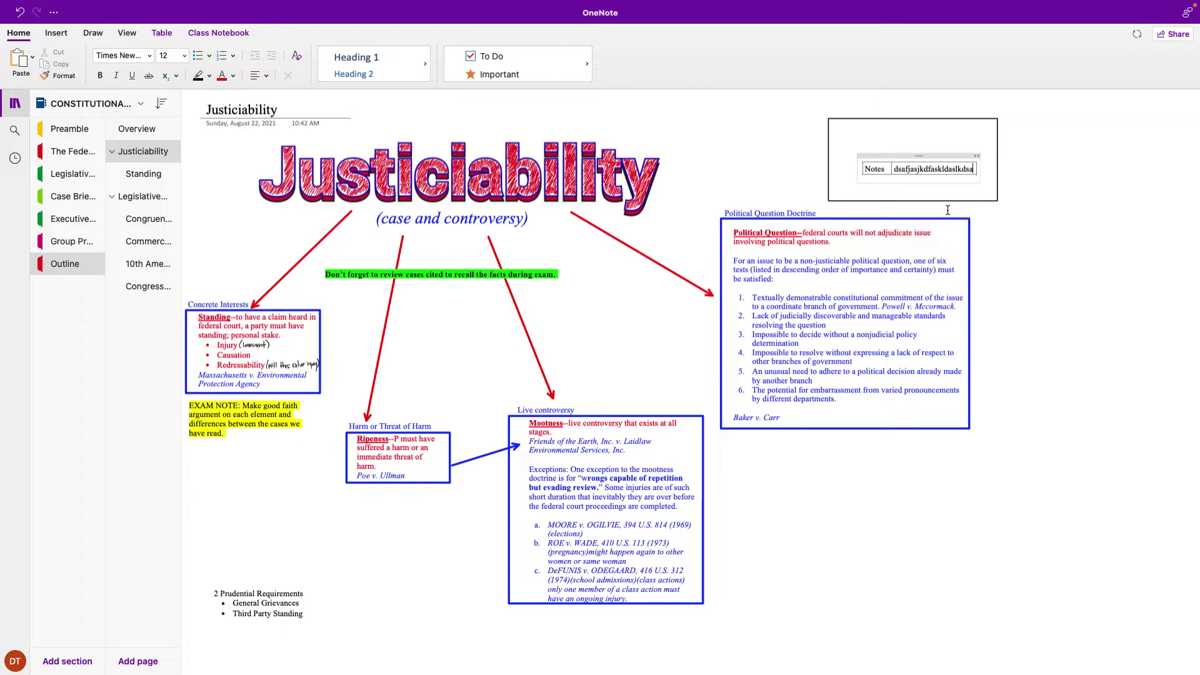
key("Tab")
type("sdfsdfs")
key("Return")
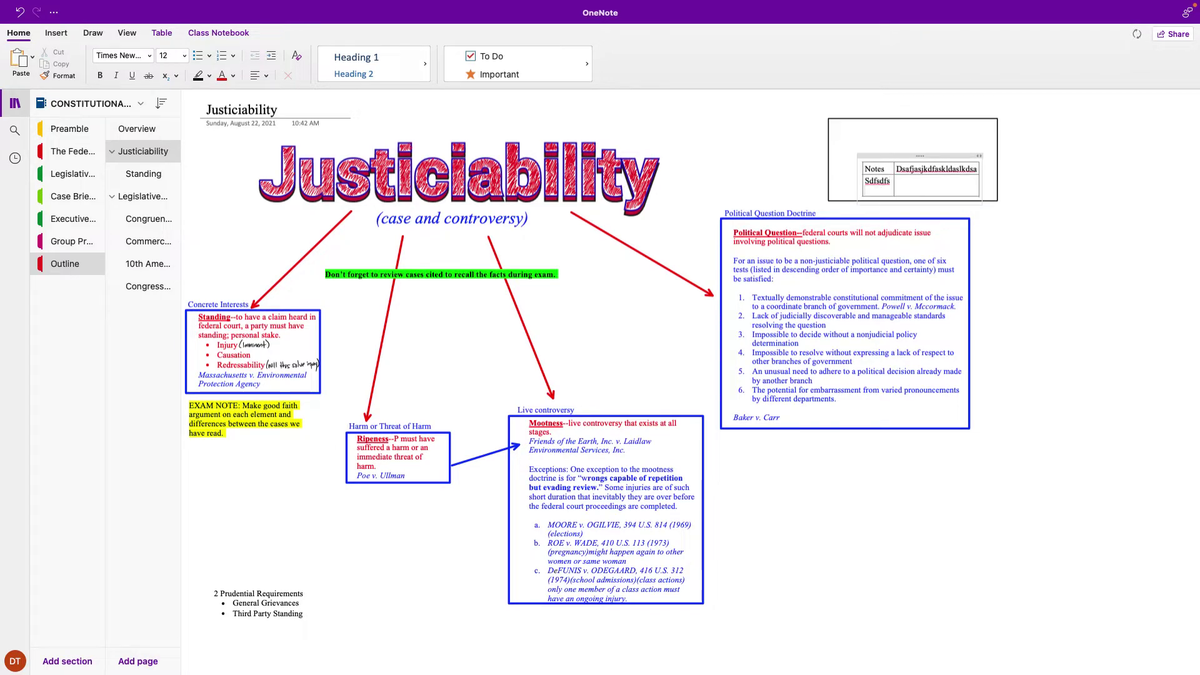
type("Sedfsdfs")
key("Tab")
key("Return")
type("vdsfsdf")
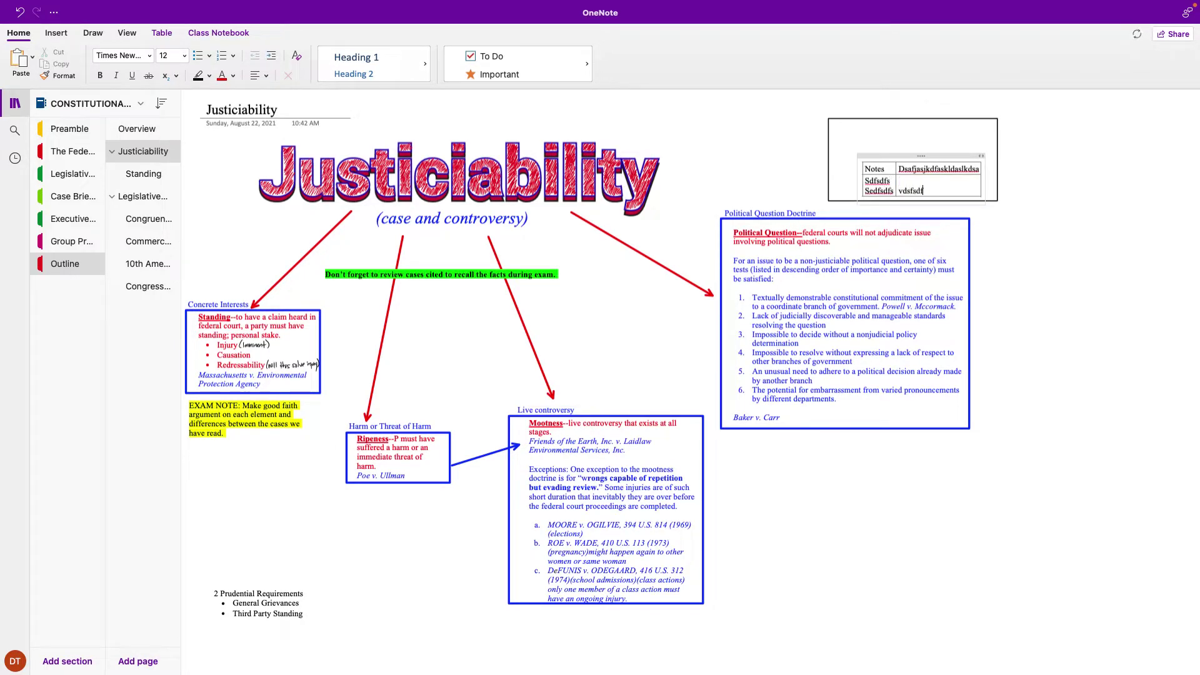
type("sefsfds")
key("Return")
type("sdfds")
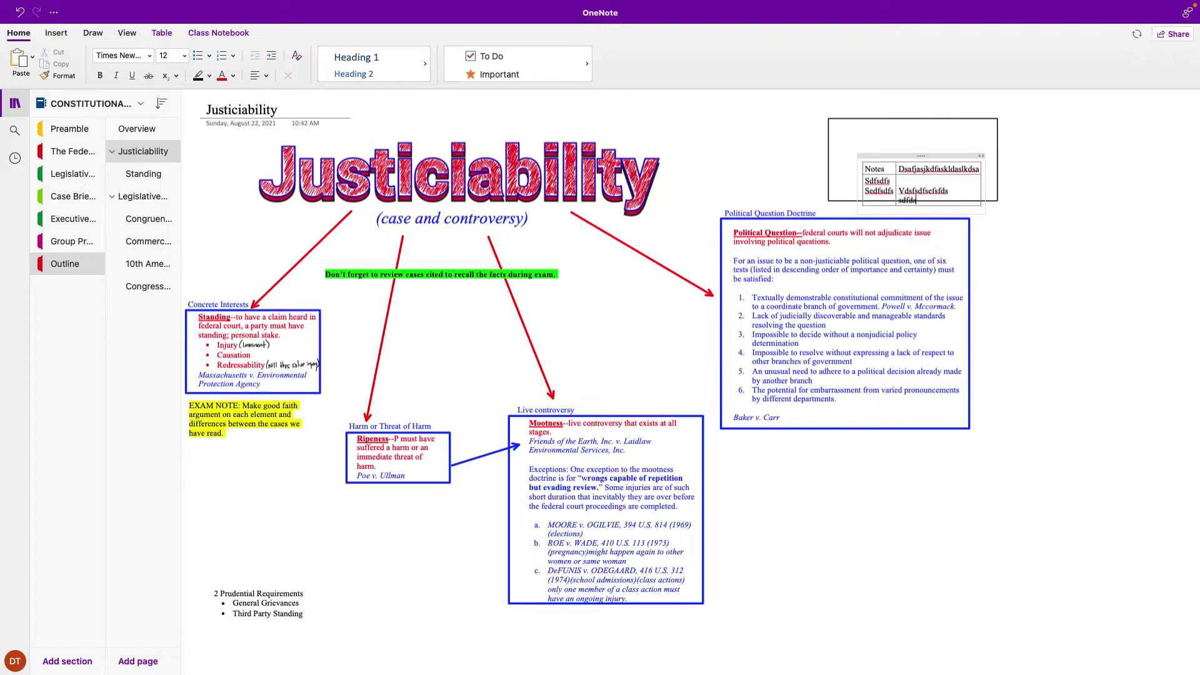
Drag the test table into the rectangle, then delete it.
left_click(931, 157)
left_click_drag(933, 160, 927, 135)
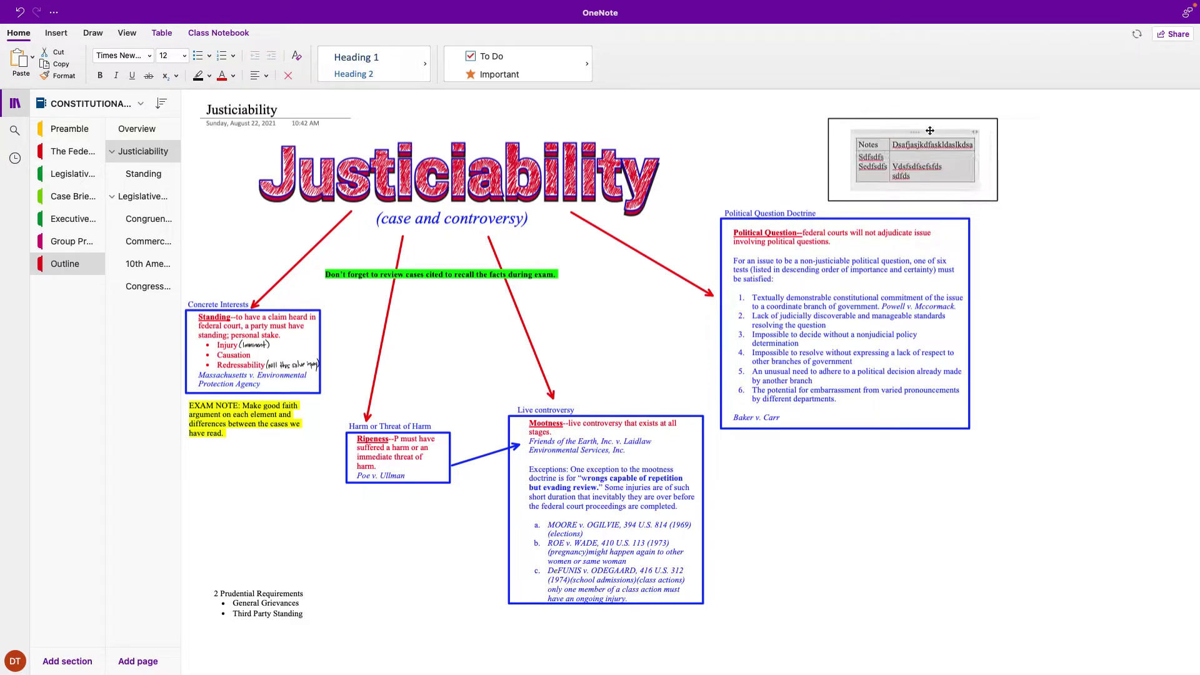
key("Delete")
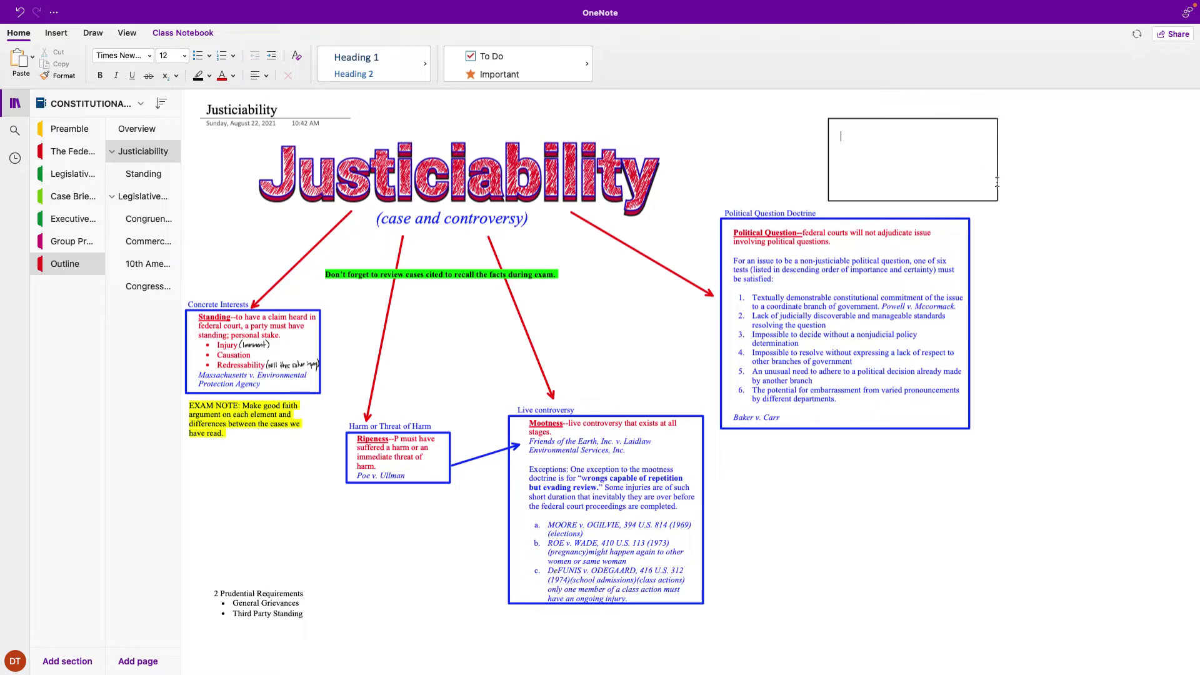
Start a table with Yesterday, Today and Tommorow column headings.
type("Yesterday")
key("Tab")
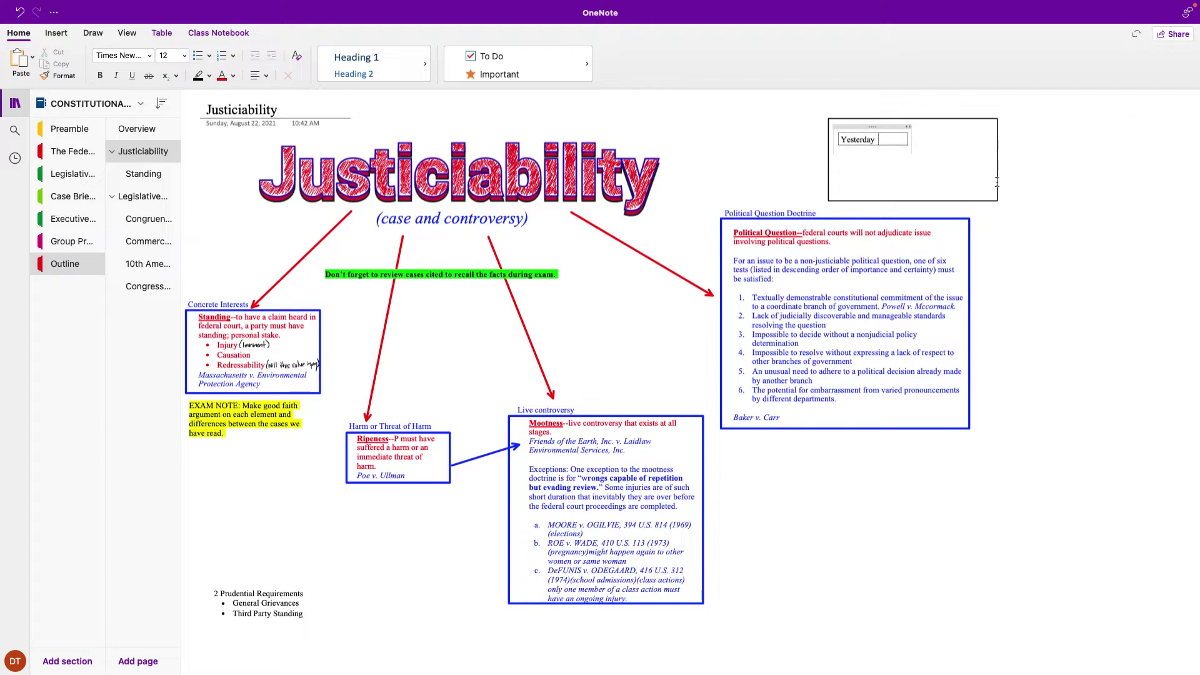
key("Tab")
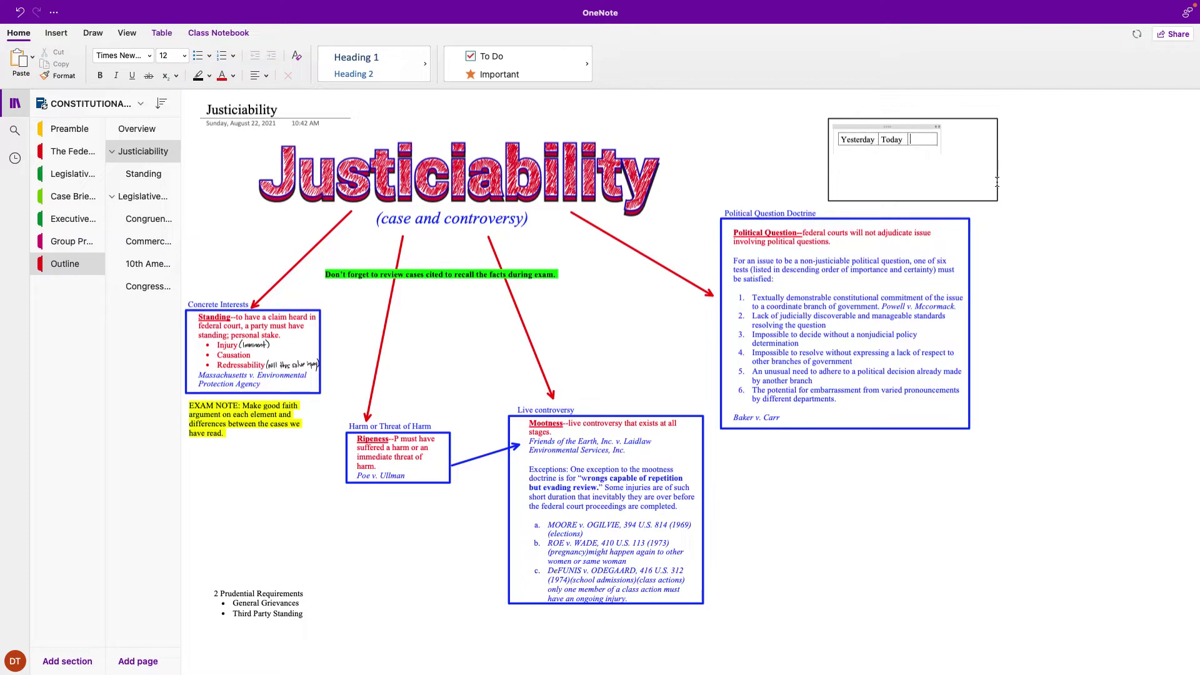
type("Tommorow")
key("Return")
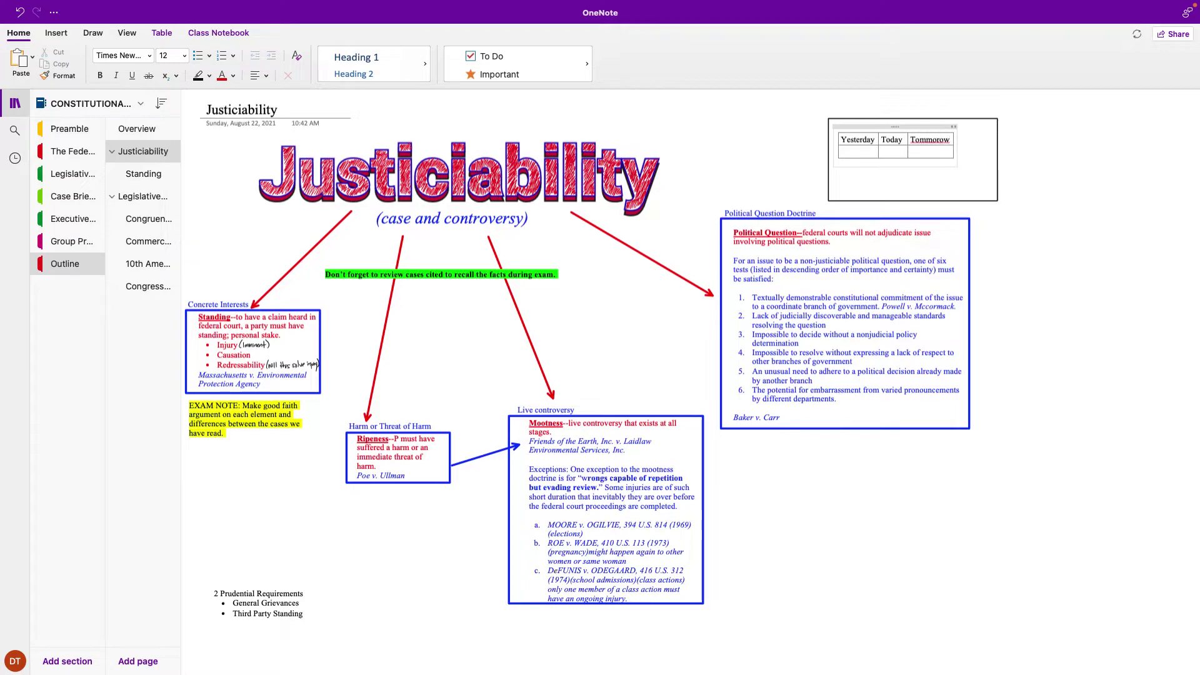
Fill the first row with sample entries sdasdsd, sdfsdf and sdfsdfsfsd.
type("sdasdsd")
key("Tab")
type("sdfsdf")
key("Tab")
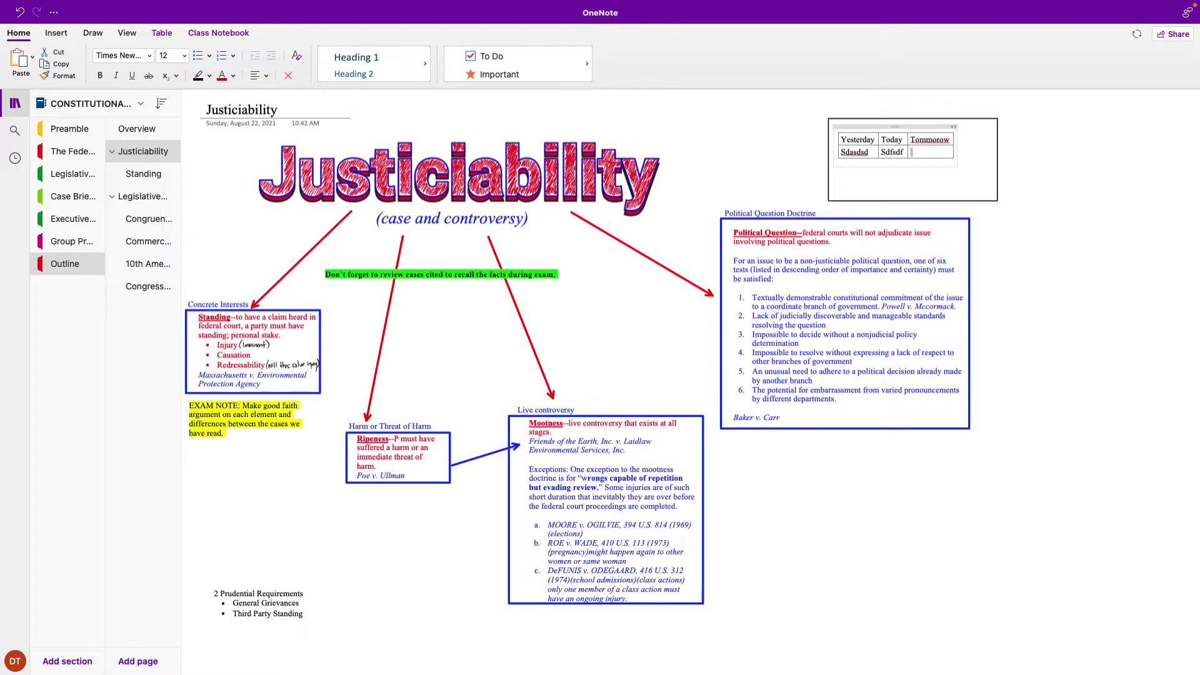
type("sdfsdfsfsd")
Add a second row (sdfadsasd, sd, afsfasda), then delete the whole table.
key("Return")
type("sdfadsasd")
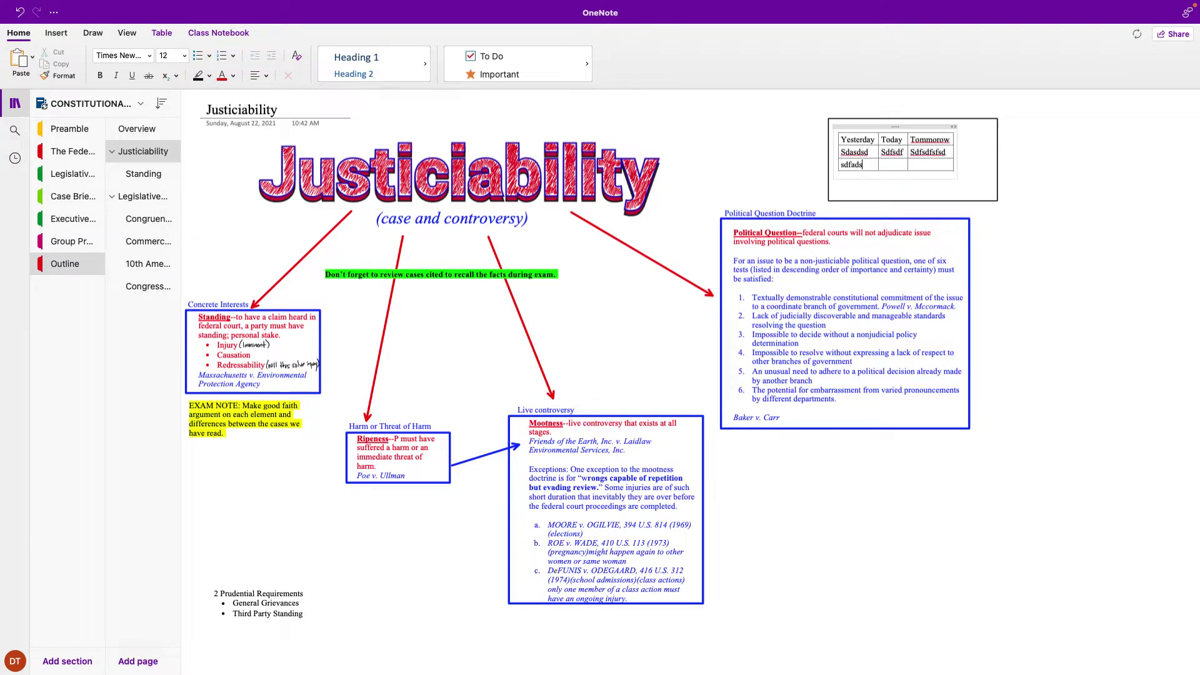
key("Tab")
type("sd")
key("Tab")
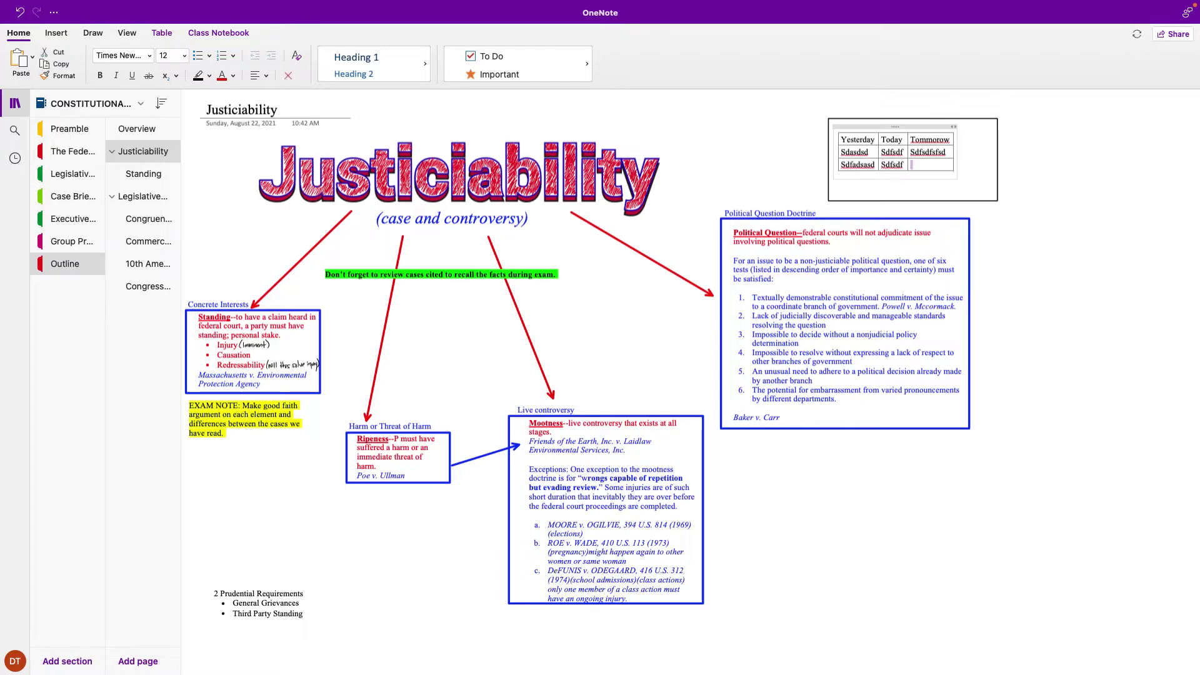
type("afsfasda")
left_click(926, 127)
key("BackSpace")
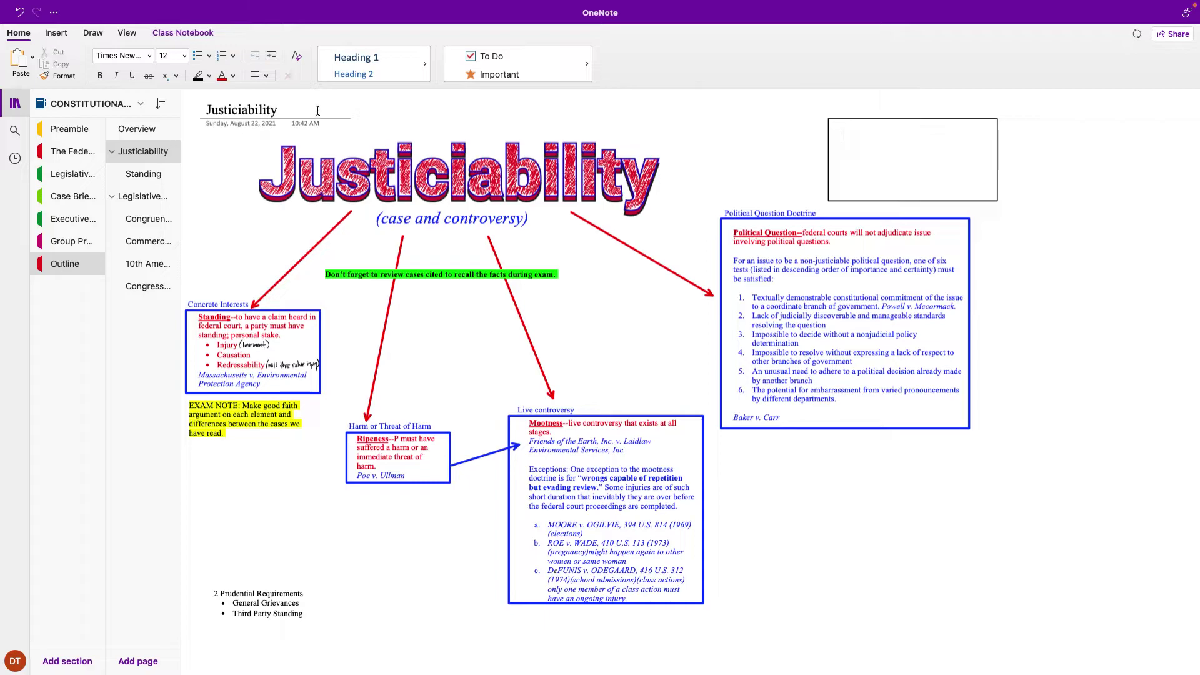
Check bullet styles without changing them, then start a file printout below the Prudential Requirements notes.
left_click(208, 61)
left_click(208, 61)
left_click(55, 33)
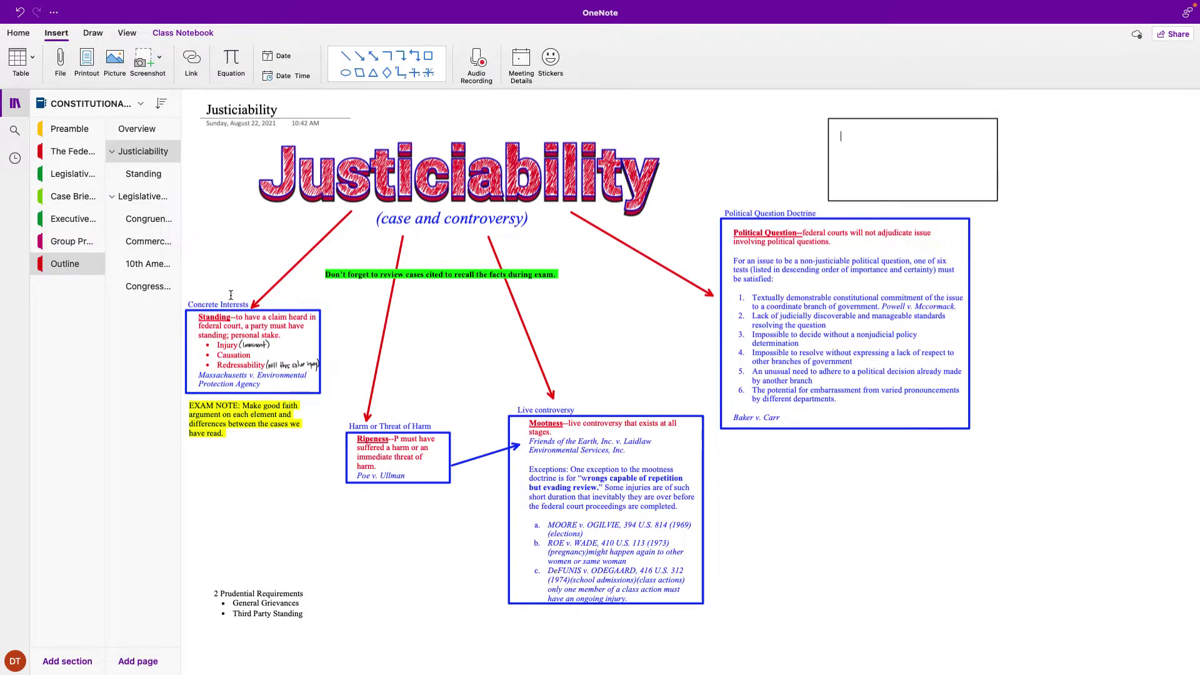
scroll(356, 190, "down", 5)
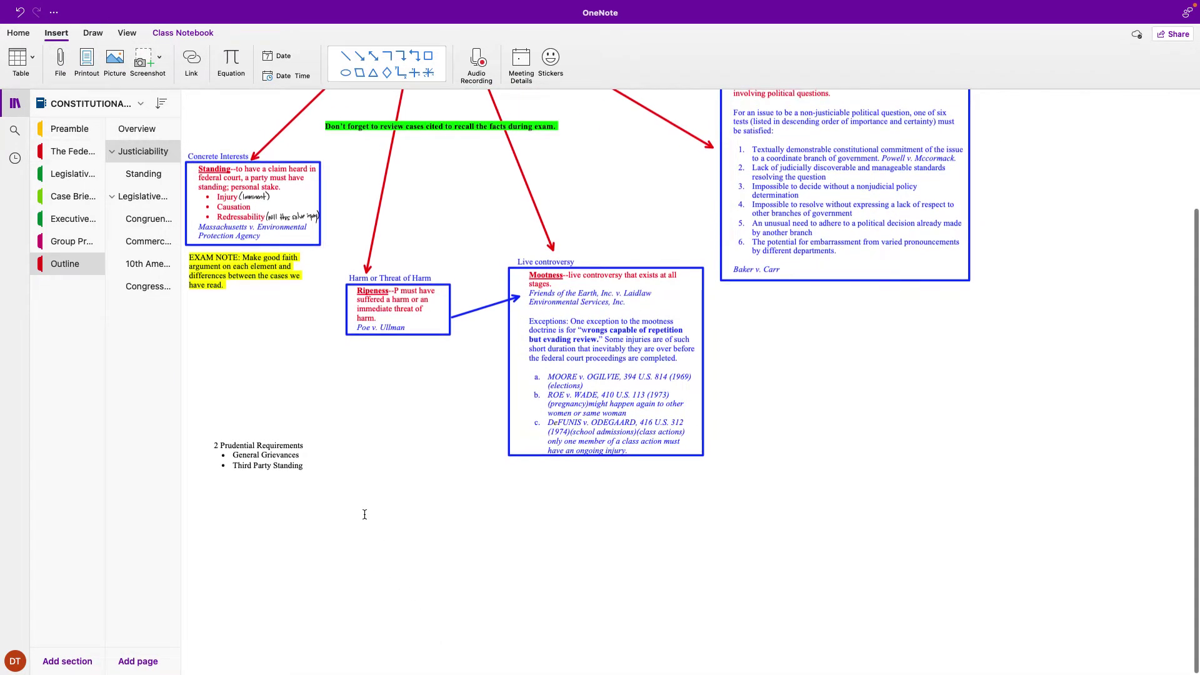
left_click(207, 589)
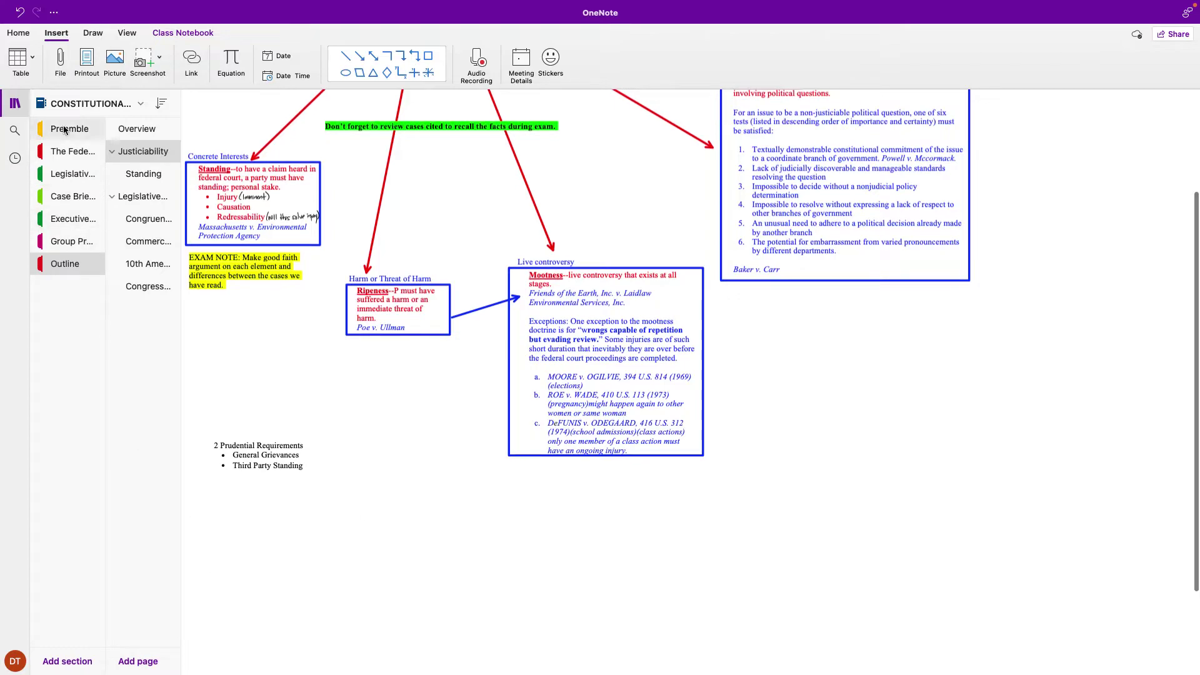
left_click(87, 69)
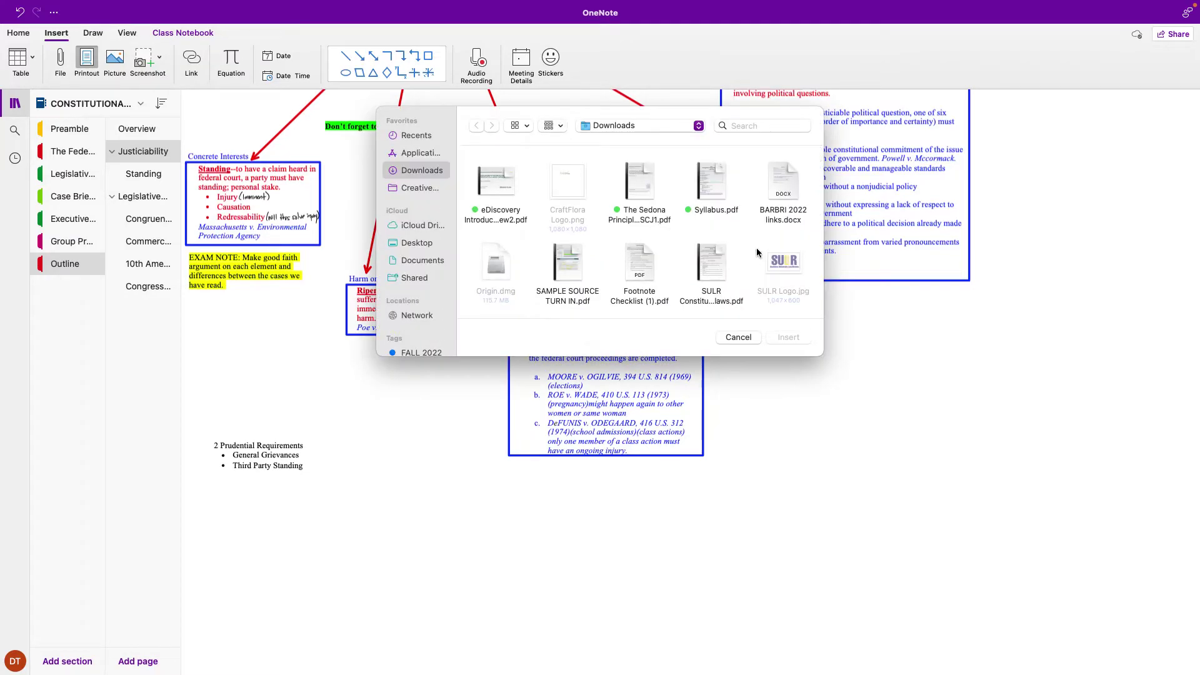
Insert Syllabus.pdf from the eDISCOVERY-tagged files as a printout on the page.
scroll(756, 251, "down", 1)
scroll(417, 308, "down", 2)
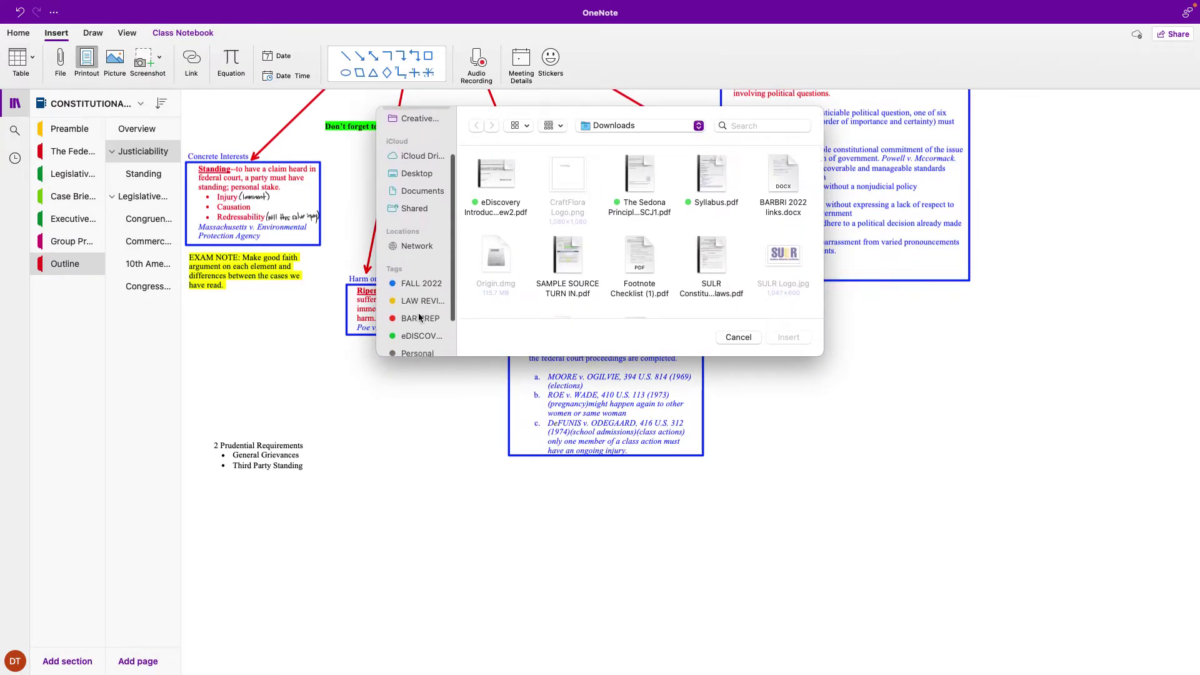
left_click(421, 334)
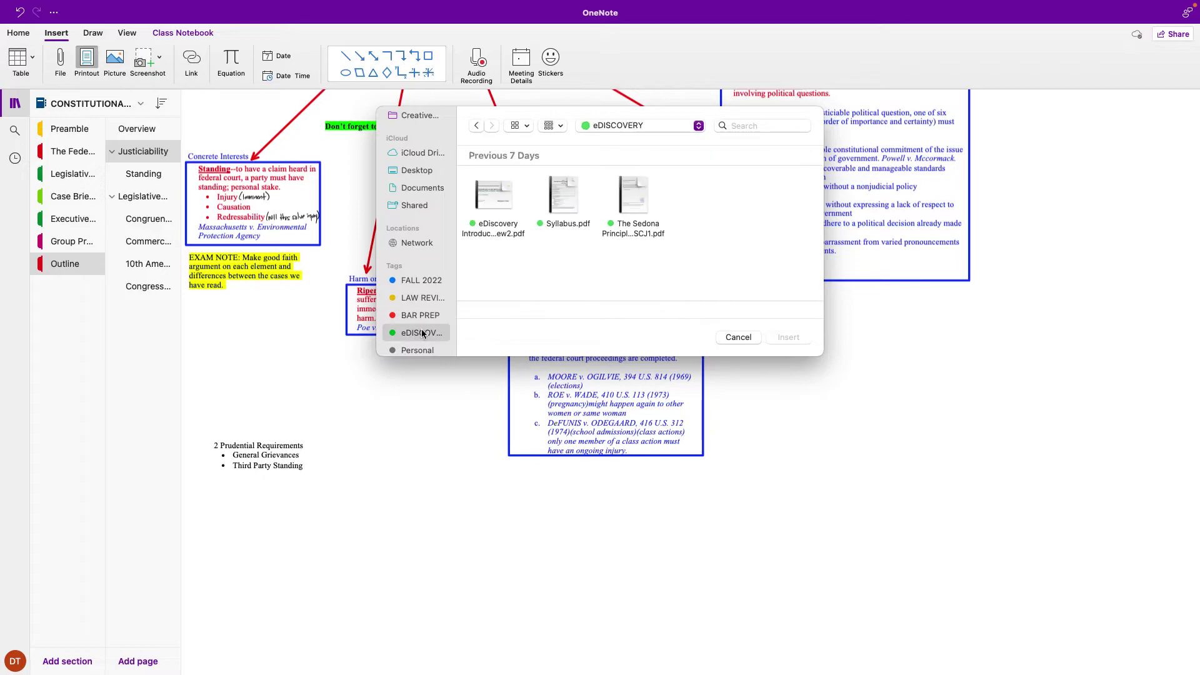
double_click(565, 193)
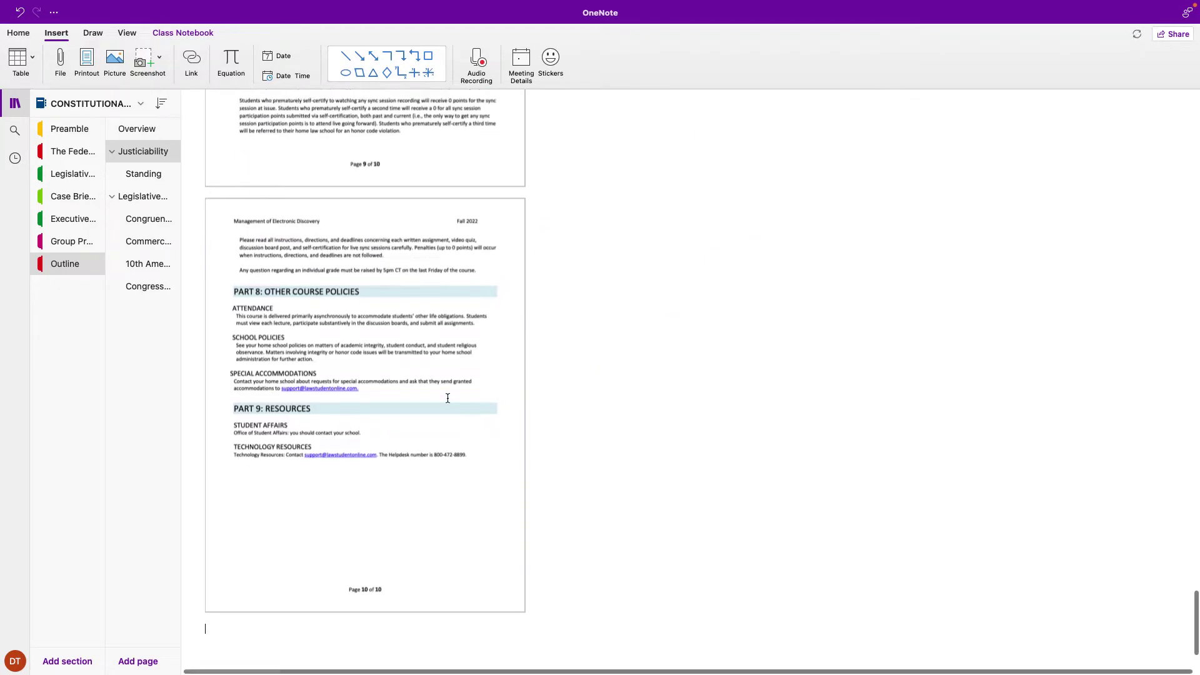
Look over the inserted printout, then undo it with Cmd+Z.
scroll(448, 398, "up", 10)
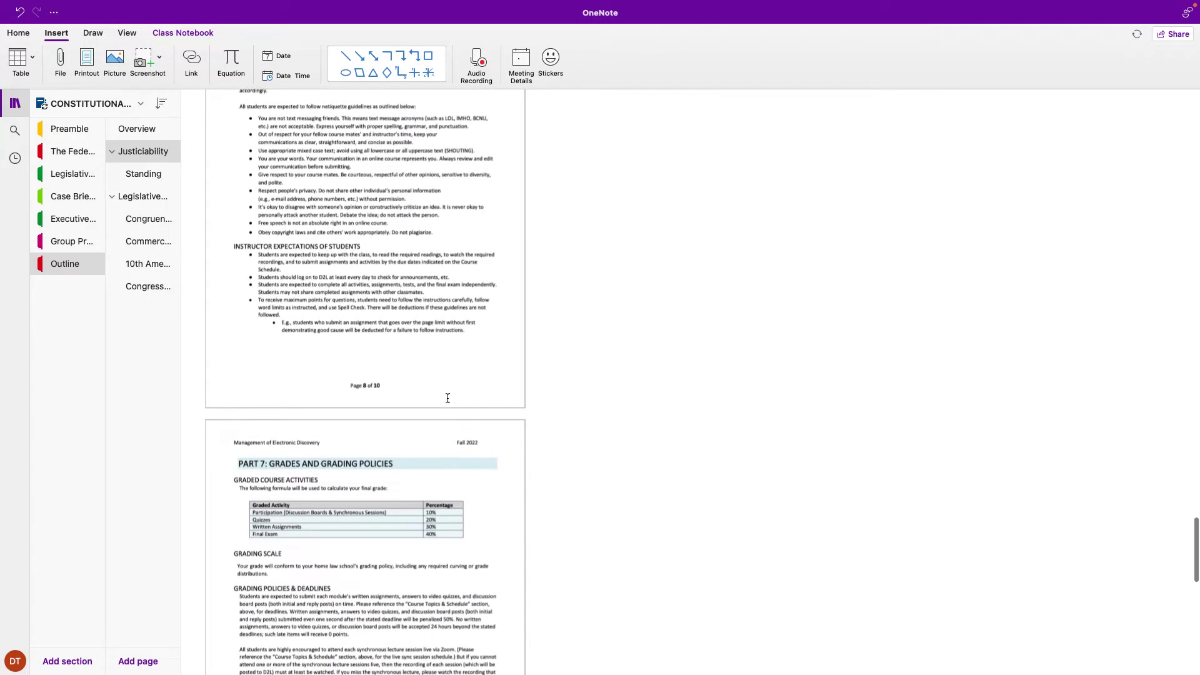
scroll(447, 398, "up", 15)
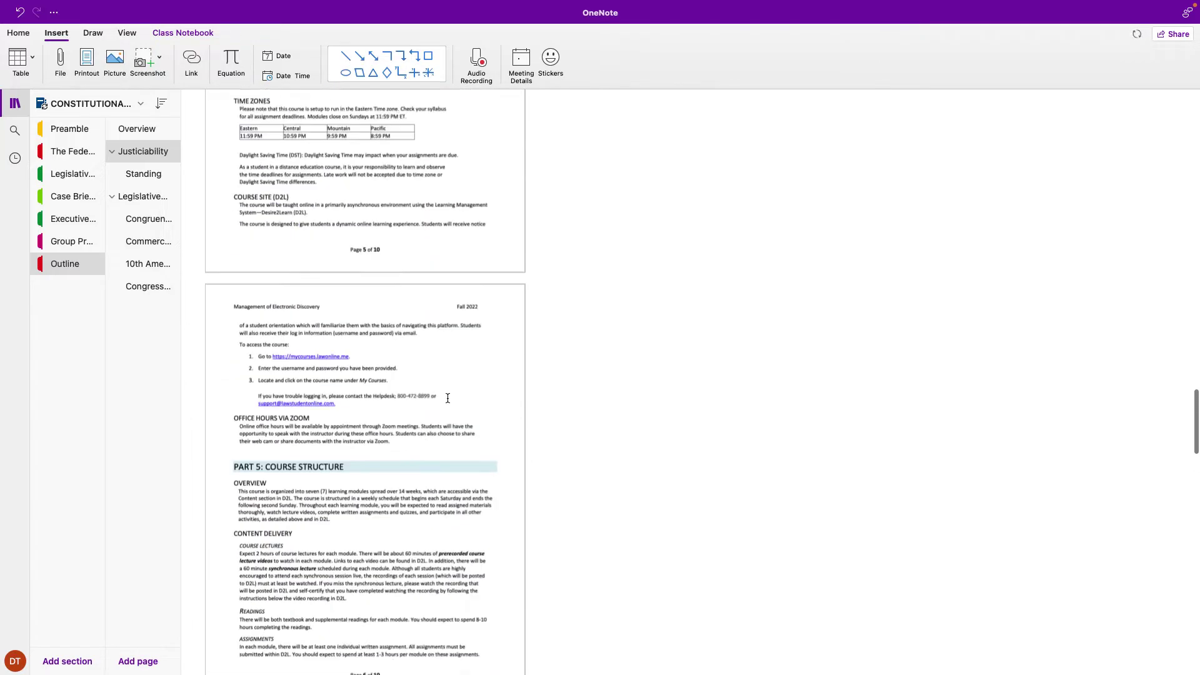
scroll(447, 398, "up", 20)
scroll(447, 398, "up", 10)
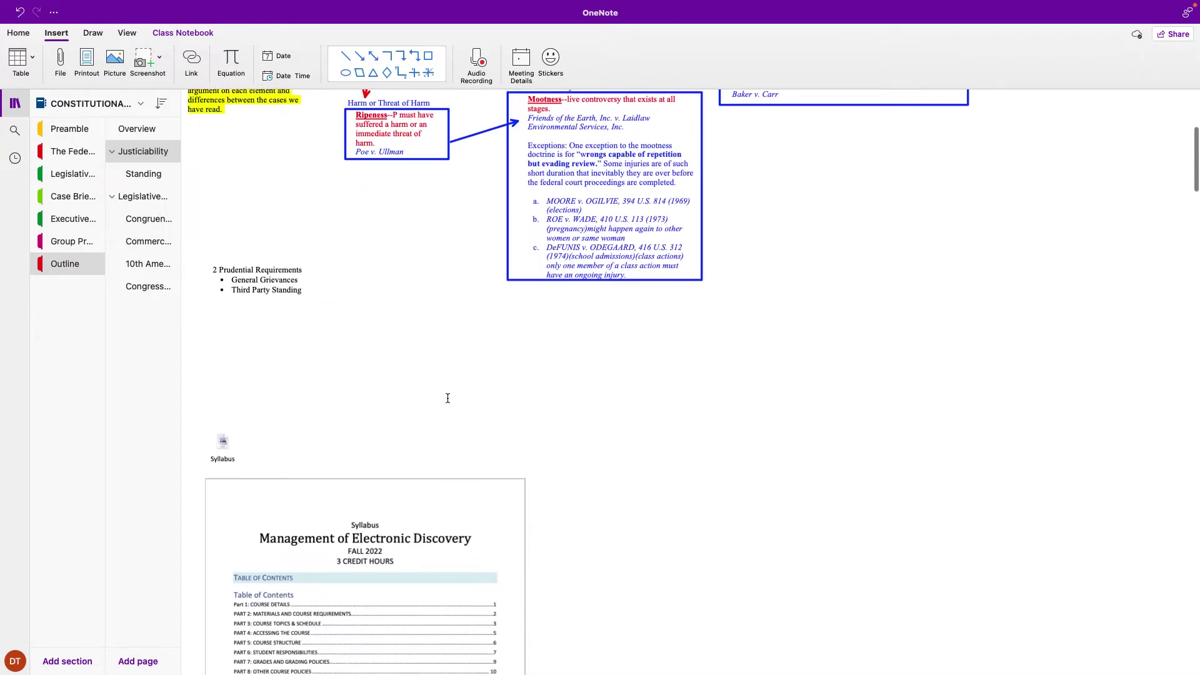
scroll(385, 365, "down", 2)
left_click_drag(310, 345, 565, 621)
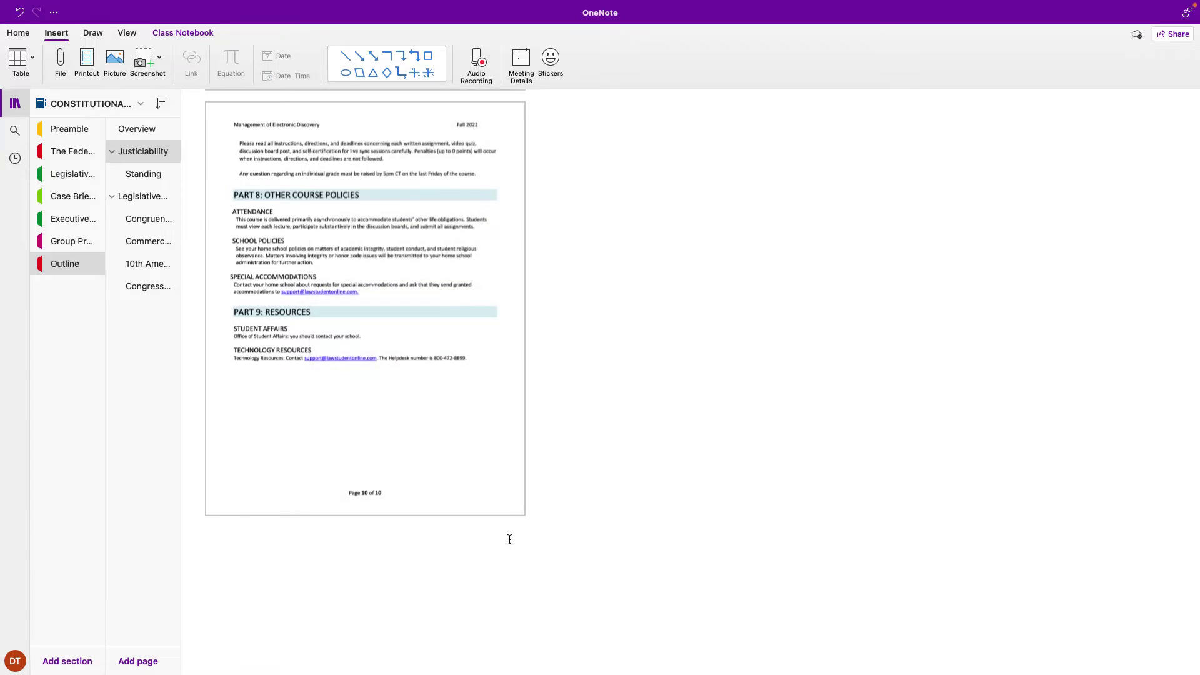
key("super+z")
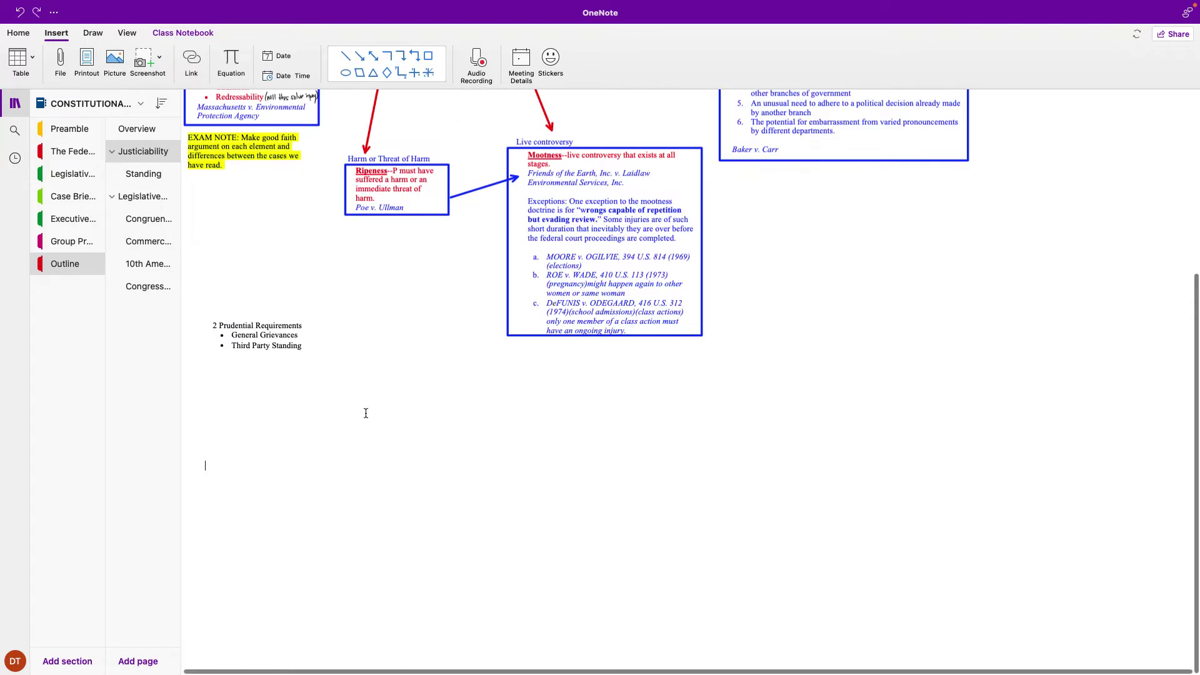
Switch to the eDISCOVERY notebook and add a new page.
left_click(59, 107)
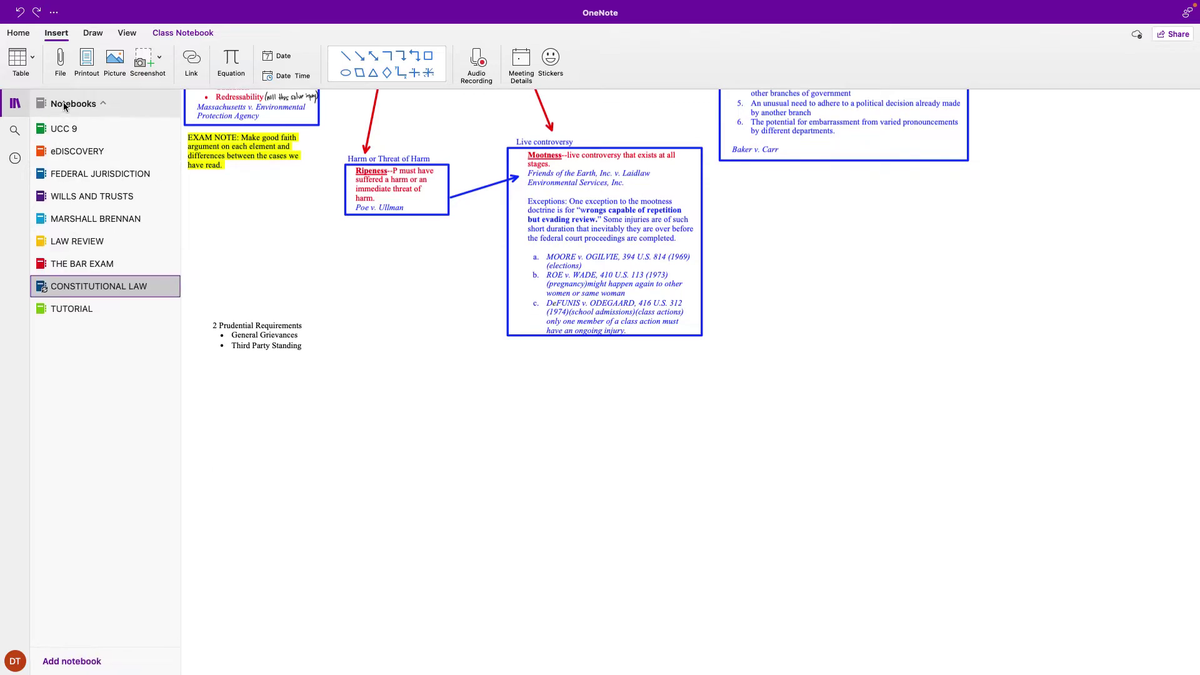
left_click(73, 156)
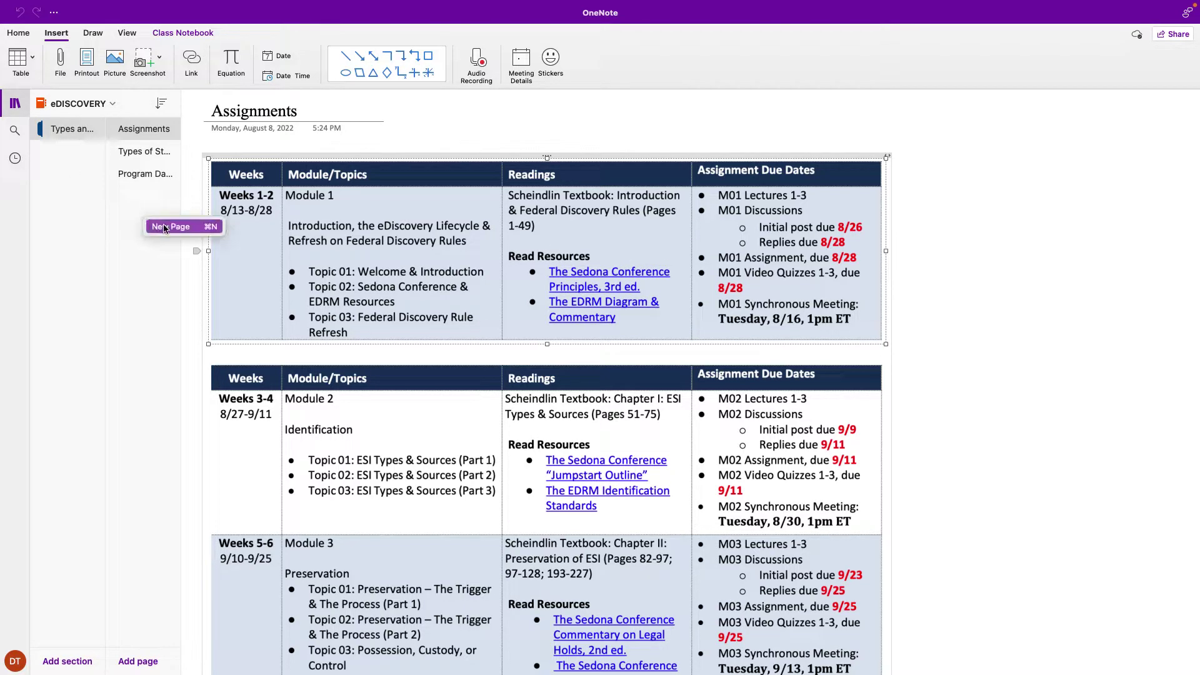
left_click(150, 154)
mouse_move(150, 155)
left_mouse_down()
mouse_move(145, 126)
mouse_move(148, 150)
mouse_move(126, 126)
mouse_move(139, 161)
left_mouse_up()
Title the new page Syllabus and move it above Assignments.
left_click(227, 109)
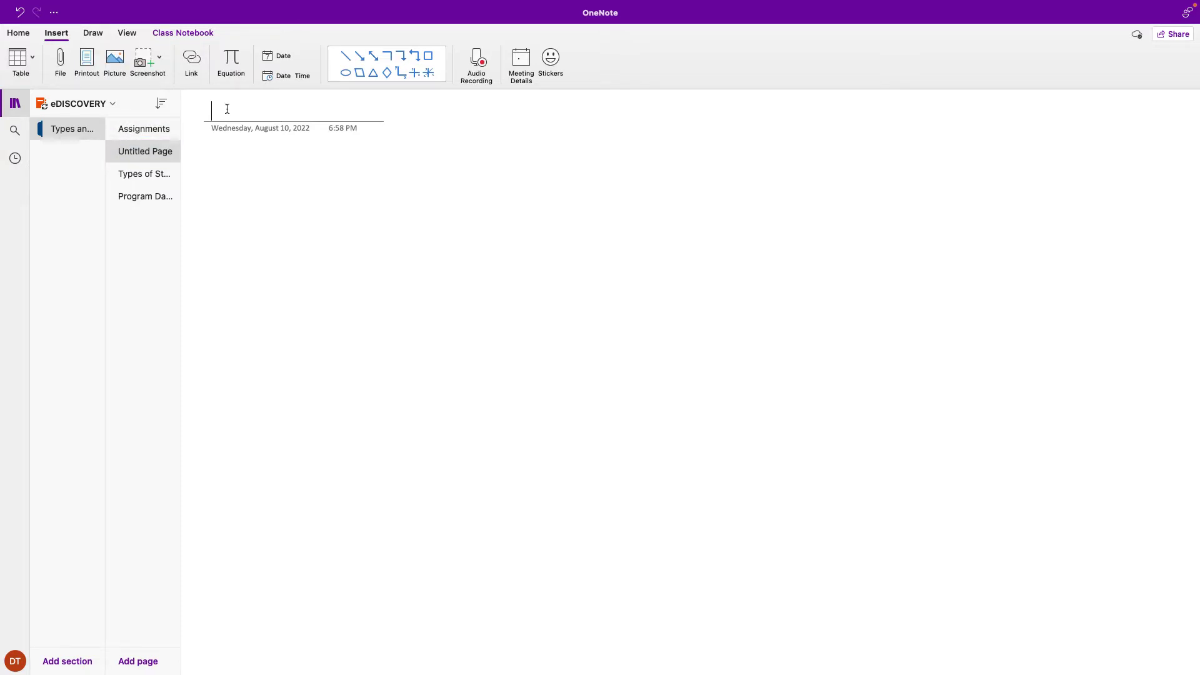
type("Syllabus")
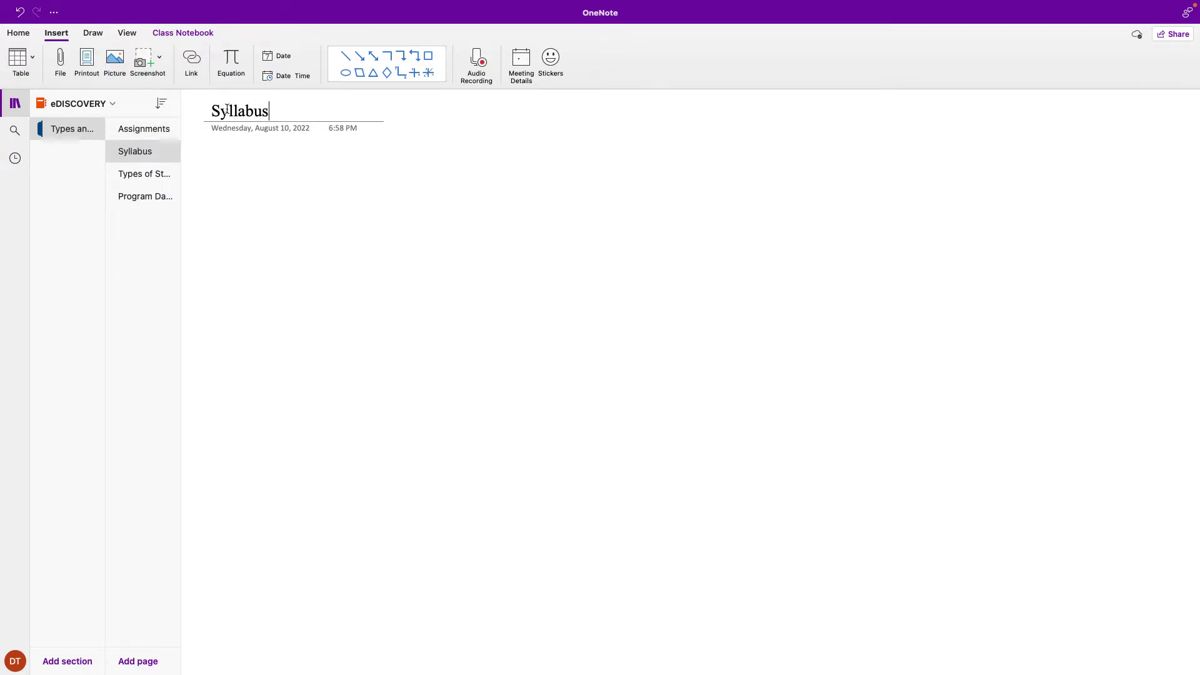
mouse_move(125, 152)
left_mouse_down()
mouse_move(122, 124)
mouse_move(126, 166)
left_mouse_up()
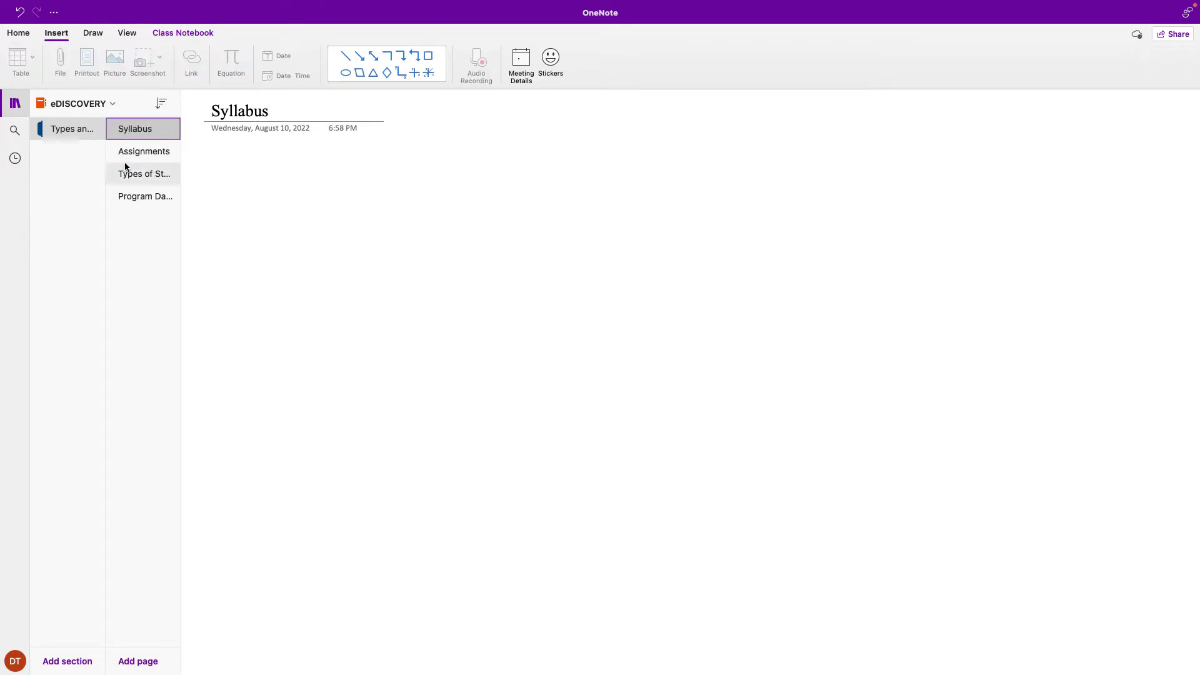
left_click(145, 129)
left_click(114, 60)
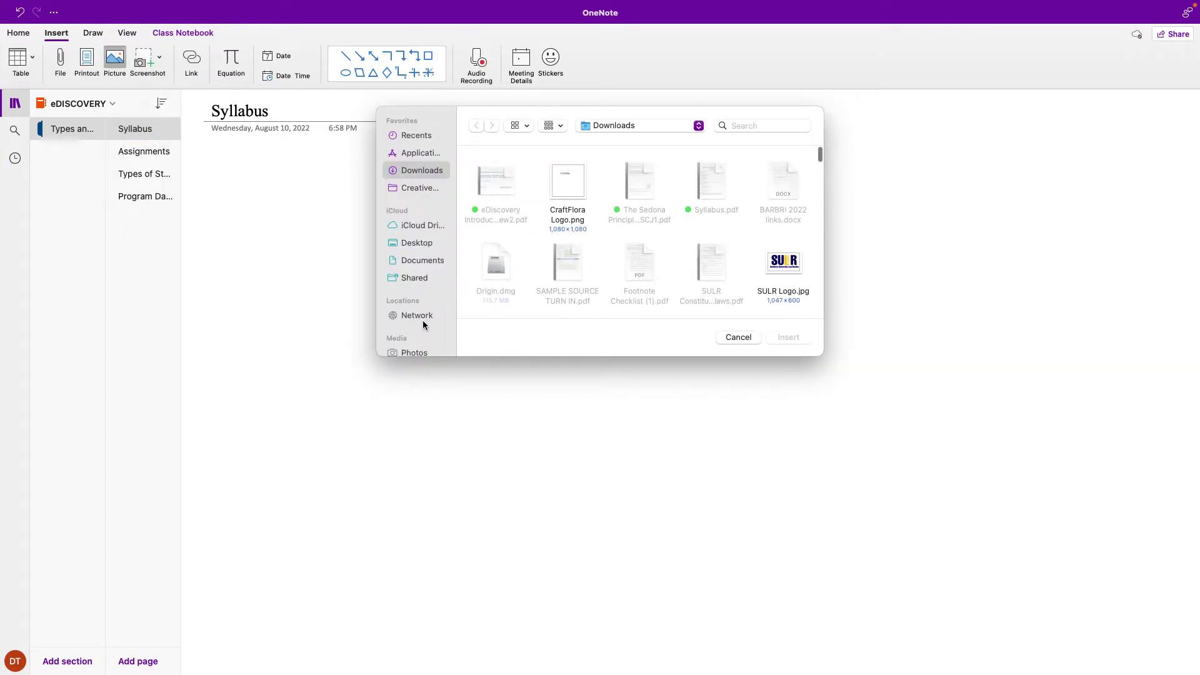
scroll(423, 324, "down", 5)
left_click(412, 326)
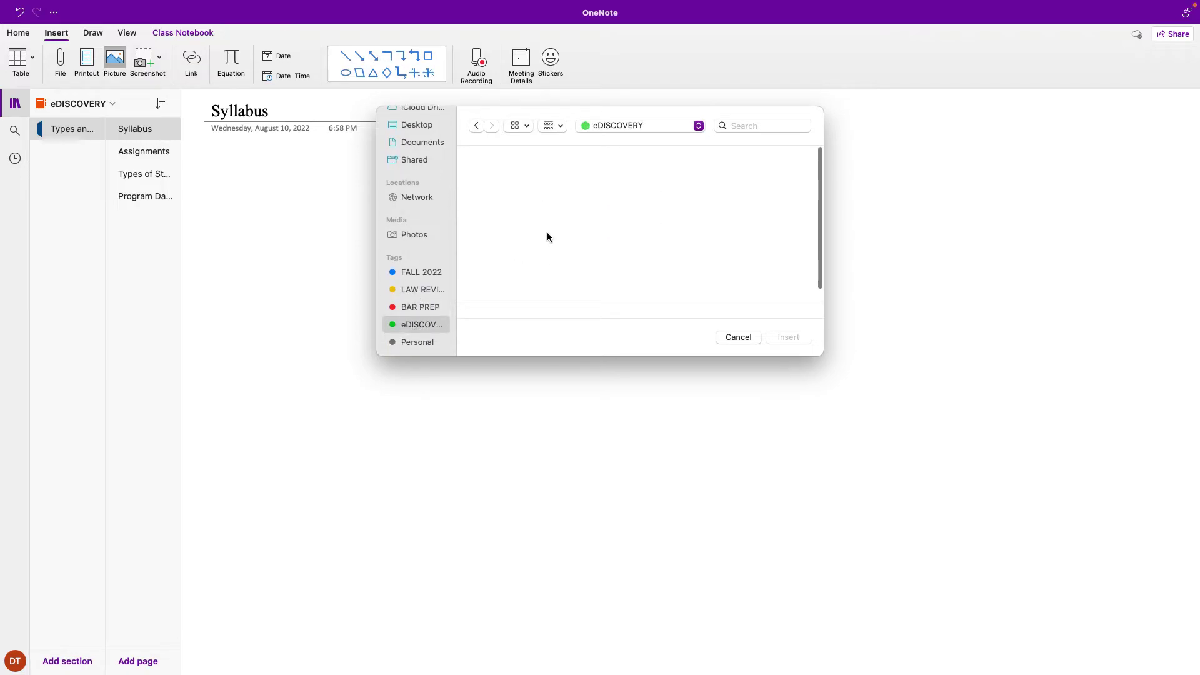
left_click(478, 127)
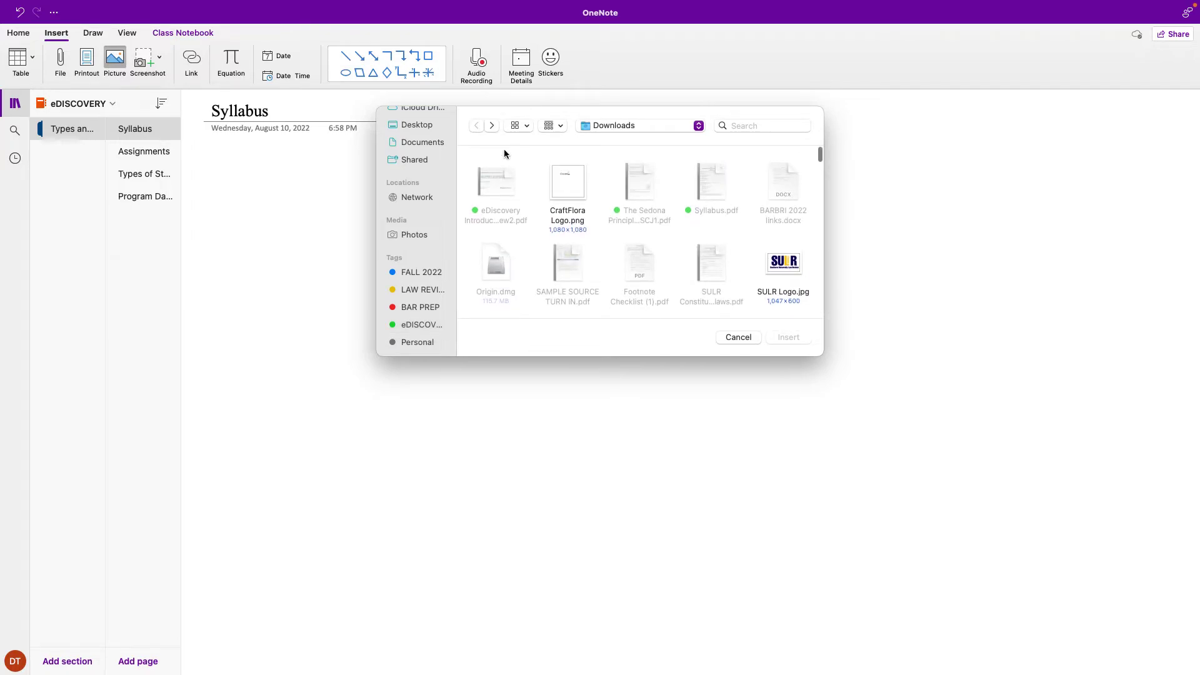
scroll(506, 187, "down", 2)
mouse_move(506, 193)
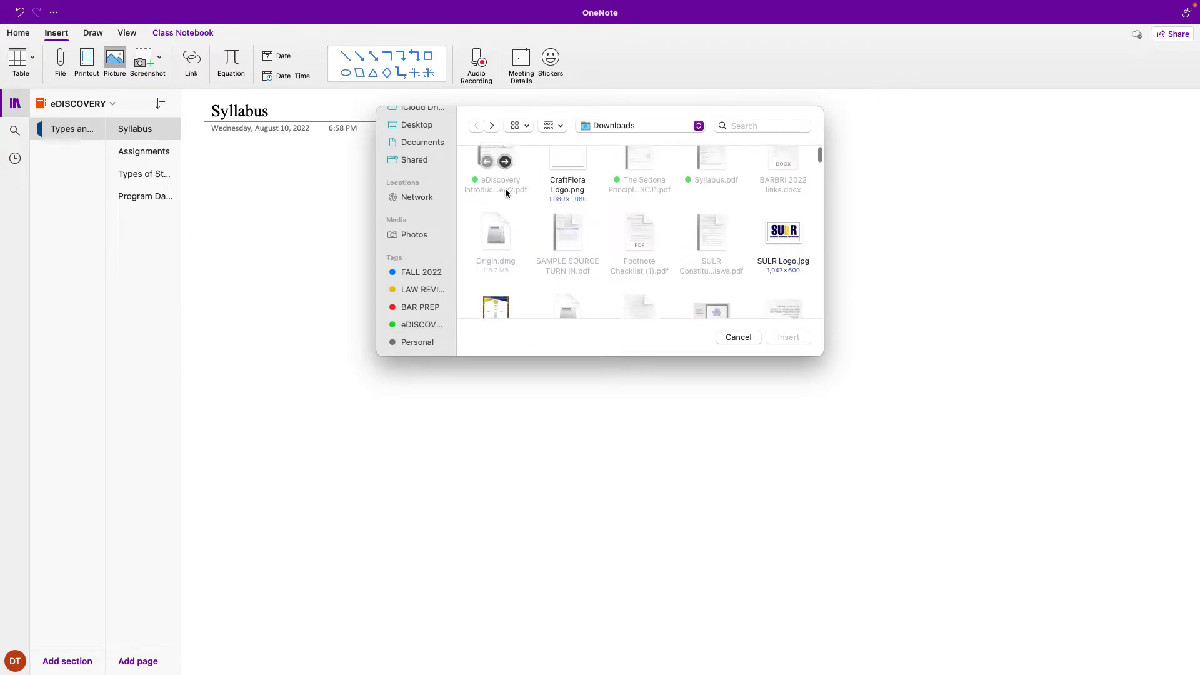
scroll(506, 200, "down", 5)
scroll(517, 300, "up", 6)
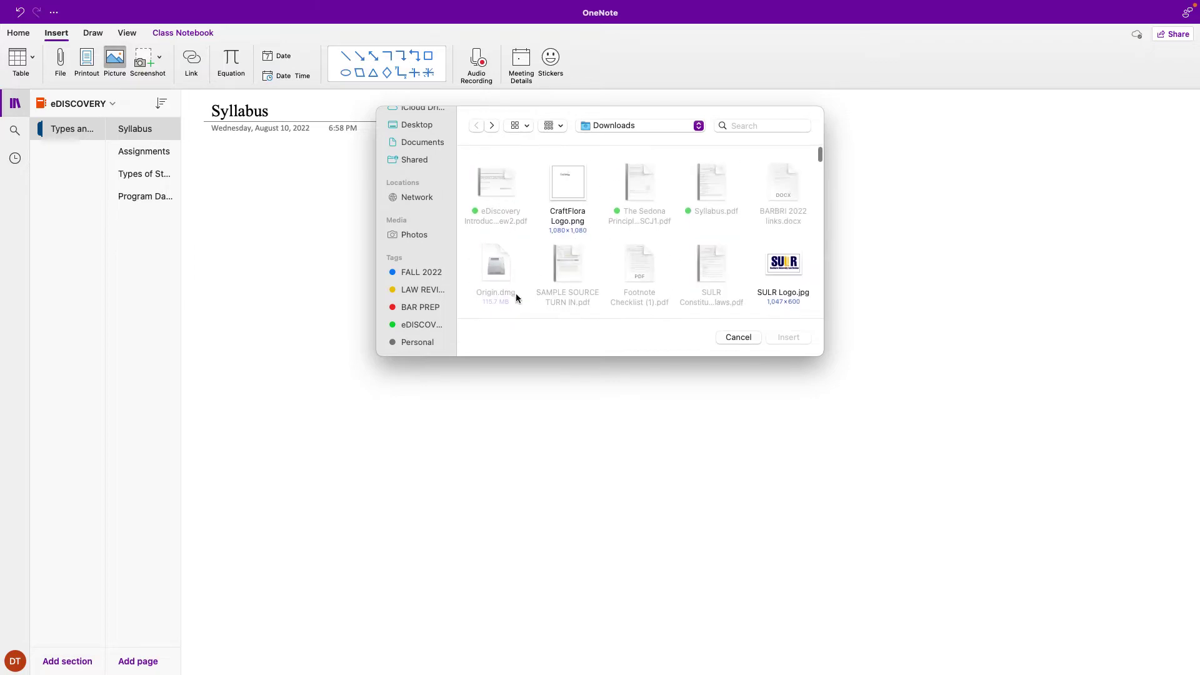
left_click(739, 338)
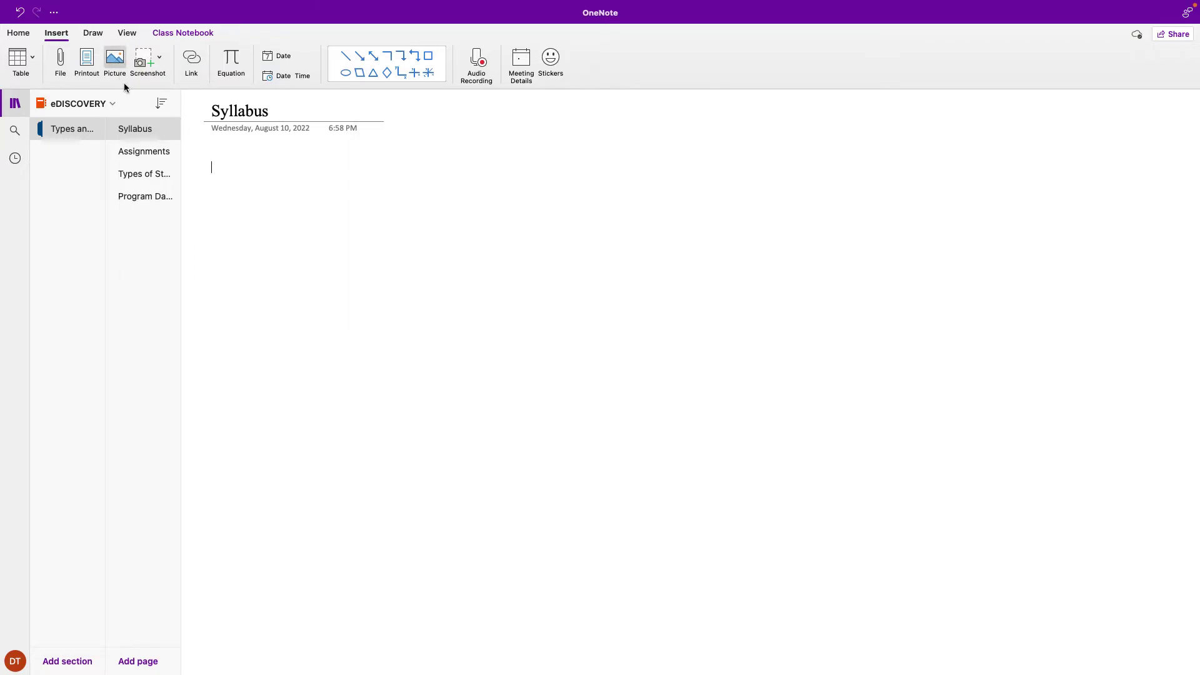
right_click(222, 175)
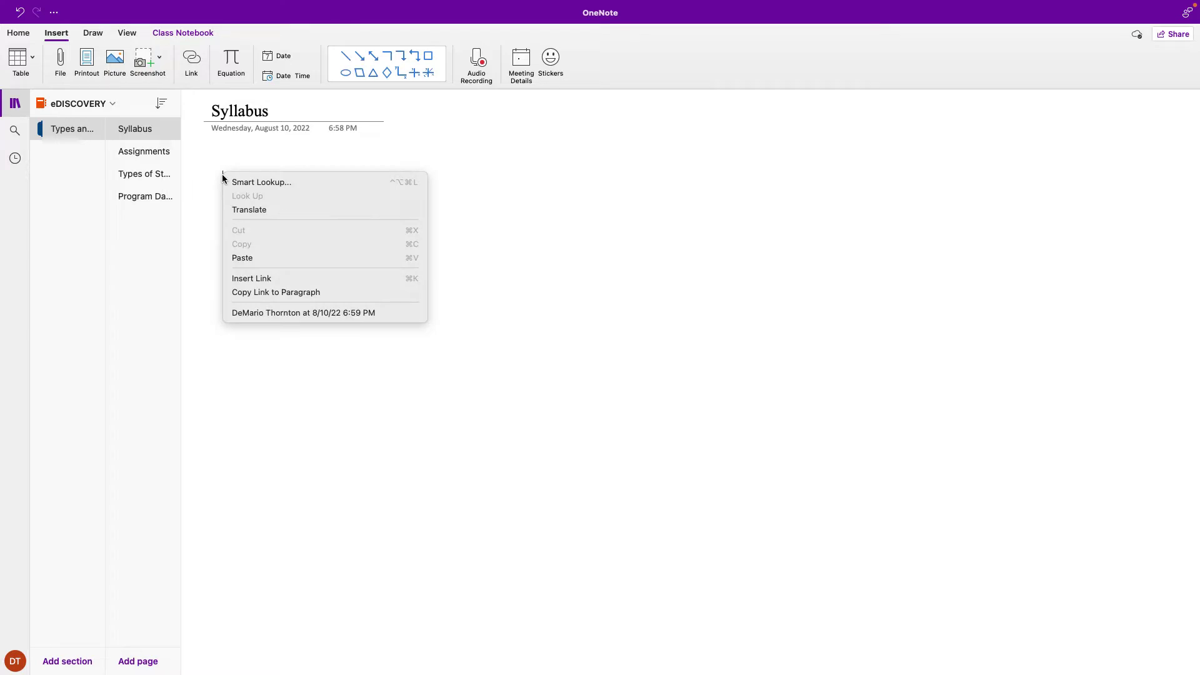
left_click(291, 159)
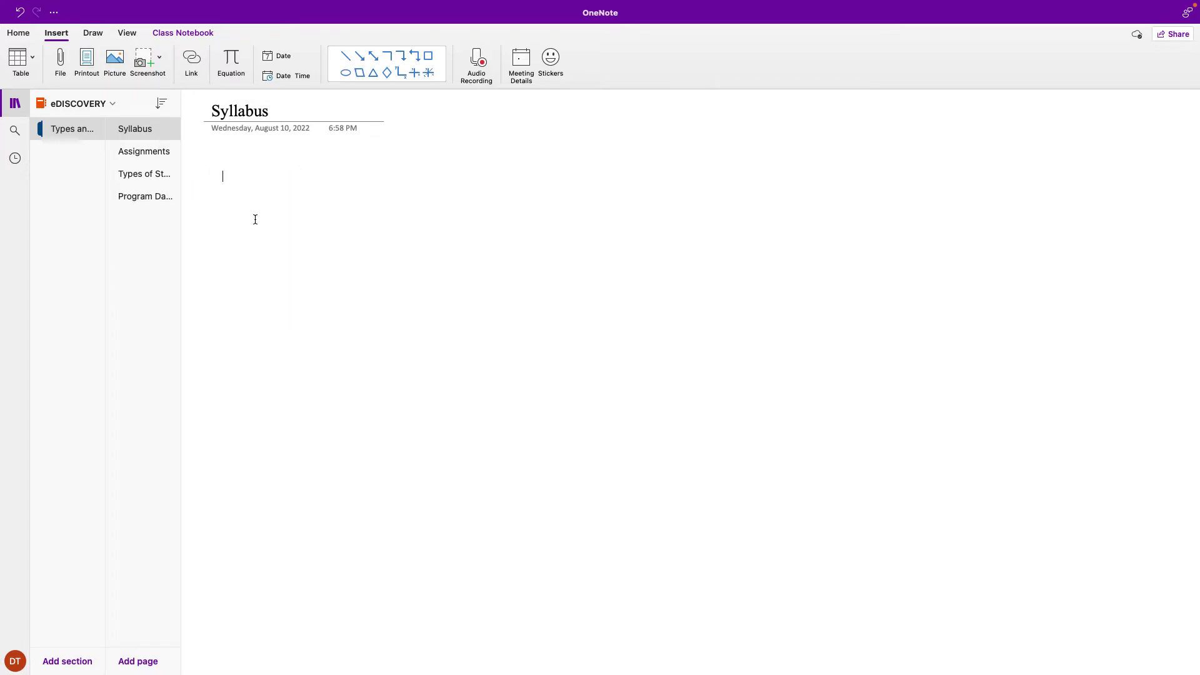
type("https://cm.maxient.com/reportingform.php?SouthernUnivLC&layout_id=1")
key("super+z")
Insert Syllabus.pdf from Downloads as a printout on the Syllabus page.
left_click(86, 66)
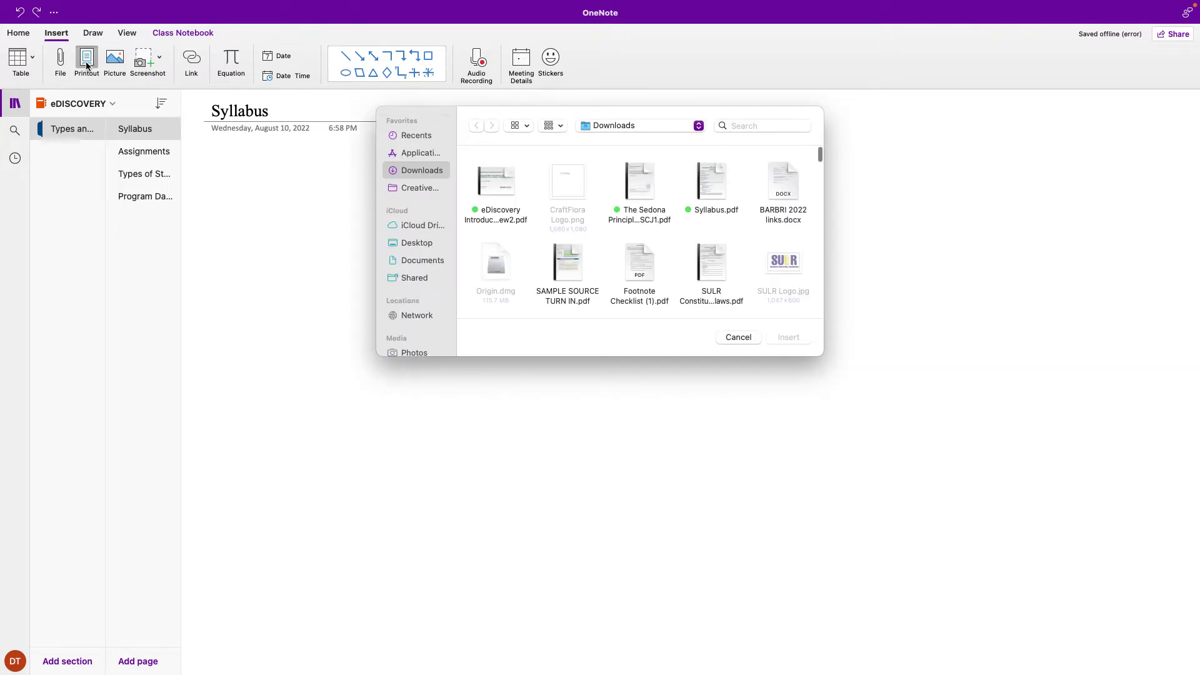
left_click(711, 181)
key("Return")
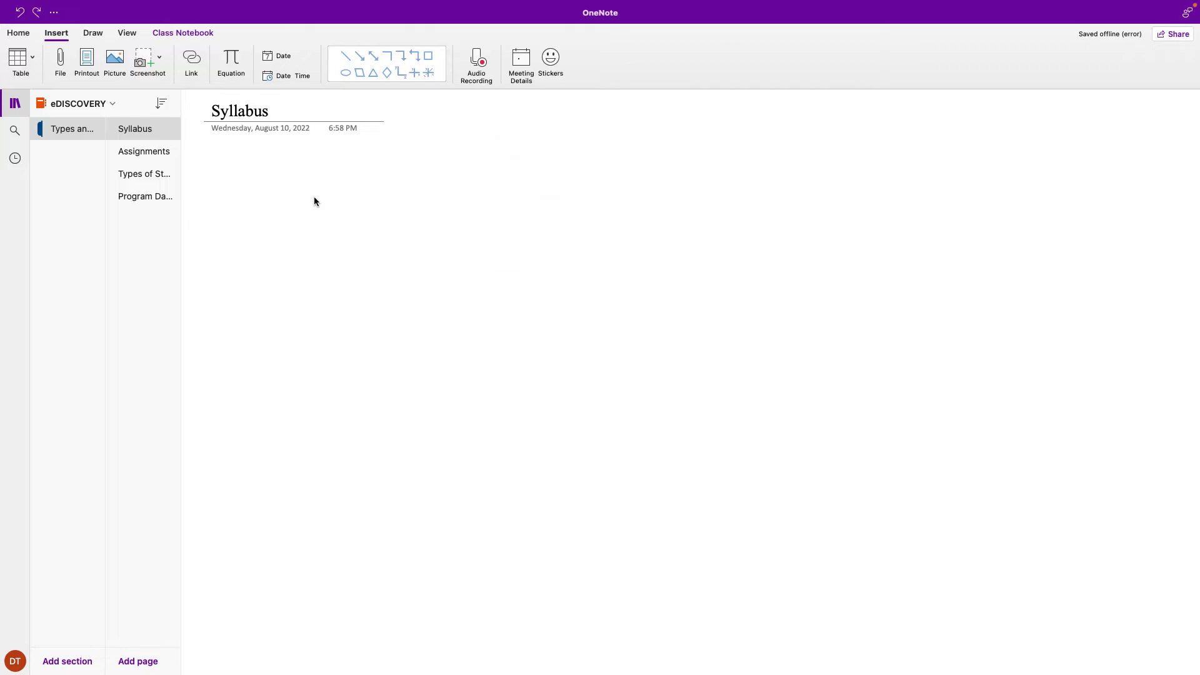
scroll(452, 419, "down", 2)
scroll(454, 423, "up", 10)
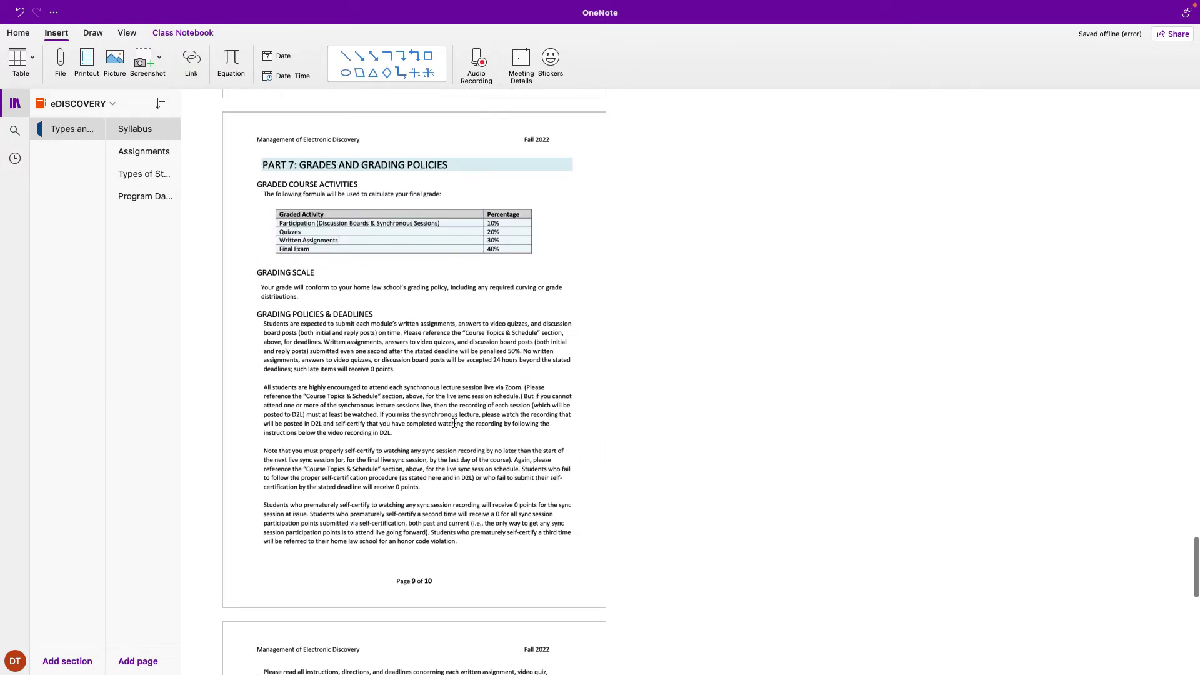
scroll(455, 423, "up", 20)
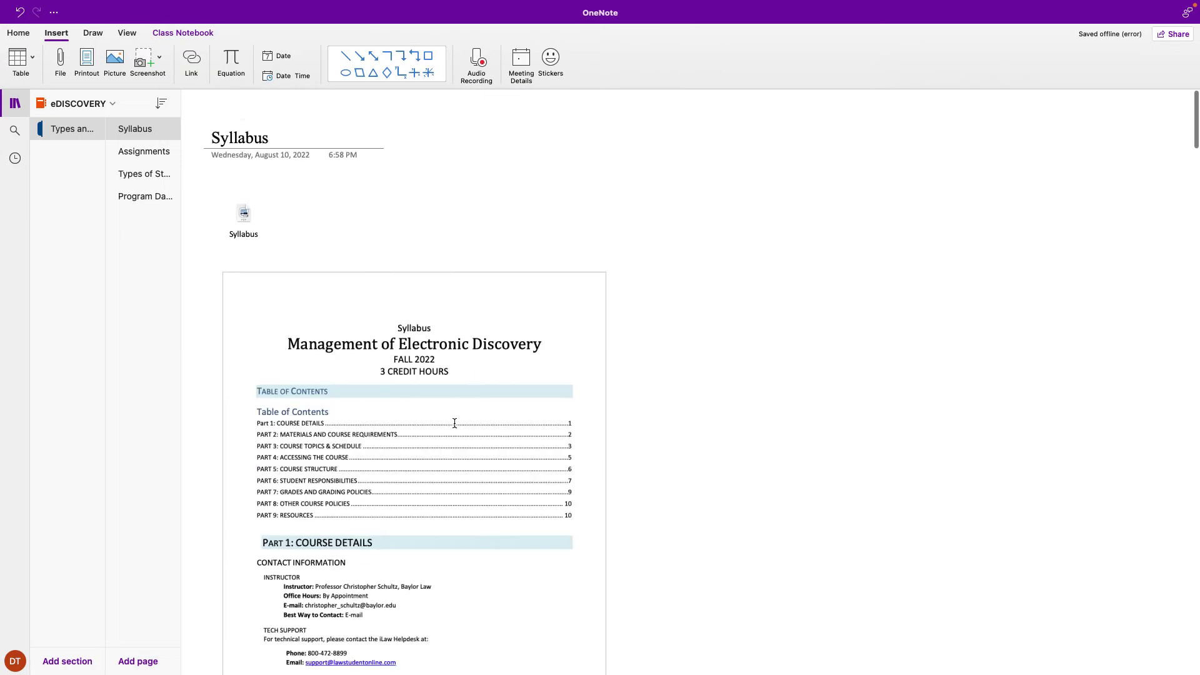
left_click(64, 109)
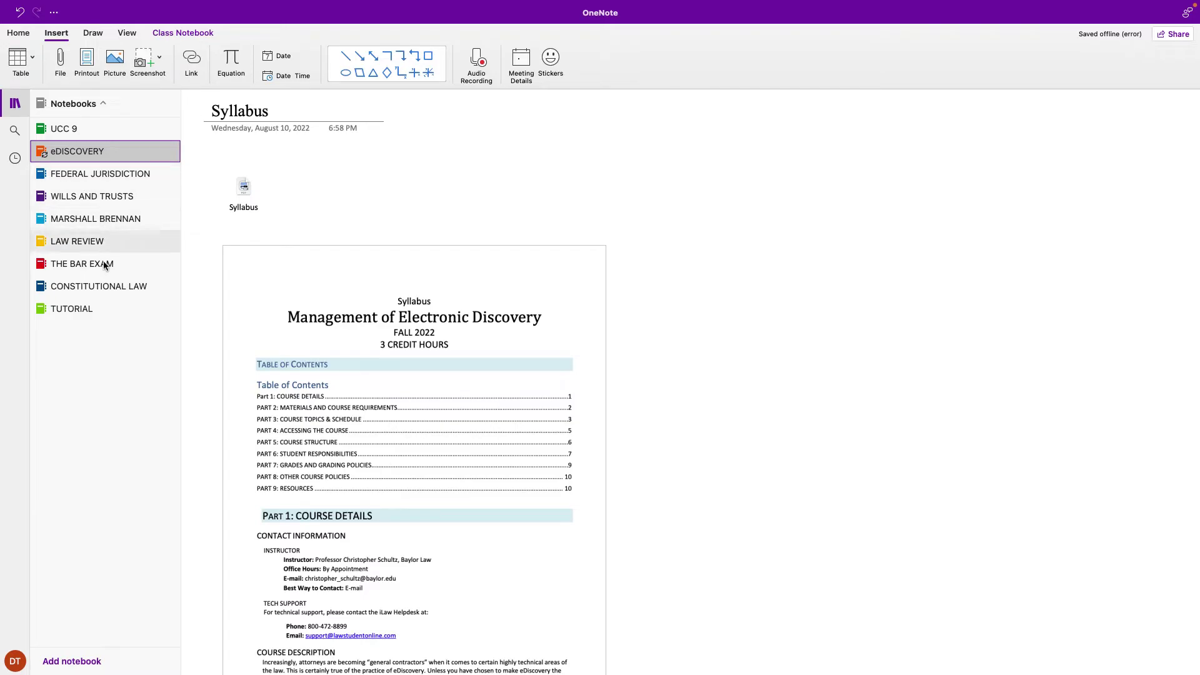
Switch to the CONSTITUTIONAL LAW notebook, then to FEDERAL JURISDICTION.
left_click(87, 286)
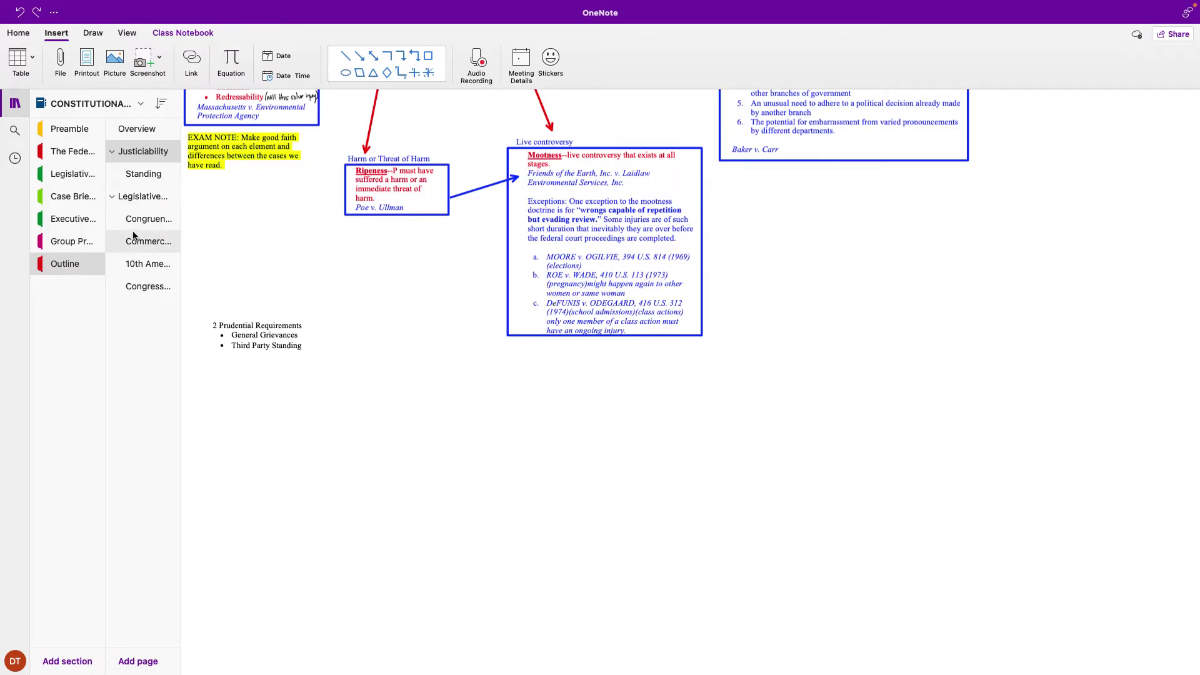
left_click(104, 106)
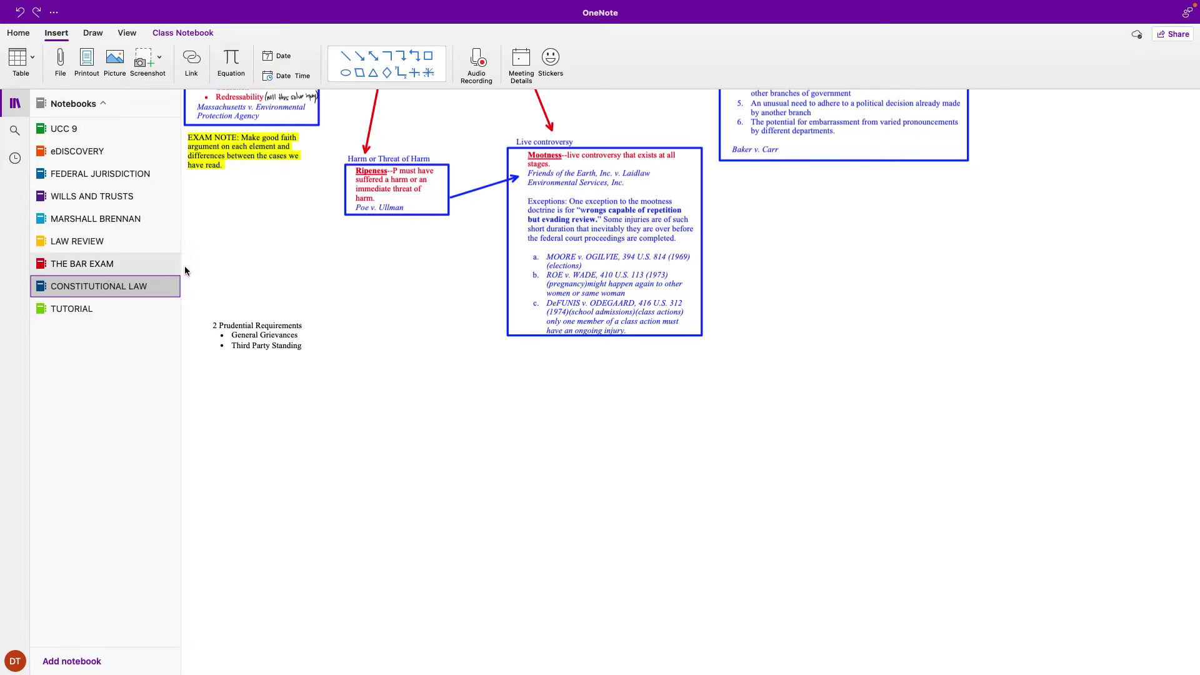
scroll(219, 268, "up", 5)
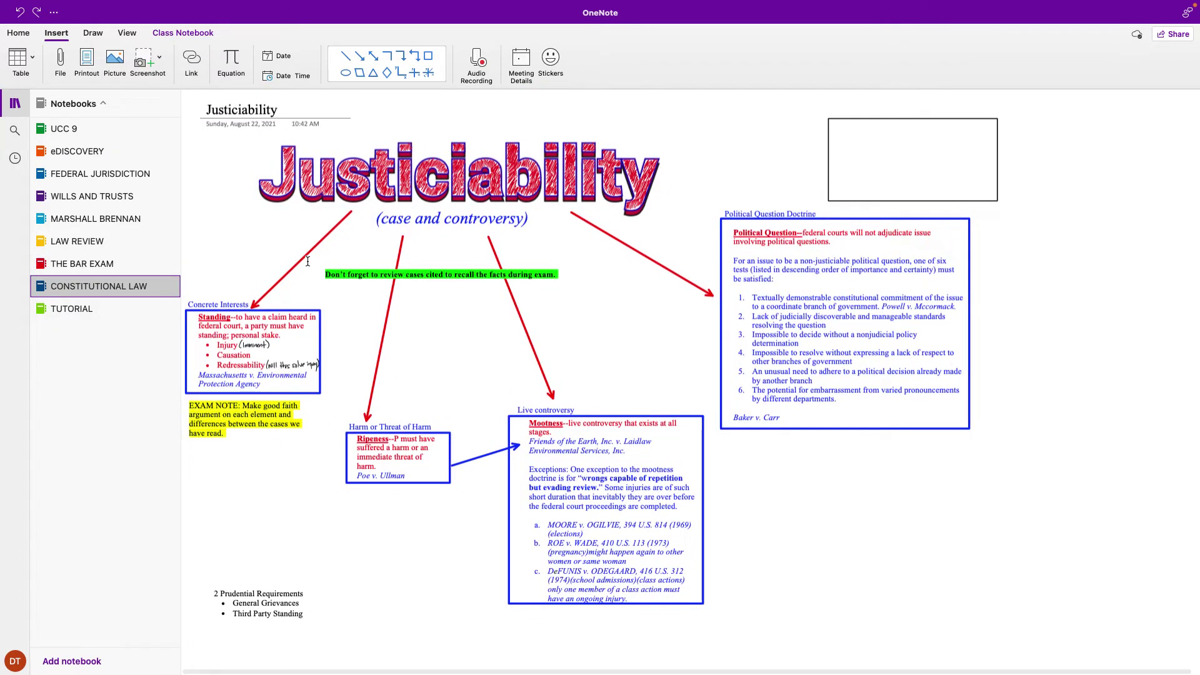
left_click(139, 175)
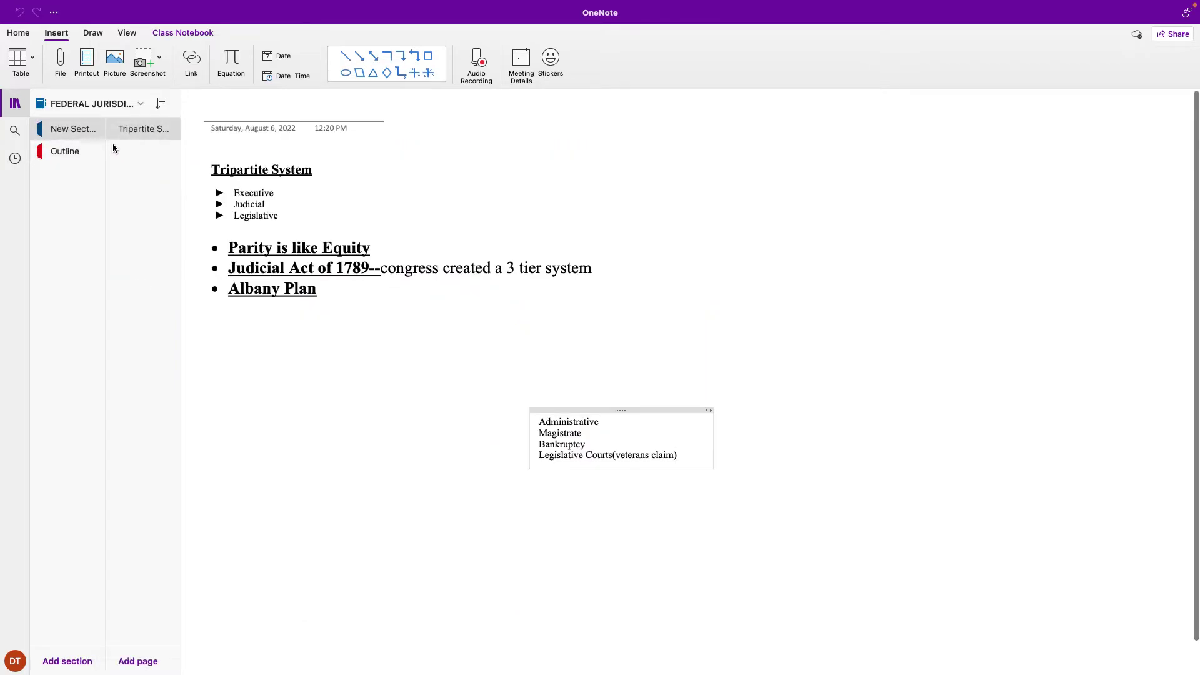
Close the CONSTITUTIONAL LAW notebook from its right-click menu in the notebooks list.
left_click(81, 106)
right_click(133, 383)
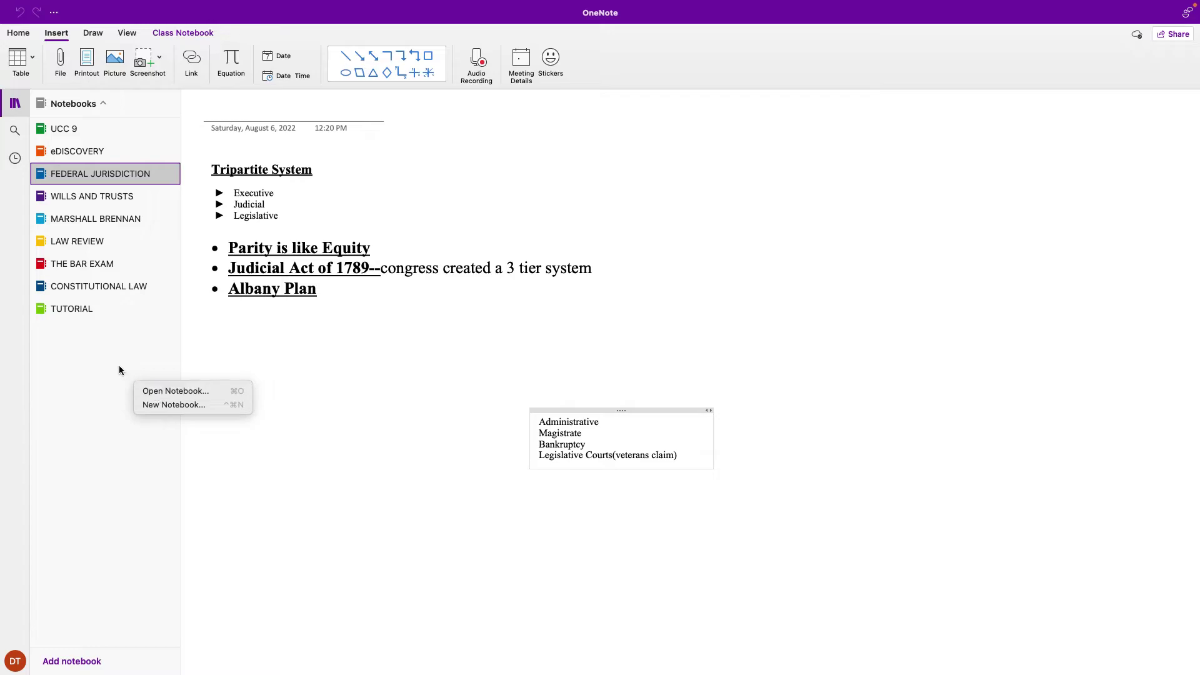
left_click(113, 350)
left_click(124, 287)
right_click(125, 288)
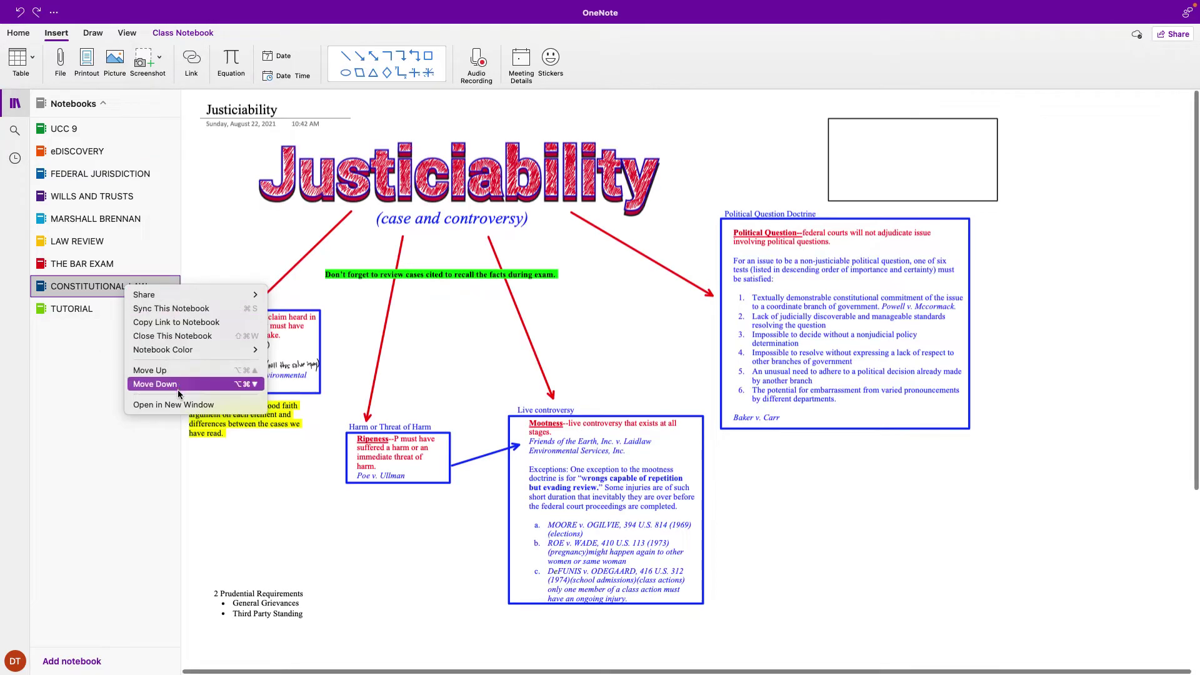
left_click(160, 337)
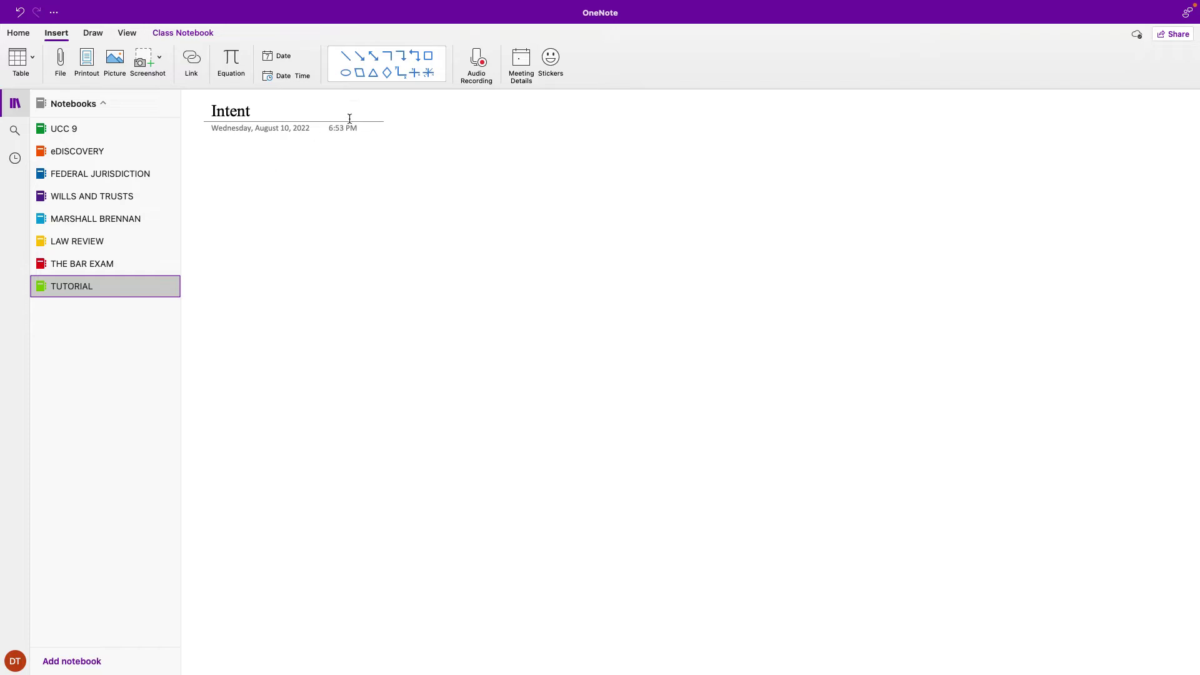
Draw large red freehand loops with the 0.5 mm pen across the Intent page.
left_click(91, 34)
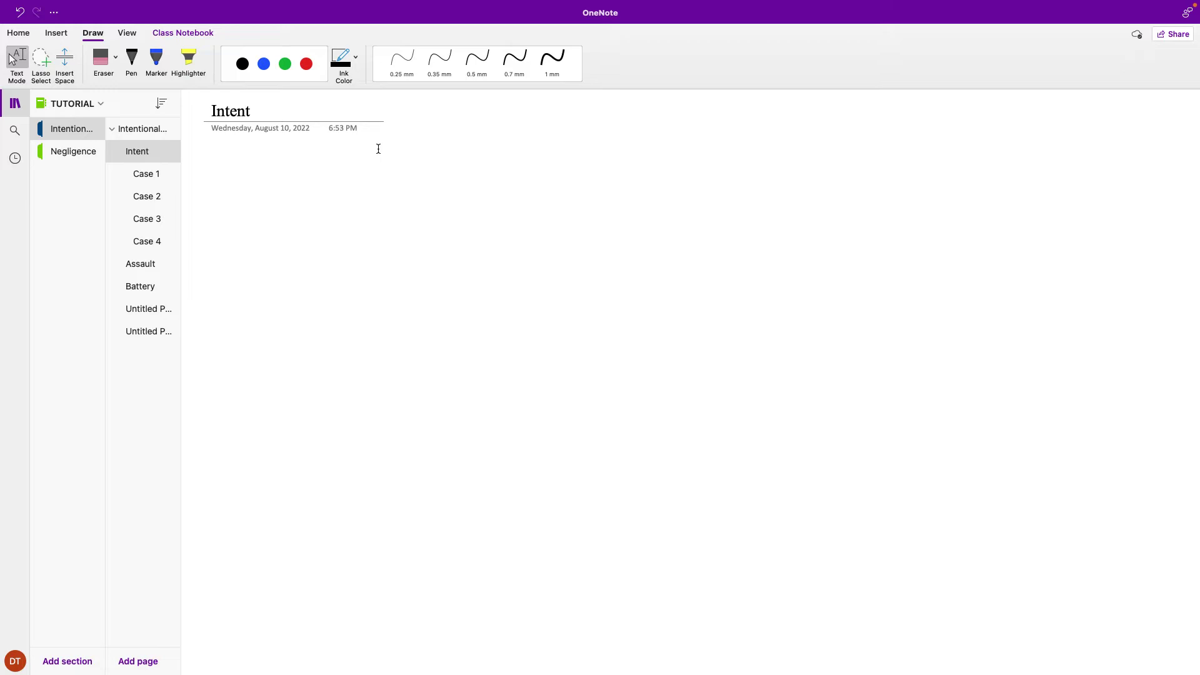
left_click(309, 69)
mouse_move(336, 275)
left_mouse_down()
mouse_move(349, 162)
mouse_move(302, 316)
mouse_move(437, 383)
mouse_move(506, 394)
mouse_move(549, 340)
mouse_move(541, 259)
mouse_move(306, 188)
mouse_move(303, 247)
left_mouse_up()
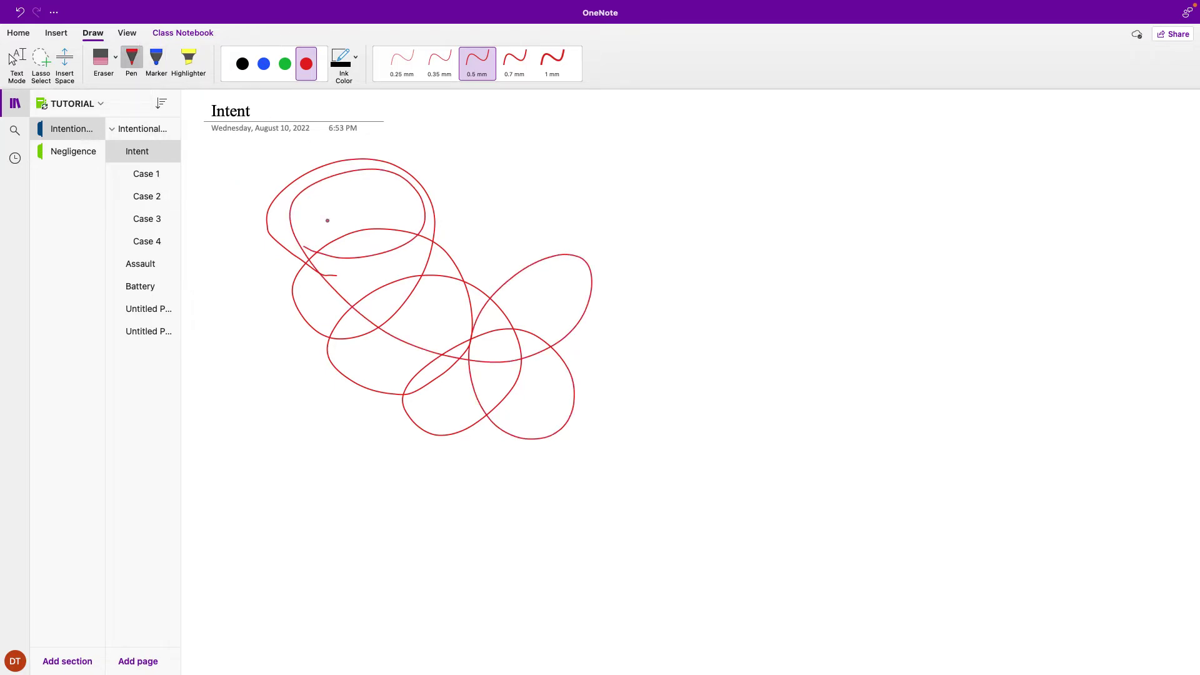
Use Open Notebook to find CIVIL PROCEDURE in Documents and open it.
left_click(129, 35)
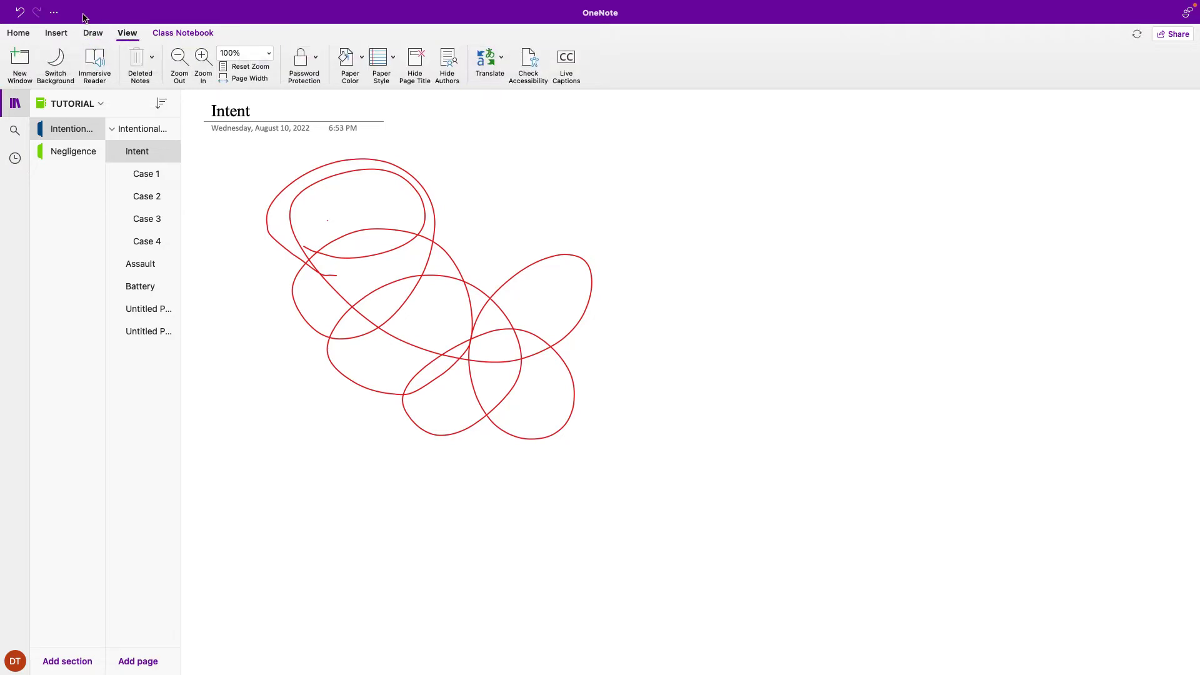
left_click(80, 114)
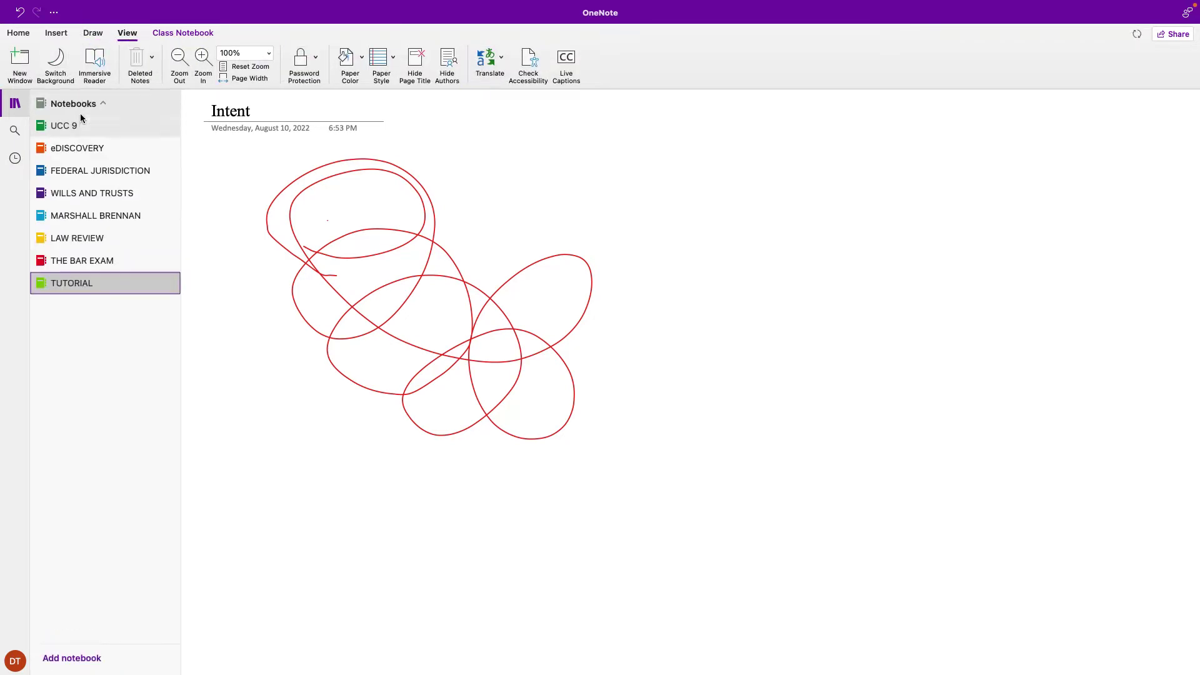
right_click(94, 404)
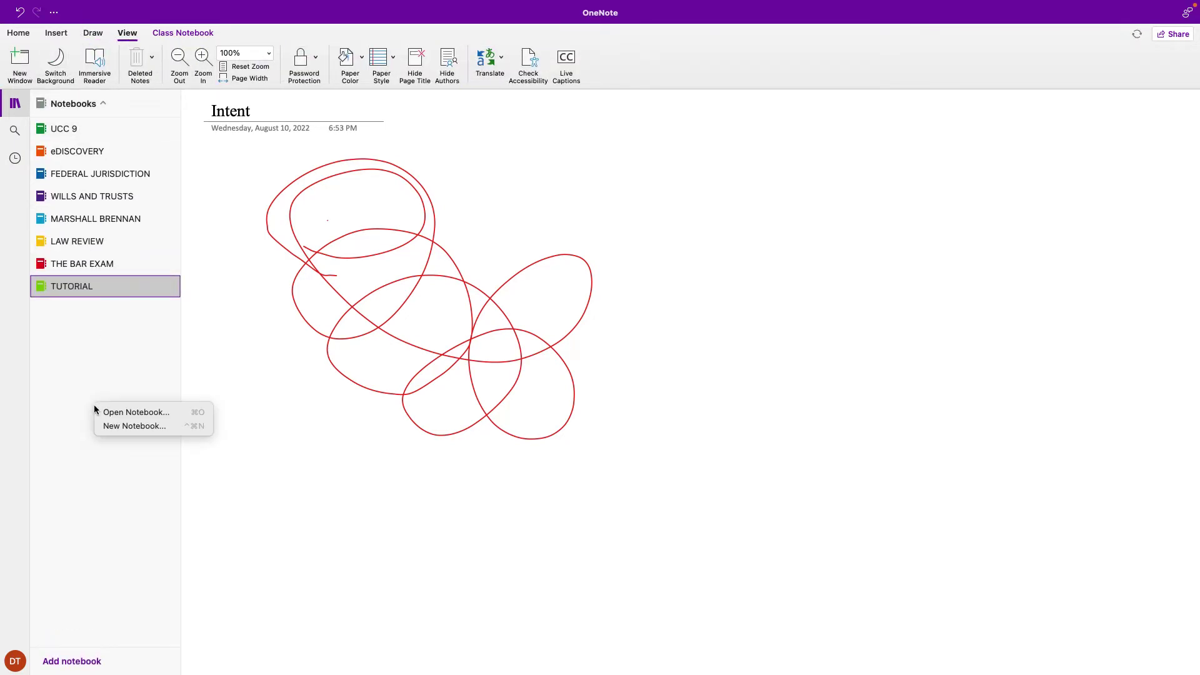
left_click(127, 413)
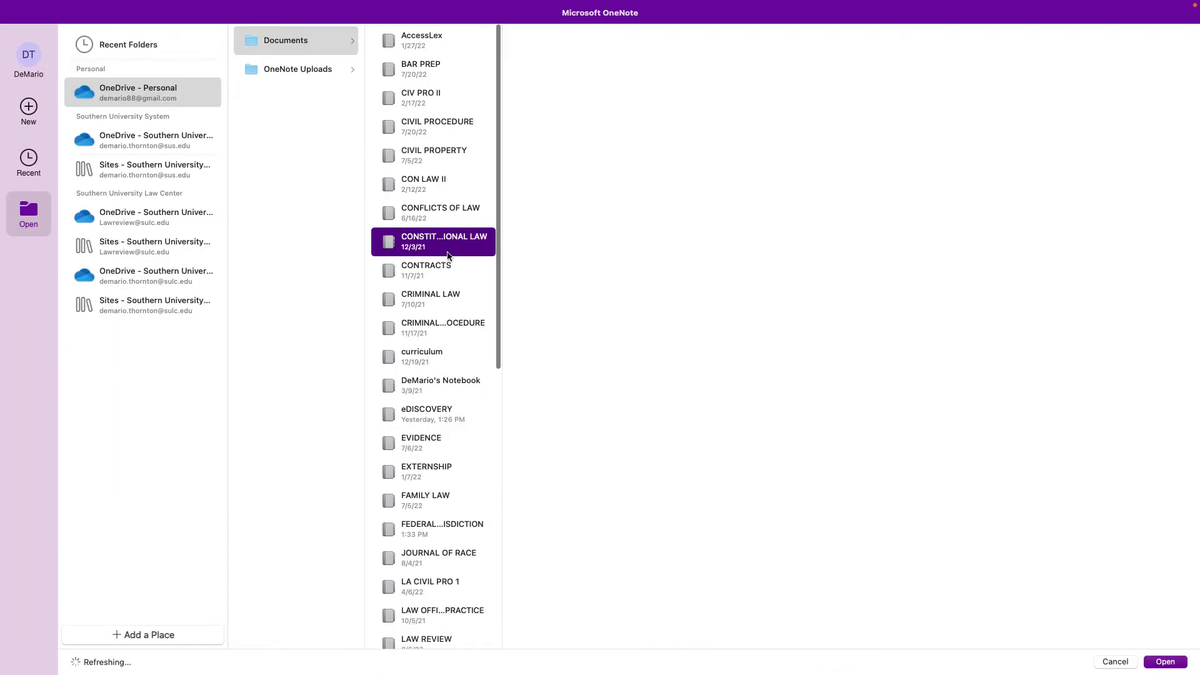
scroll(448, 179, "down", 1)
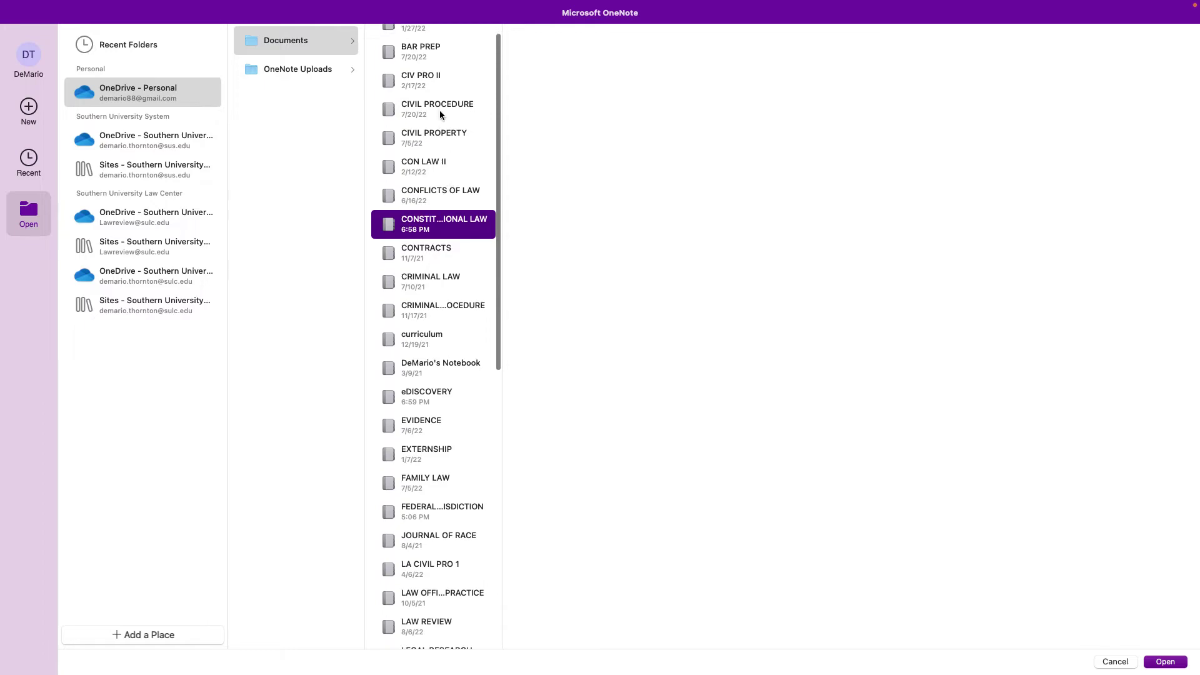
scroll(440, 102, "up", 1)
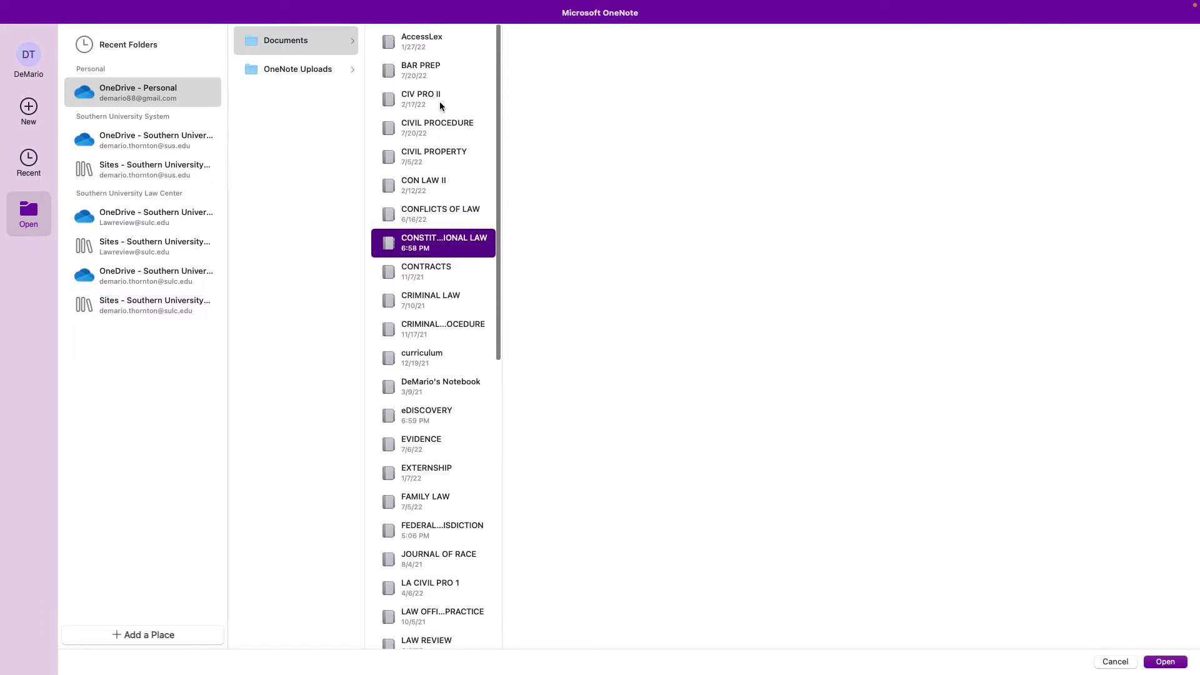
left_click(438, 122)
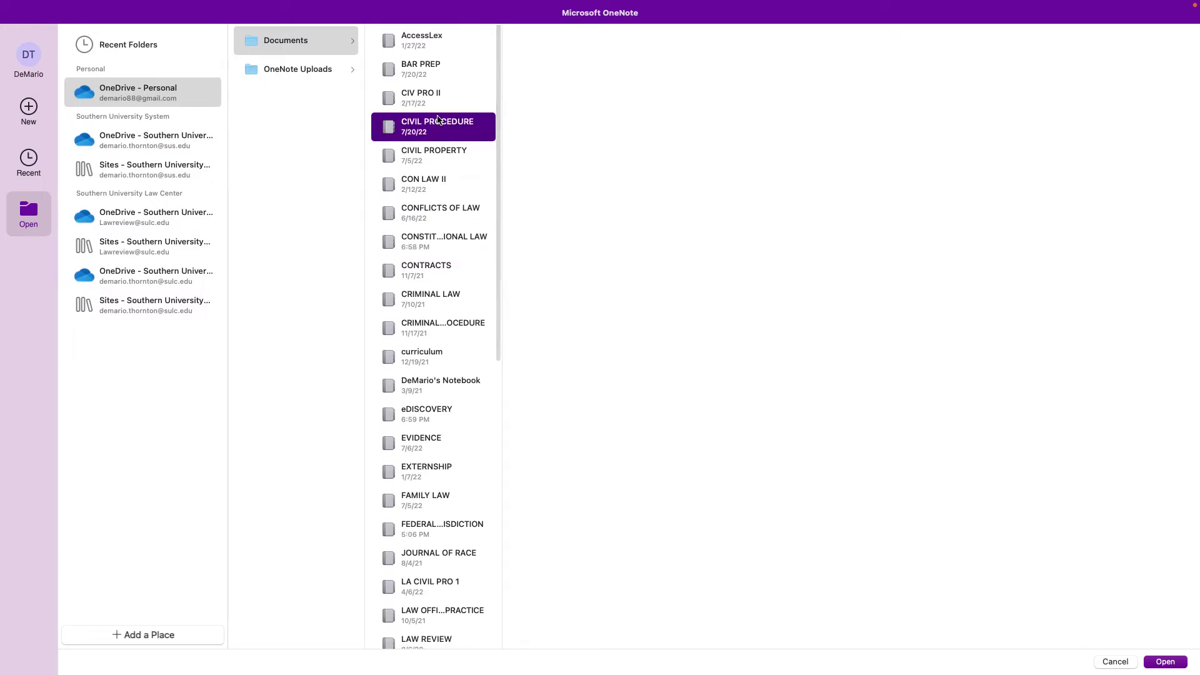
left_click(438, 121)
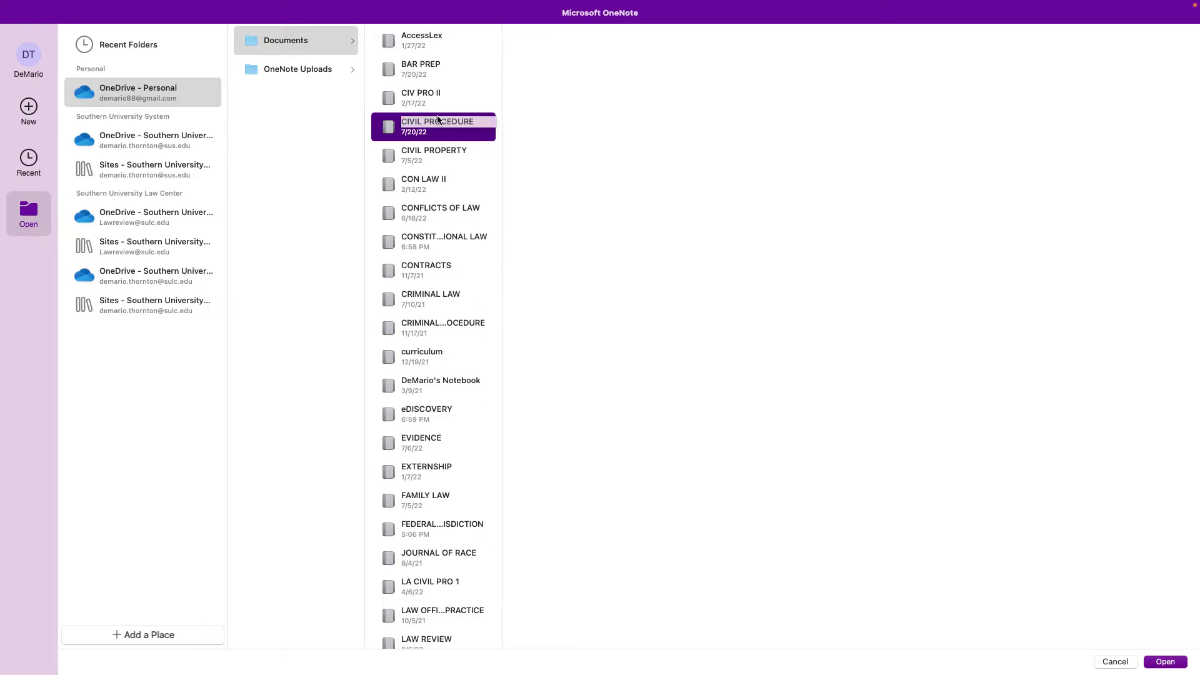
scroll(418, 200, "down", 3)
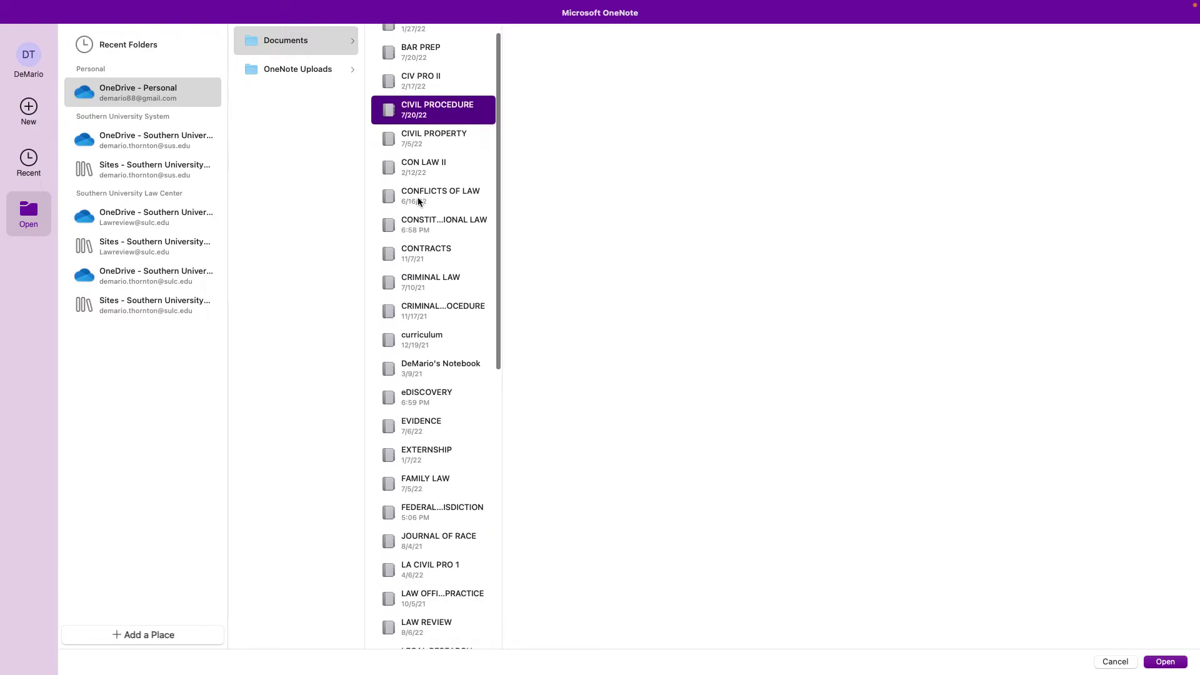
scroll(418, 201, "up", 3)
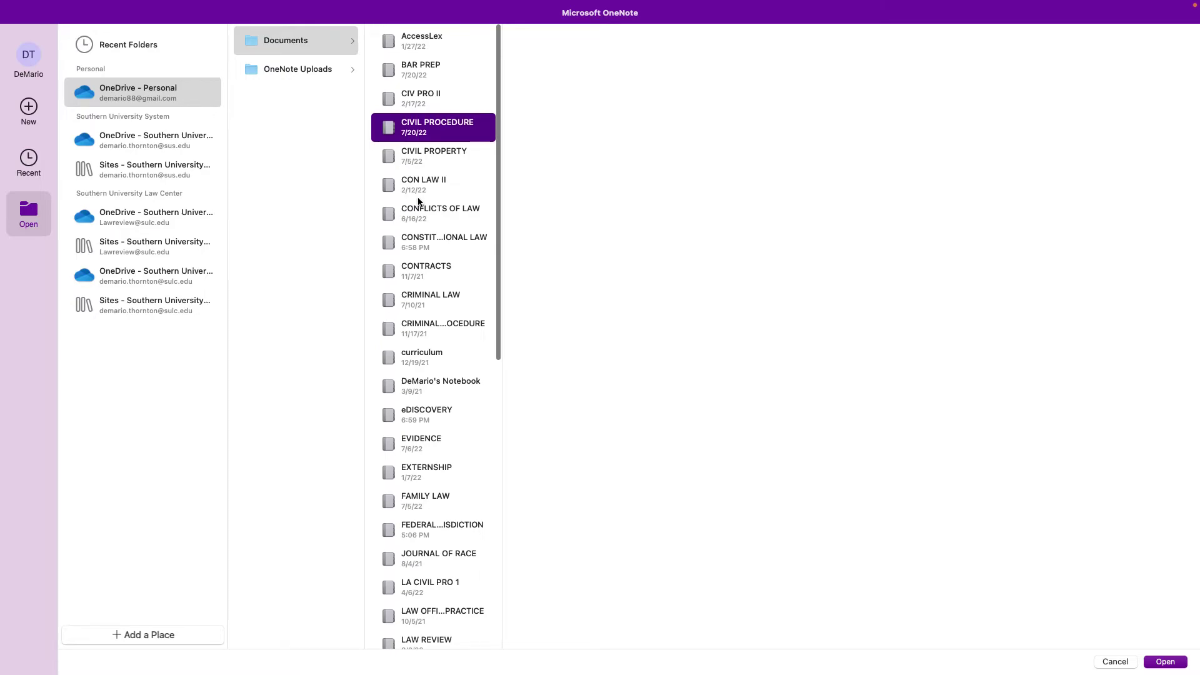
double_click(386, 129)
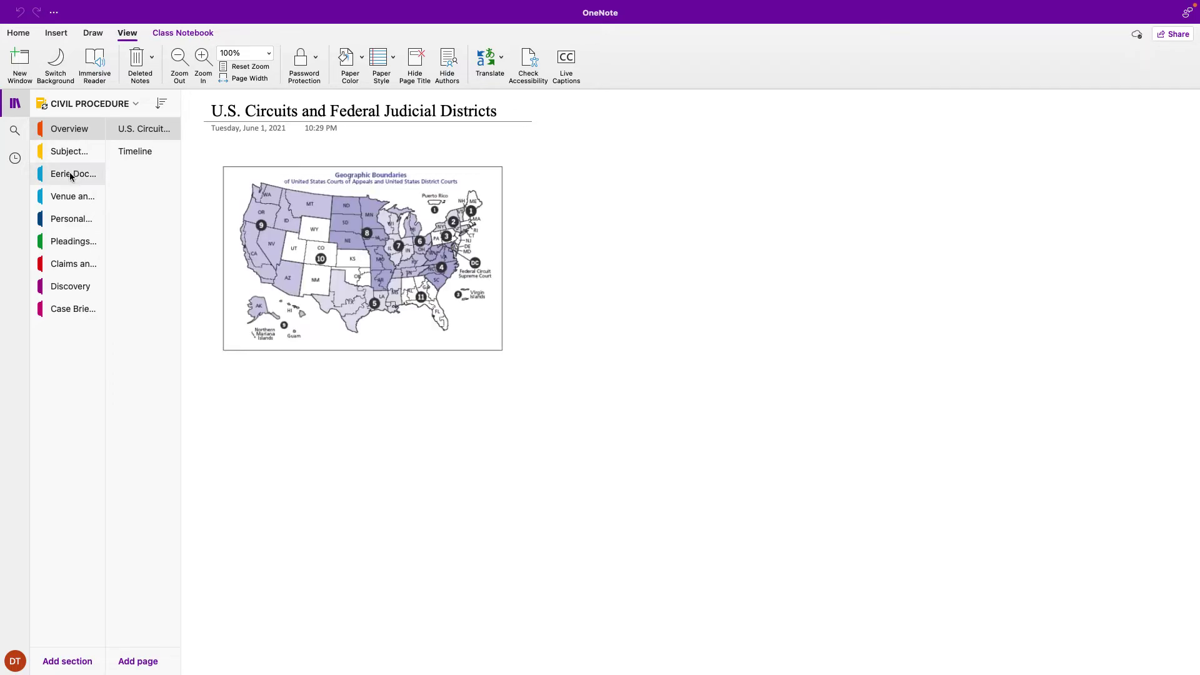
Open the Subject section and scroll through the Diversity Jurisdiction page.
left_click(65, 153)
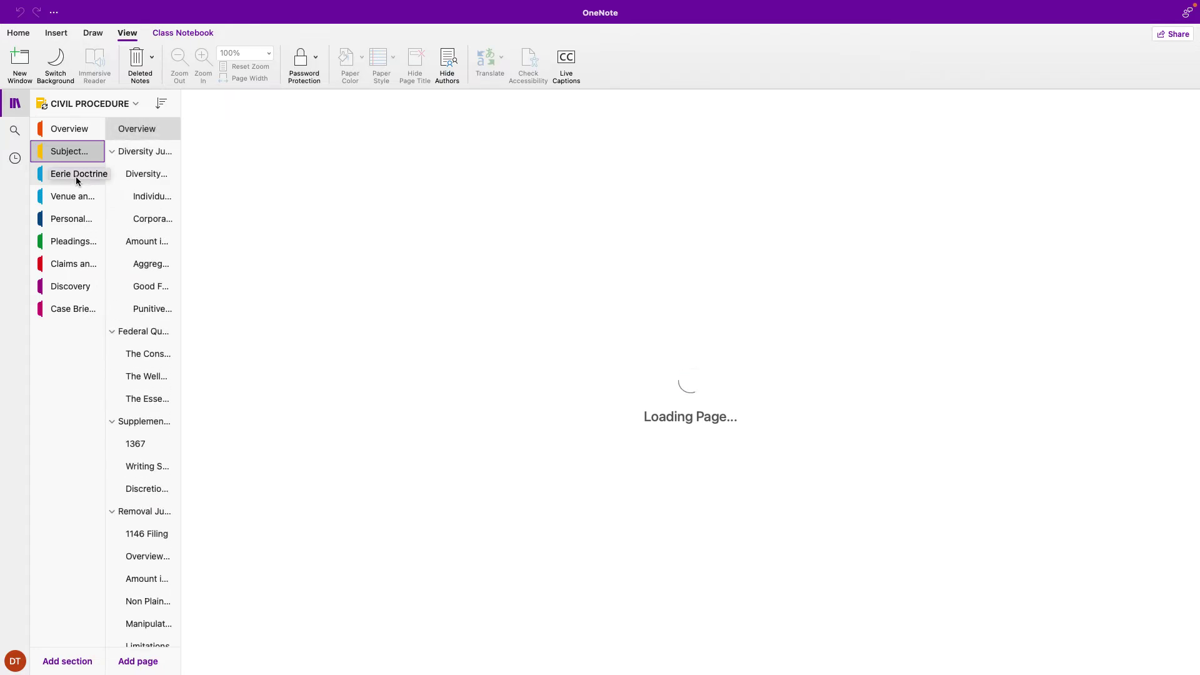
left_click(142, 154)
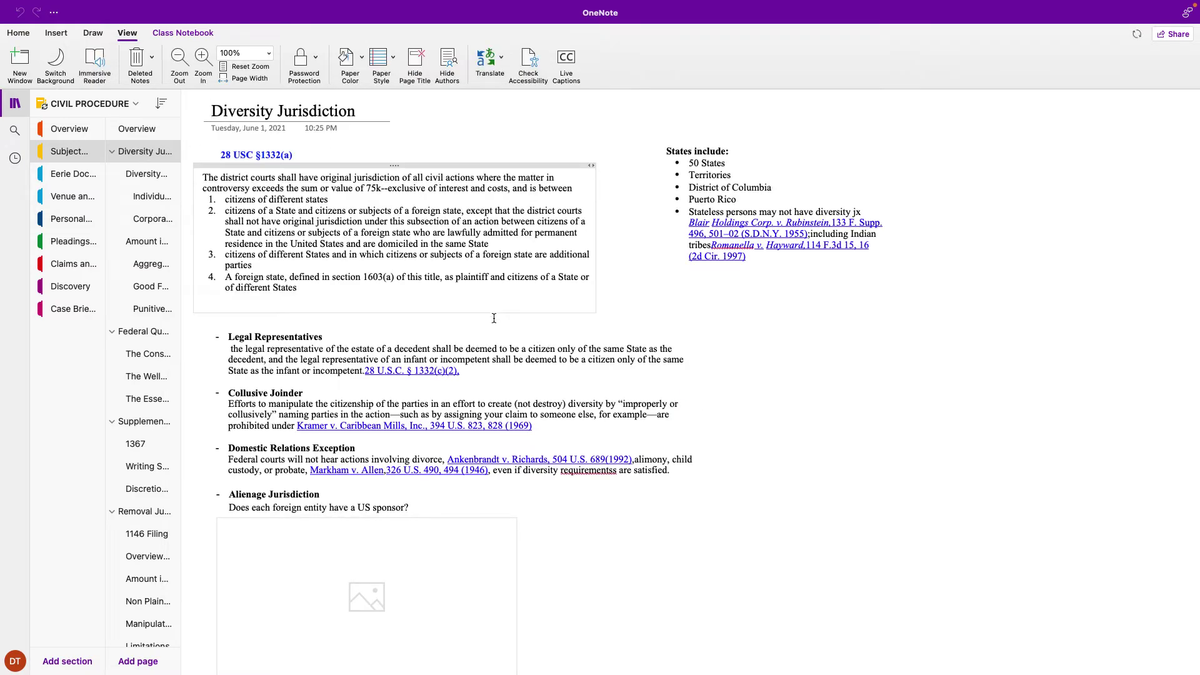
scroll(492, 323, "down", 3)
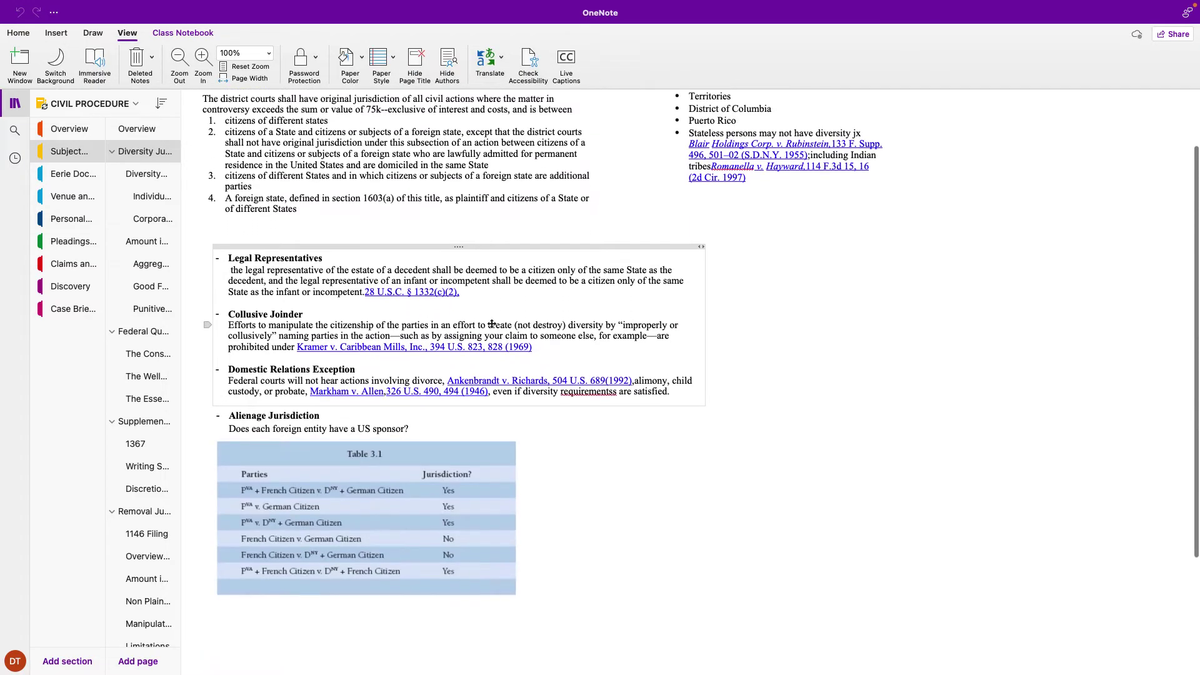
scroll(491, 324, "up", 3)
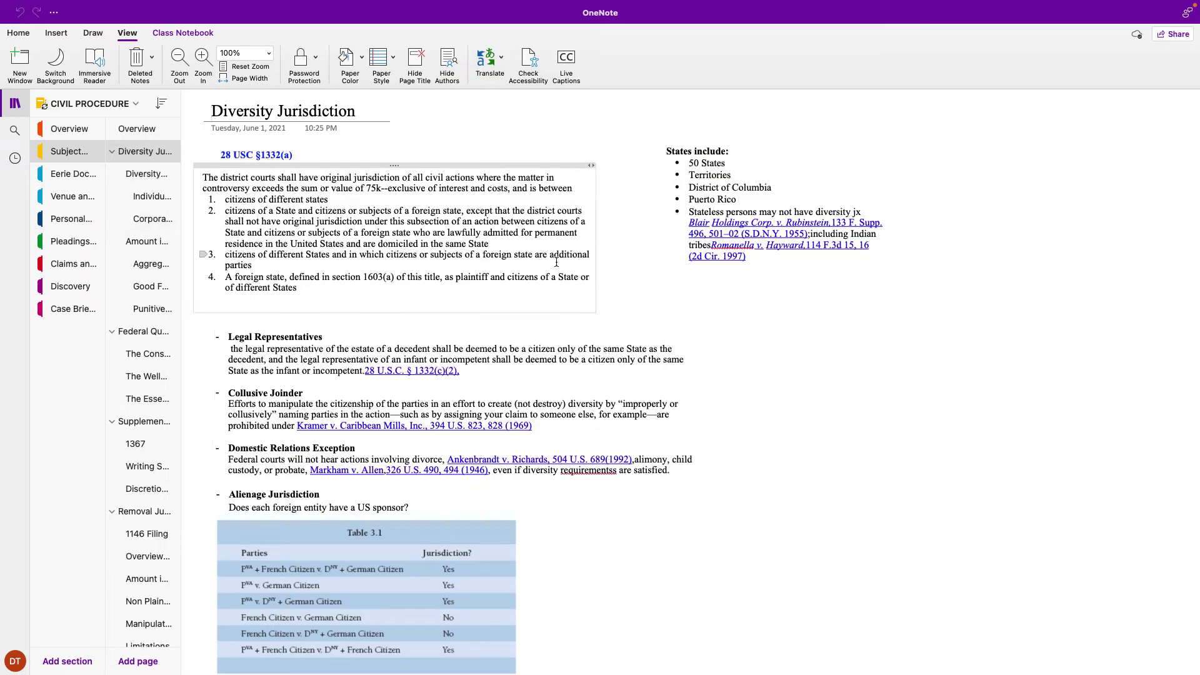
scroll(556, 263, "down", 5)
scroll(556, 262, "up", 5)
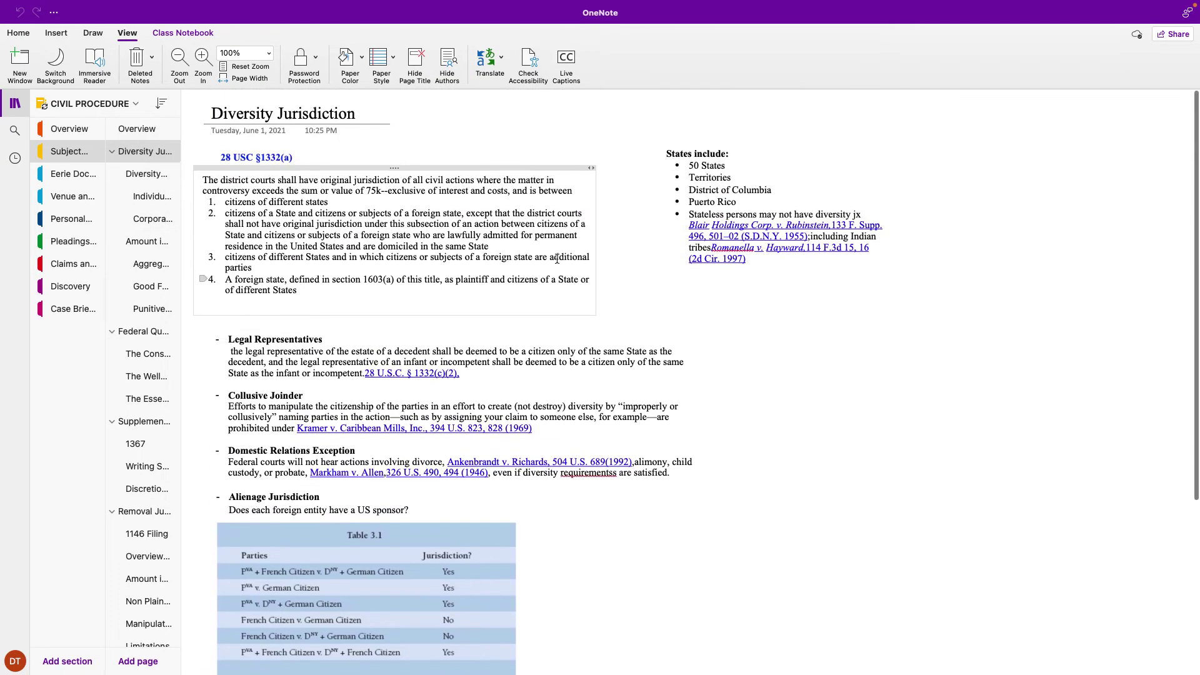
View the Diversity of Citizenship, Individuals and Federal Question pages, selecting the comic image.
left_click(148, 174)
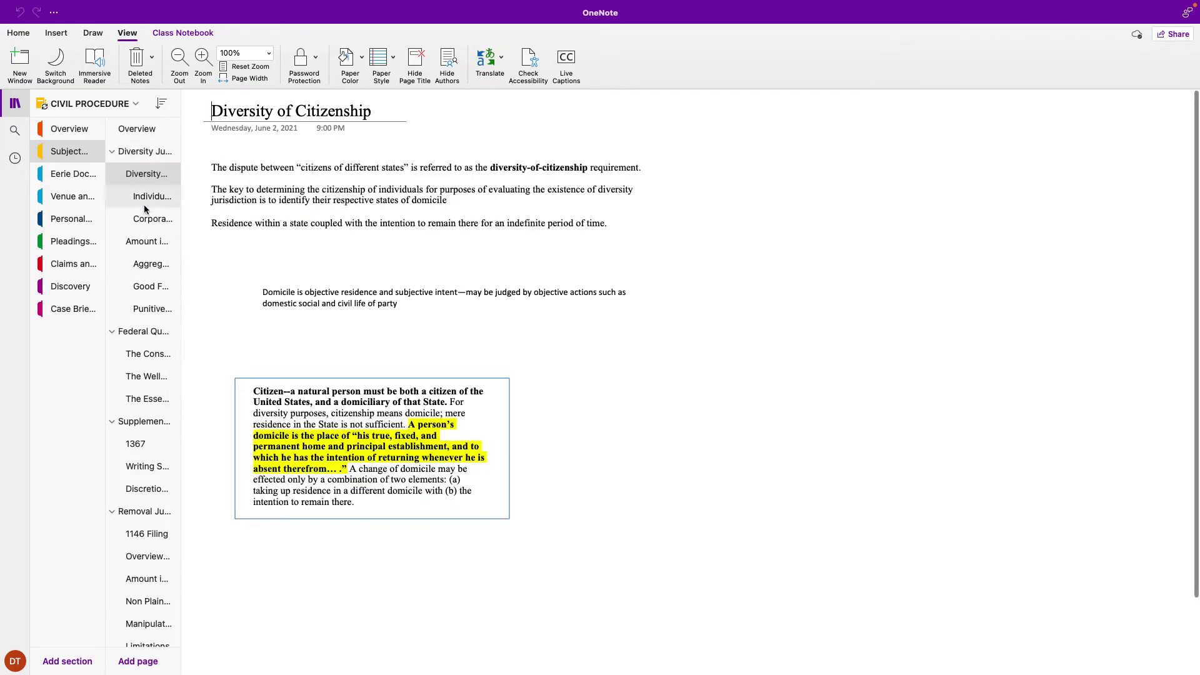
left_click(148, 196)
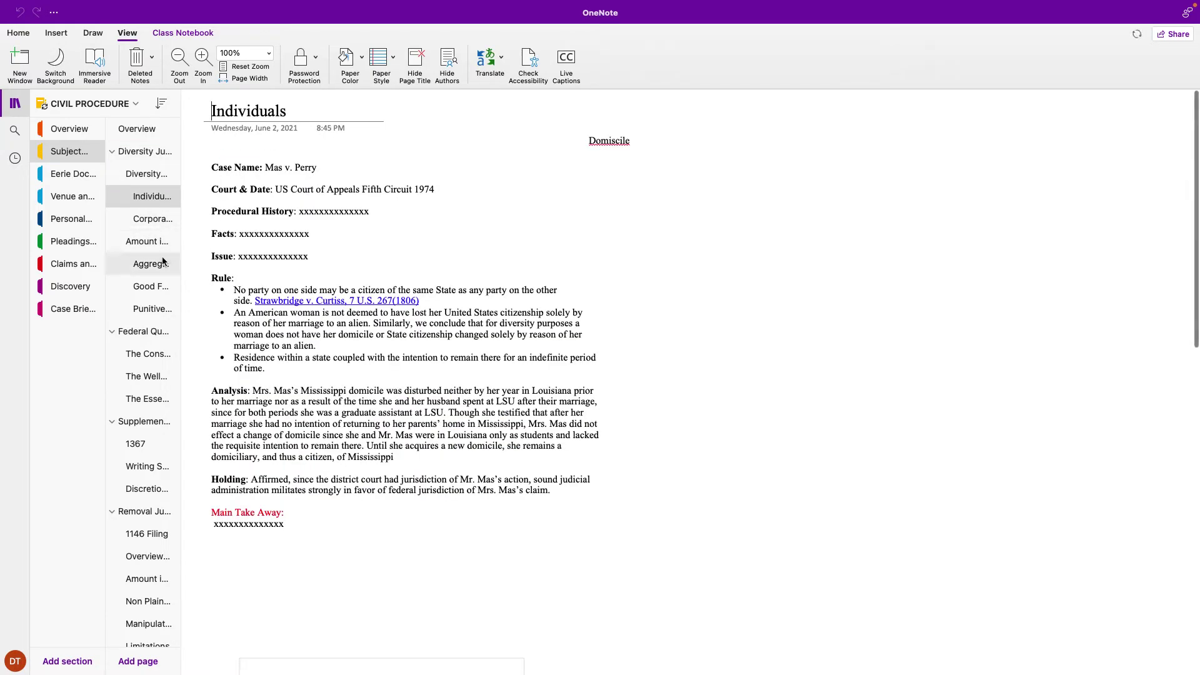
left_click(145, 339)
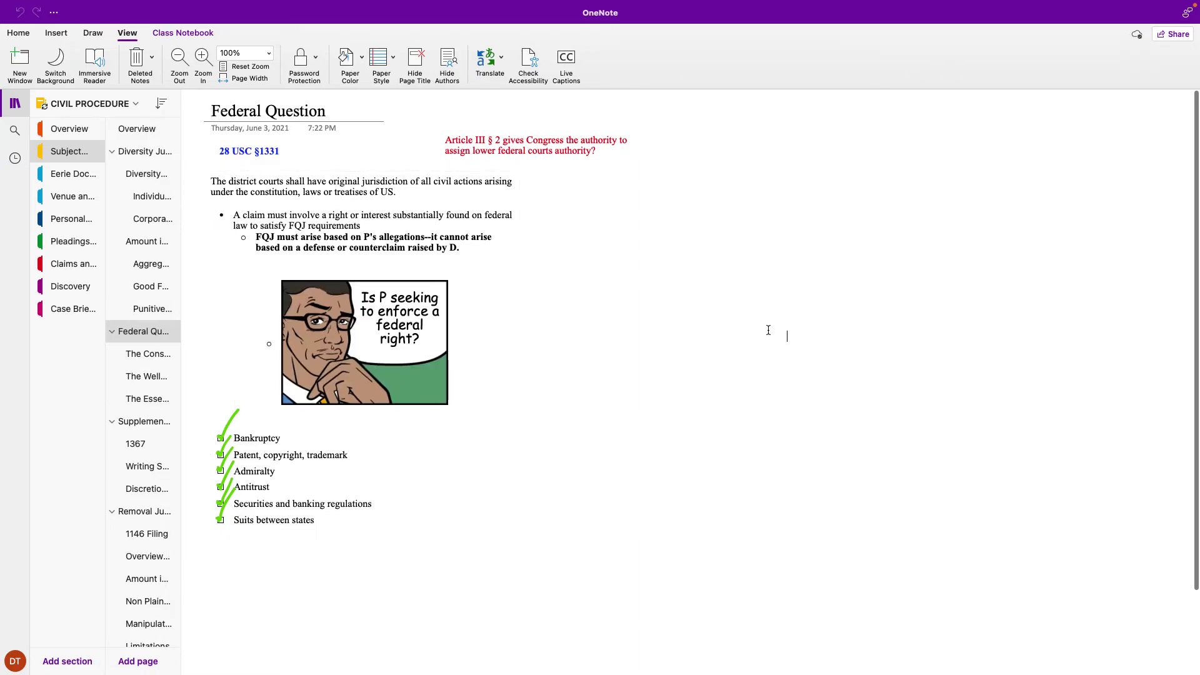
left_click(410, 372)
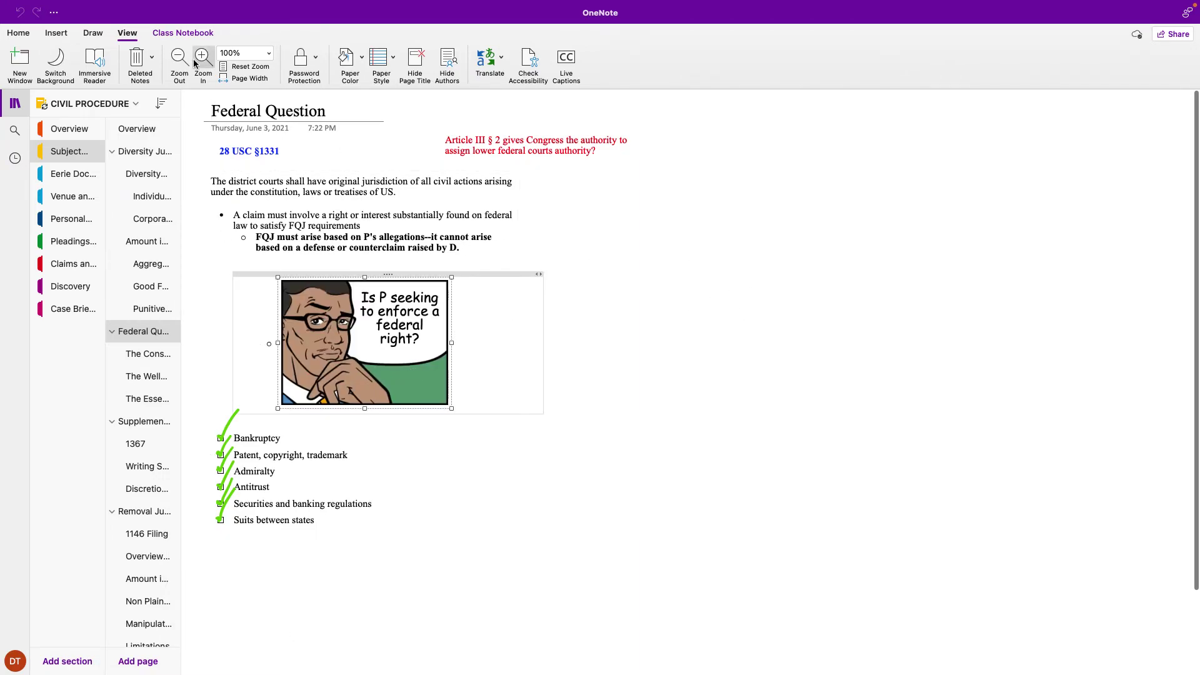
left_click(96, 36)
Pick the Oh Yeah sticker from the Office Drama sticker pack.
left_click(55, 37)
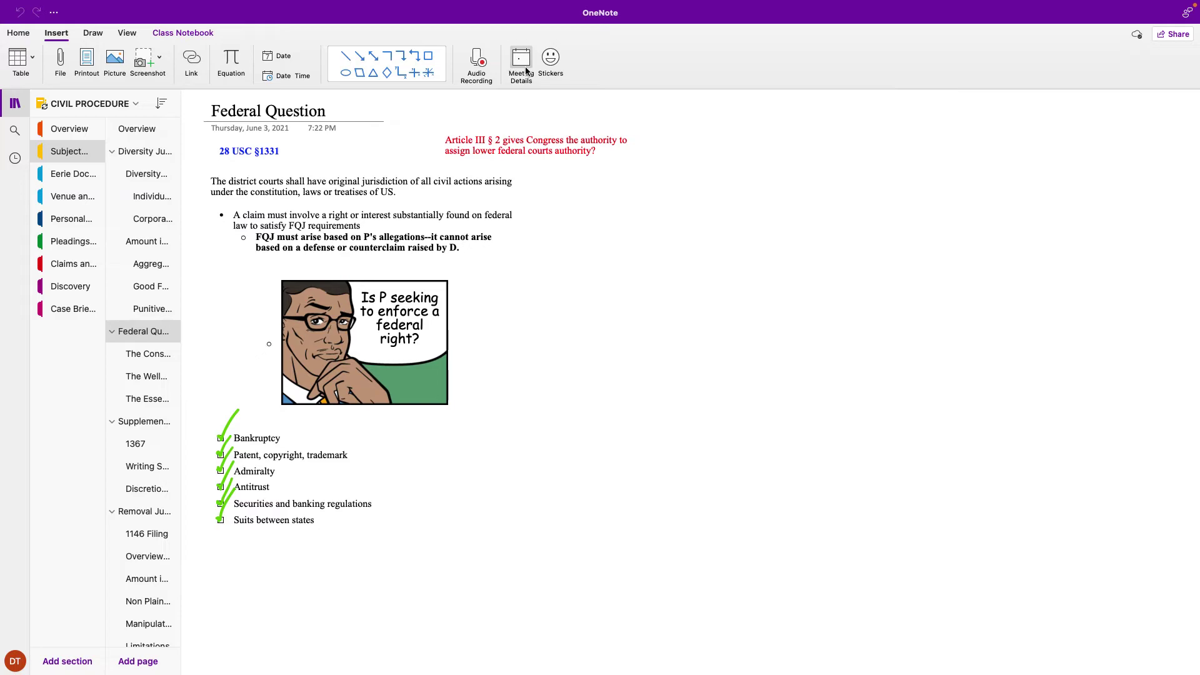
left_click(550, 63)
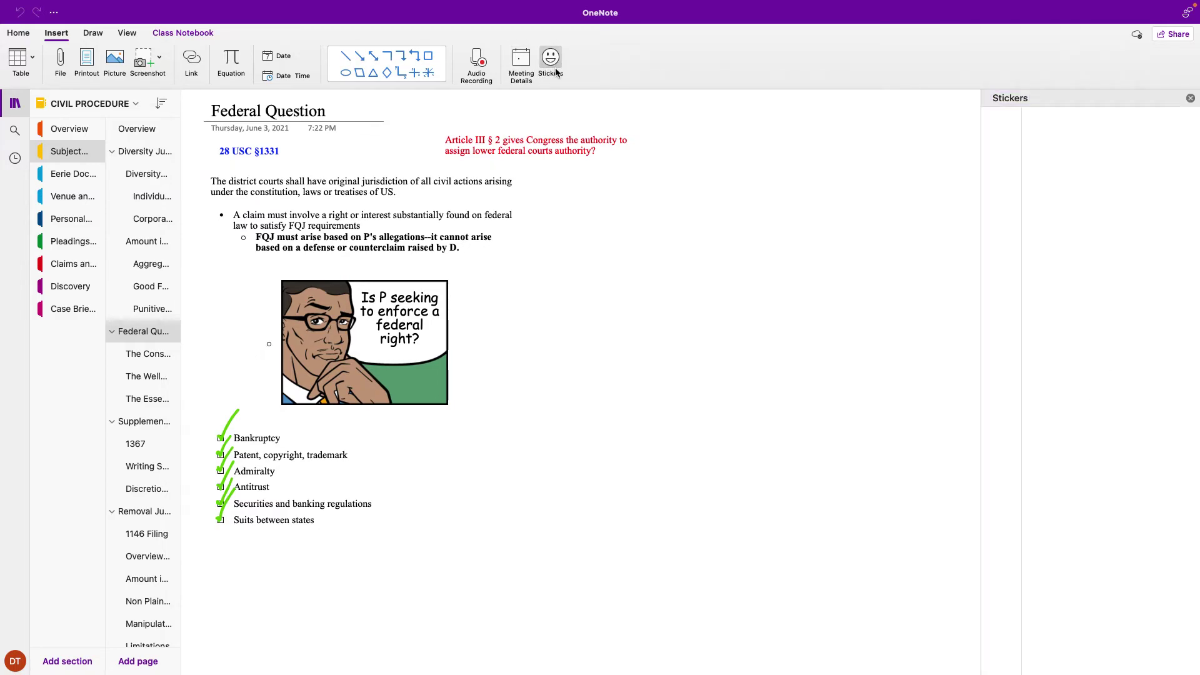
scroll(1014, 470, "down", 10)
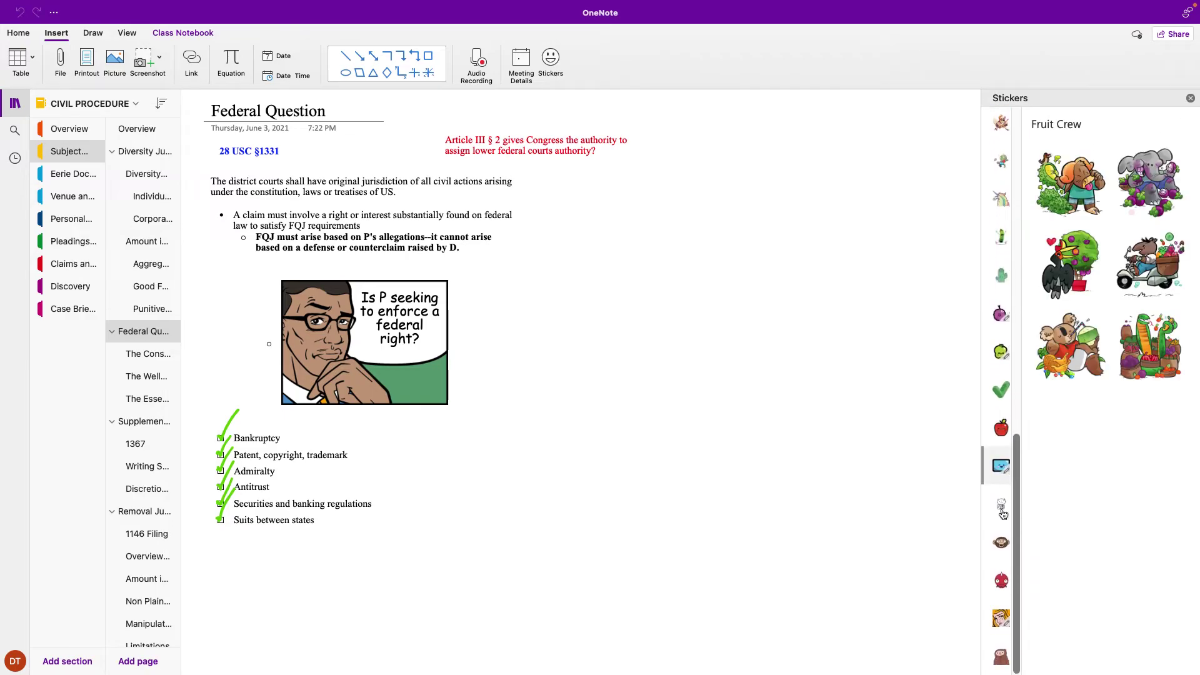
left_click(1001, 618)
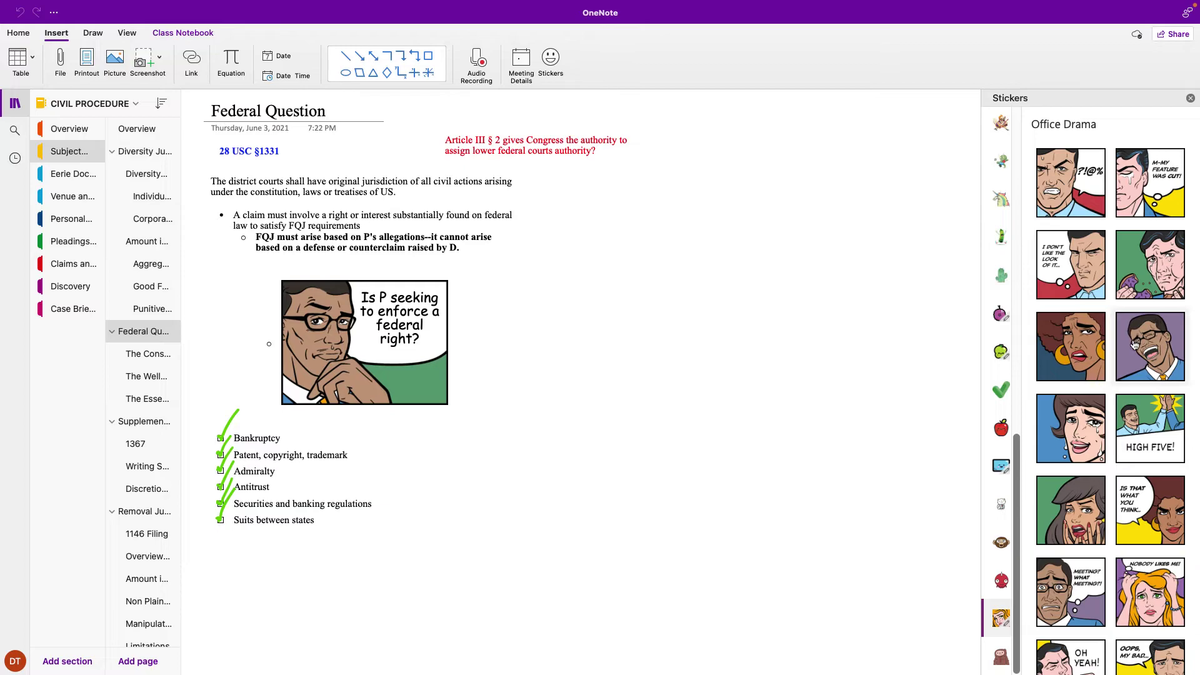
scroll(1075, 450, "down", 3)
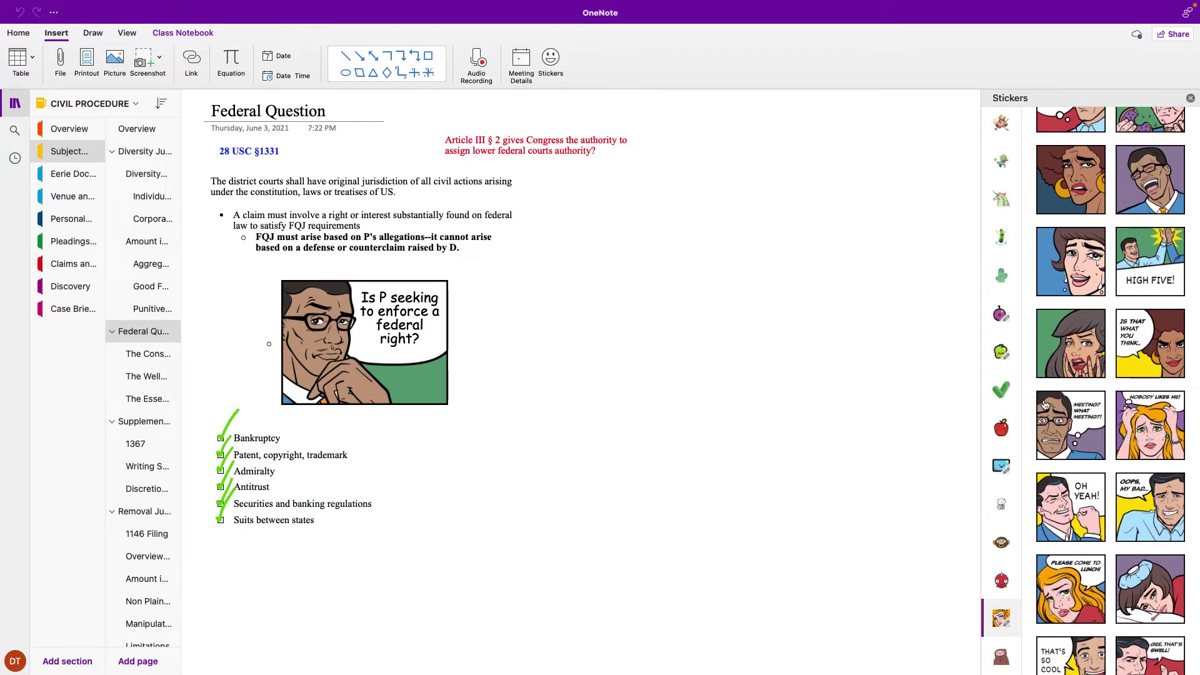
left_click(1072, 512)
Caption the sticker "Make something", place it on the page, then undo it.
key("super+a")
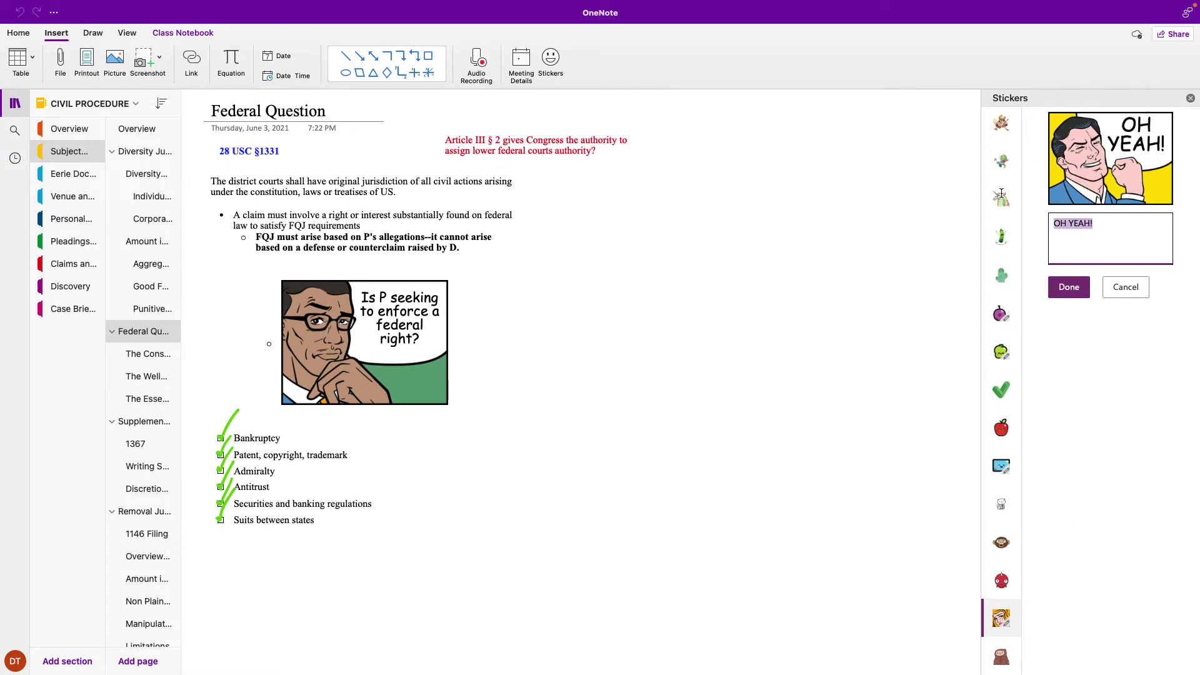
type("Make s")
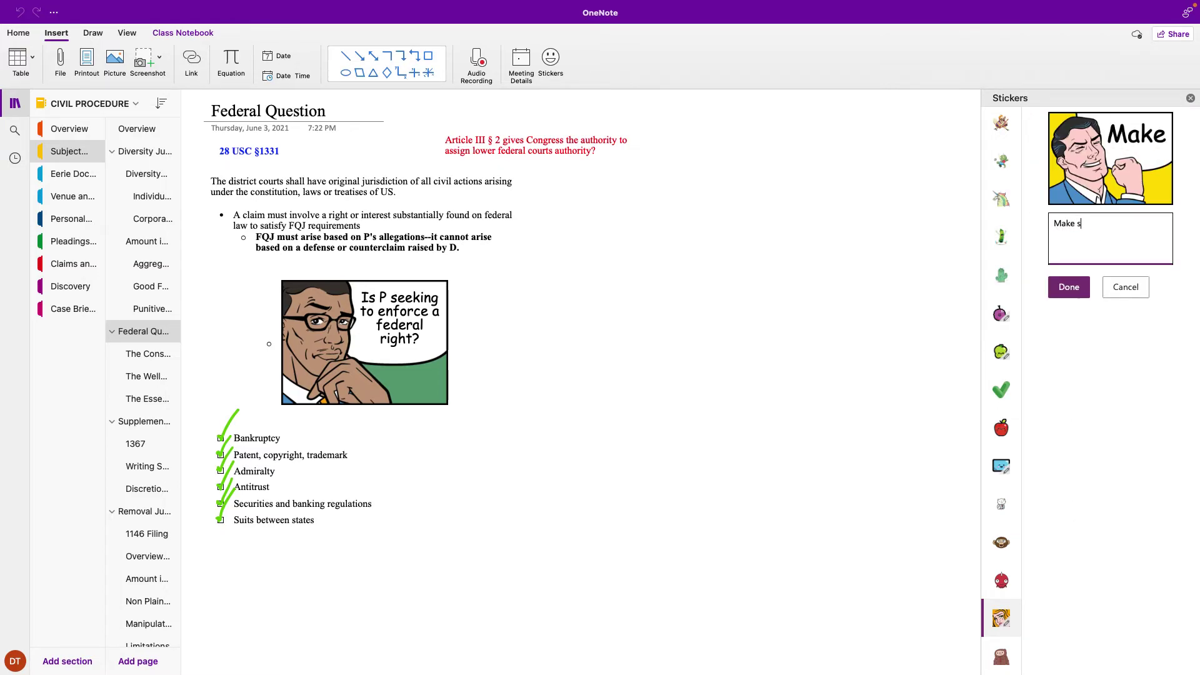
type("omething")
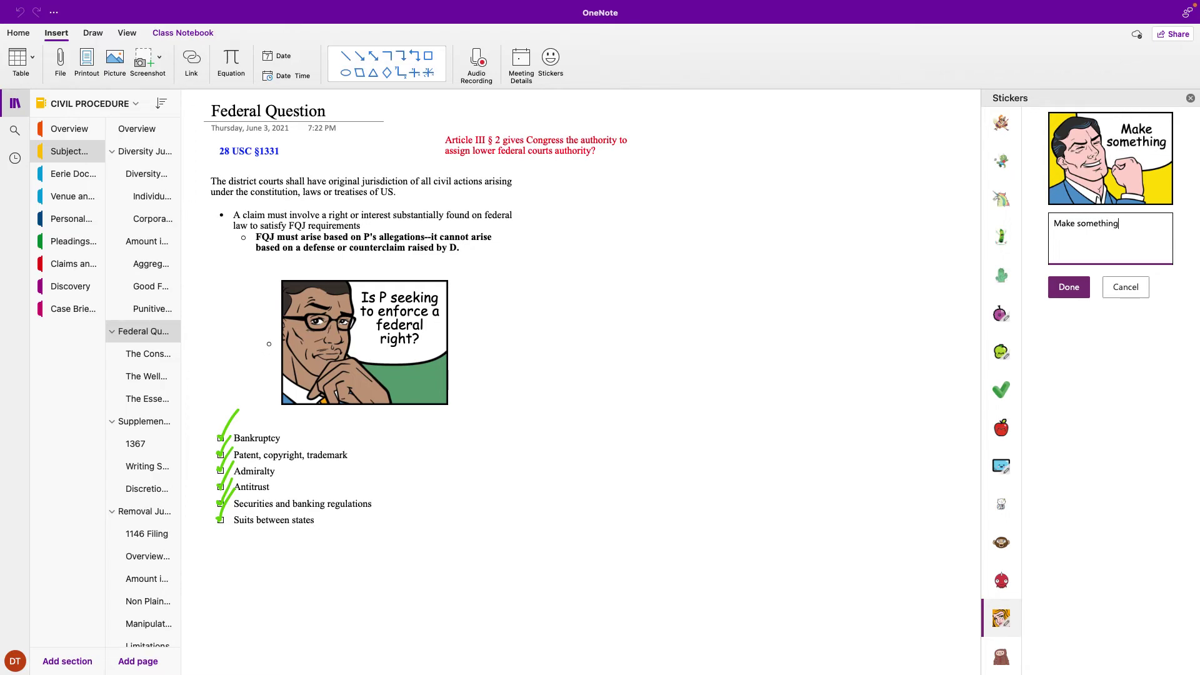
left_click(1068, 288)
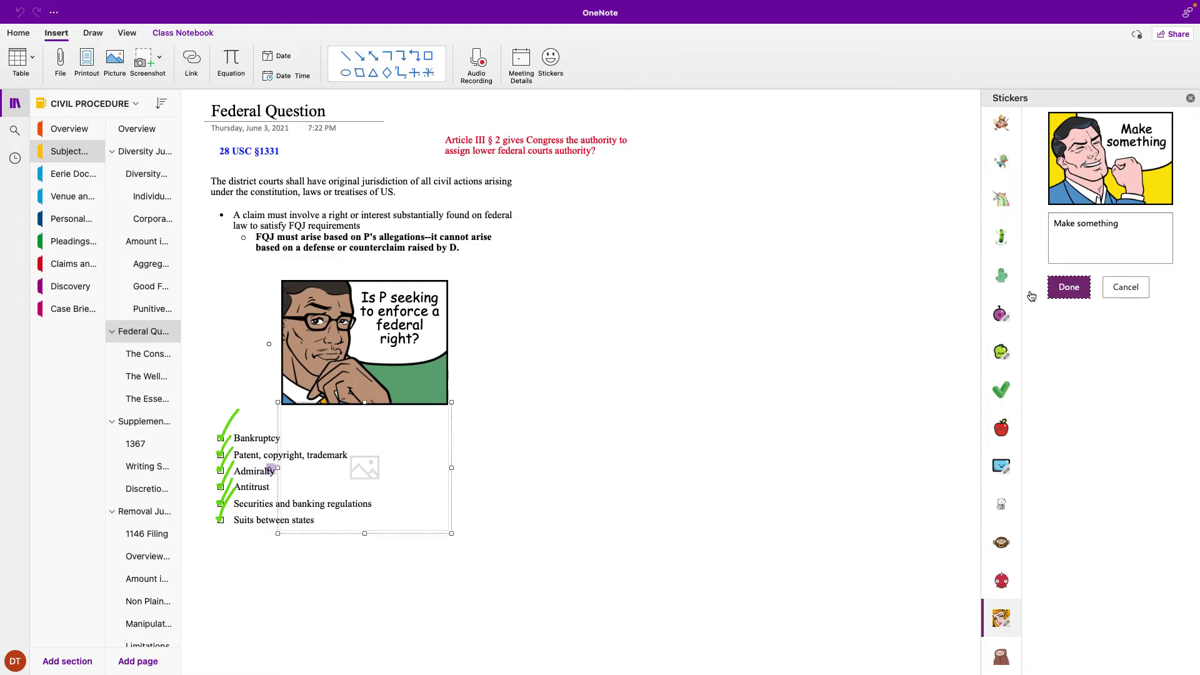
left_click(269, 469)
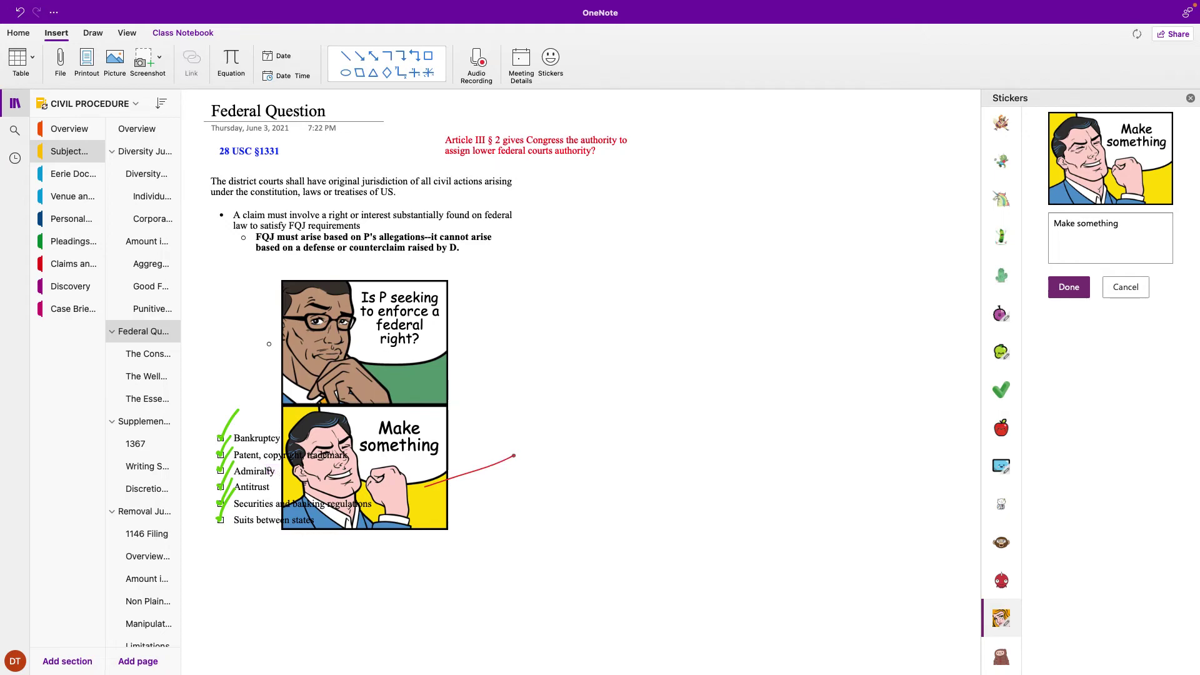
key("super+z")
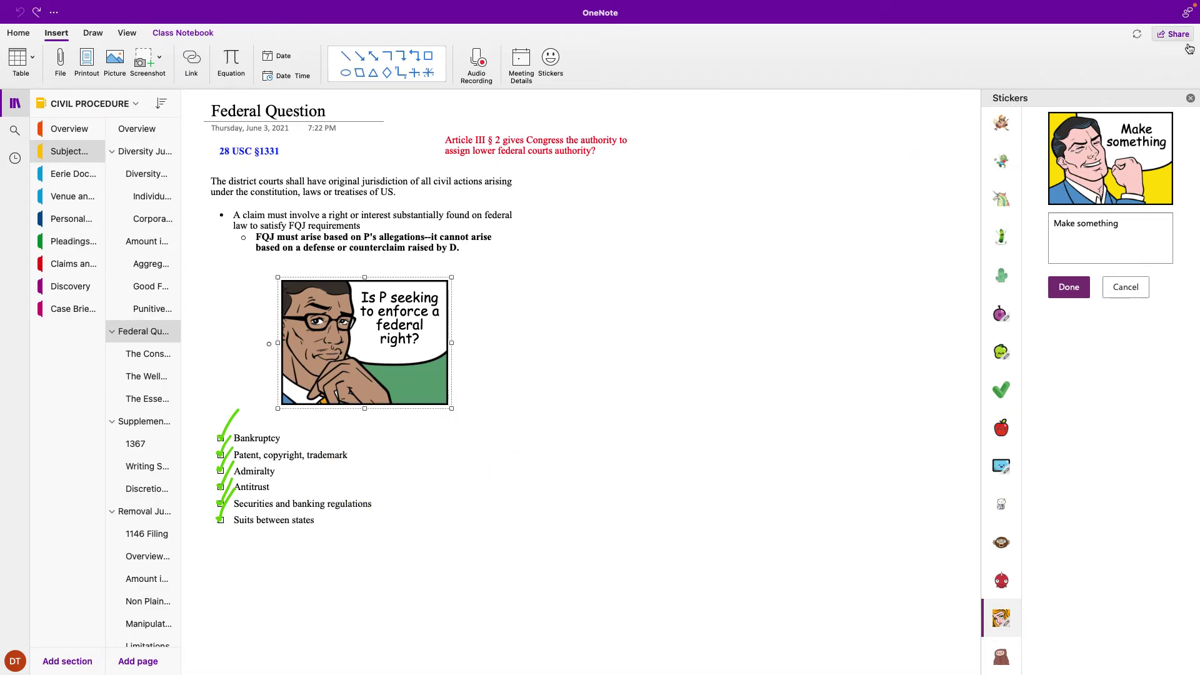
Close the Stickers pane, go to the Supplemental page, and draw then discard a trial oval.
left_click(1191, 99)
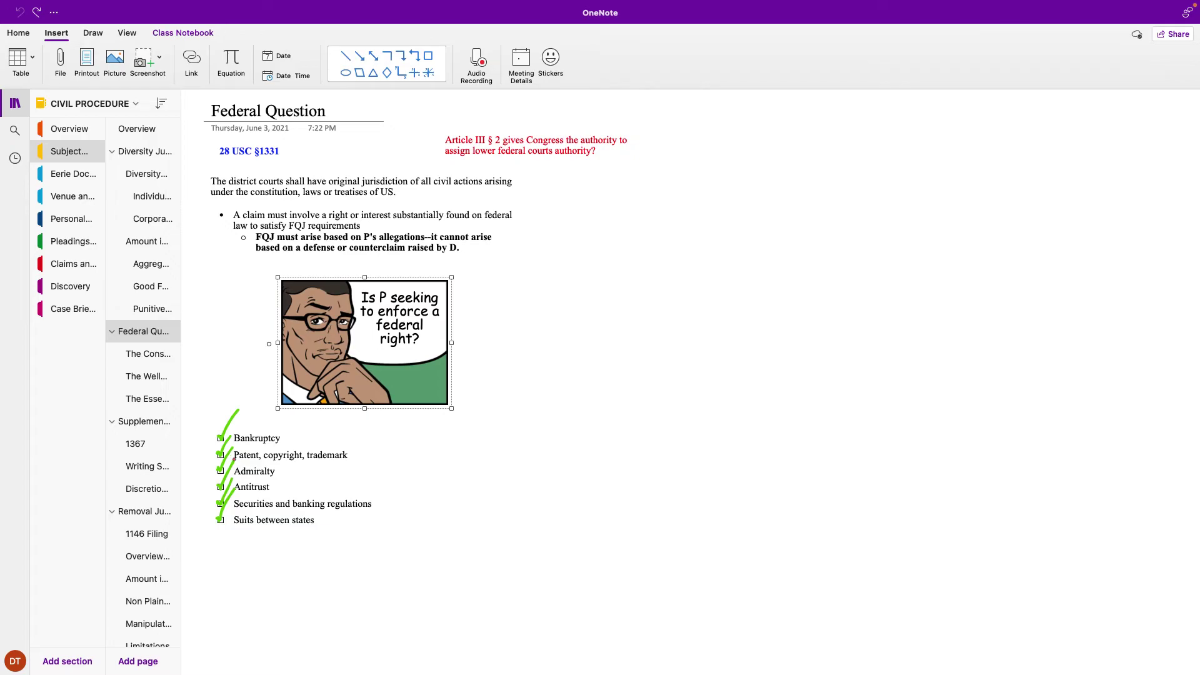
left_click(130, 424)
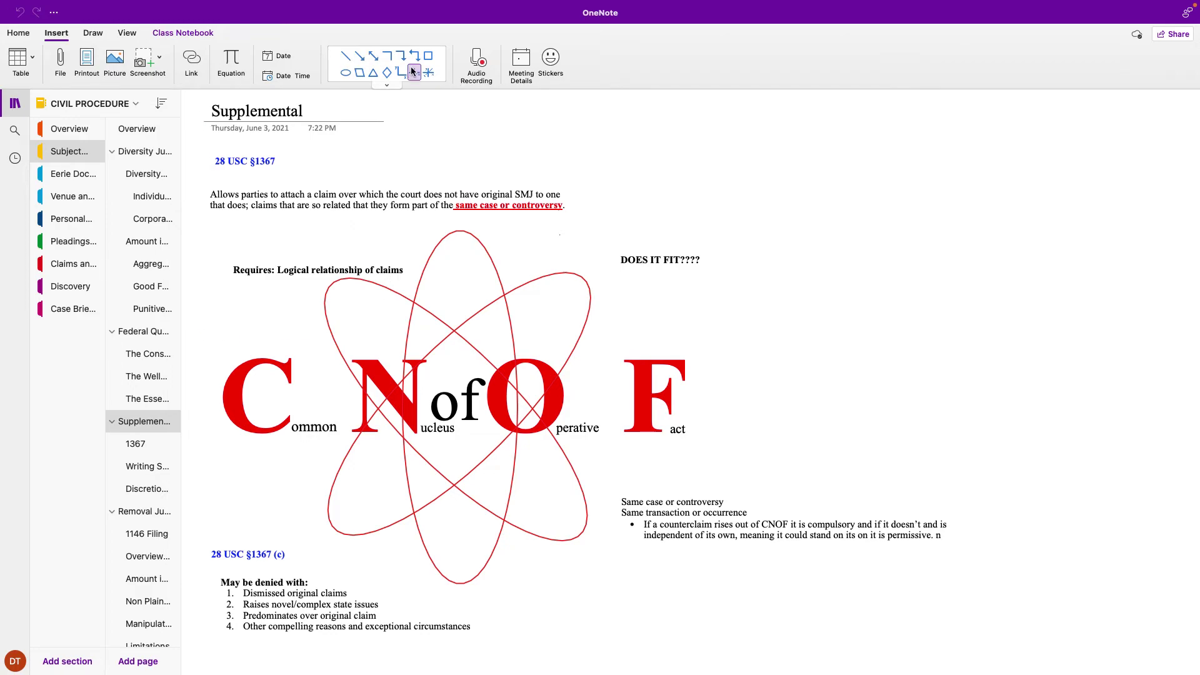
left_click(345, 72)
left_click_drag(790, 225, 924, 142)
key("BackSpace")
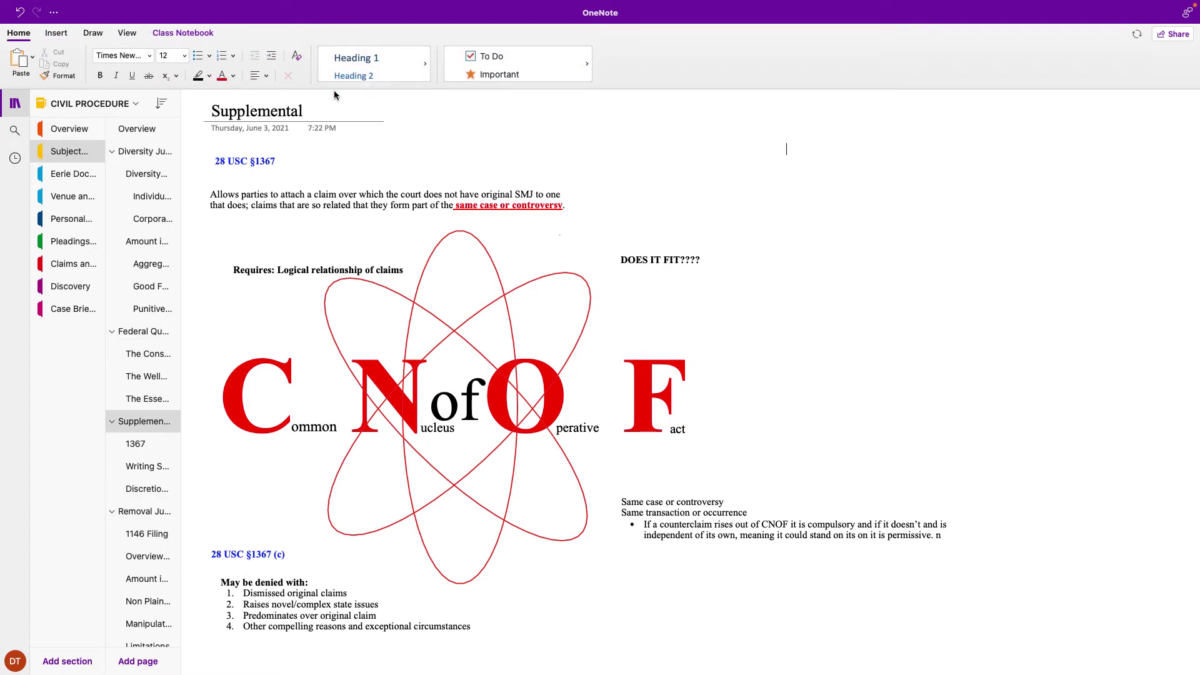
scroll(546, 330, "down", 3)
scroll(543, 326, "down", 5)
scroll(544, 326, "up", 8)
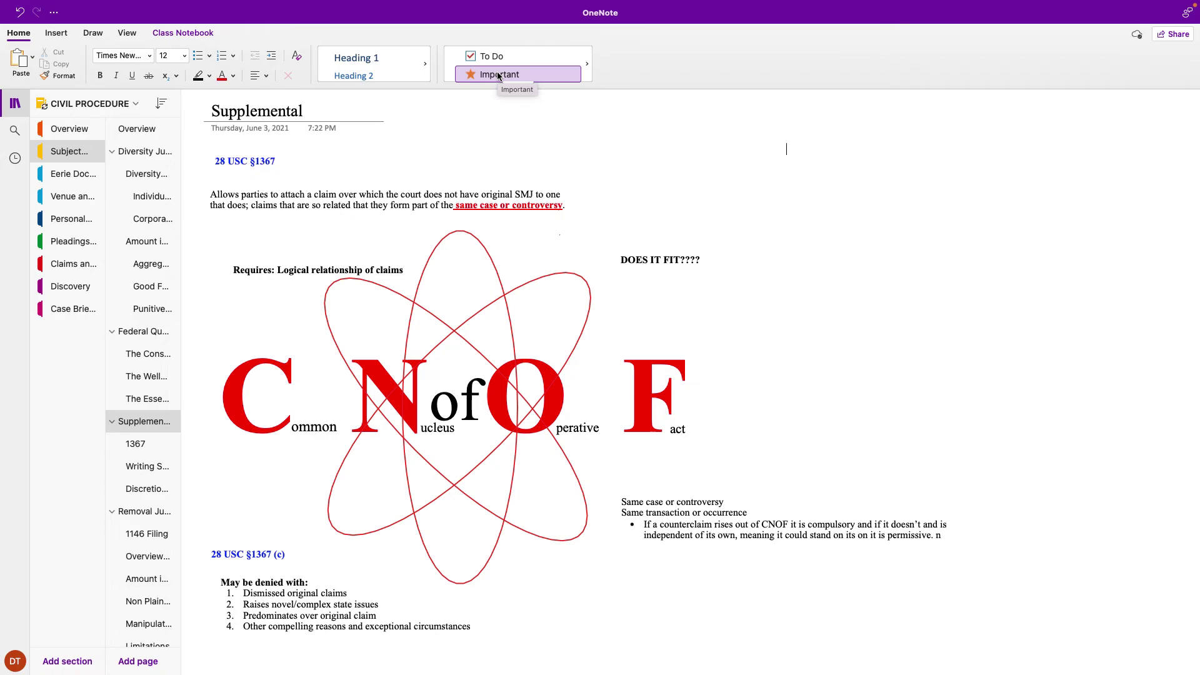
Add the note 'ask about how to copy and paste' tagged Important in blue, then open page 1367.
type("ask ")
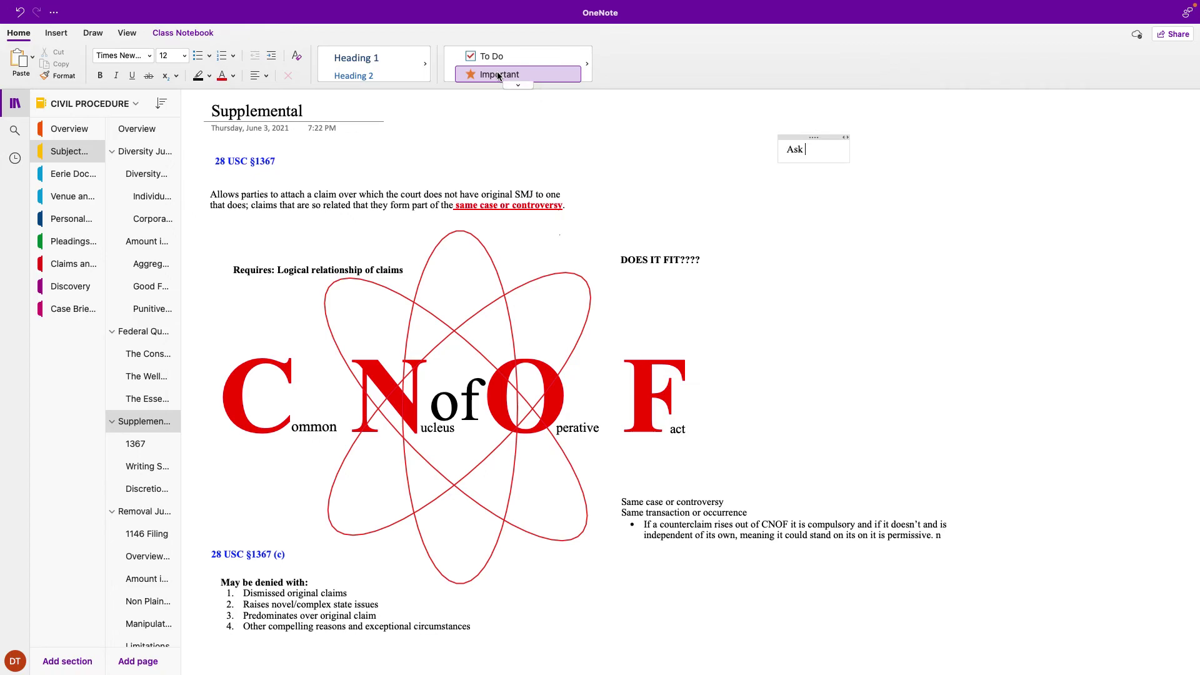
type("about how to cop")
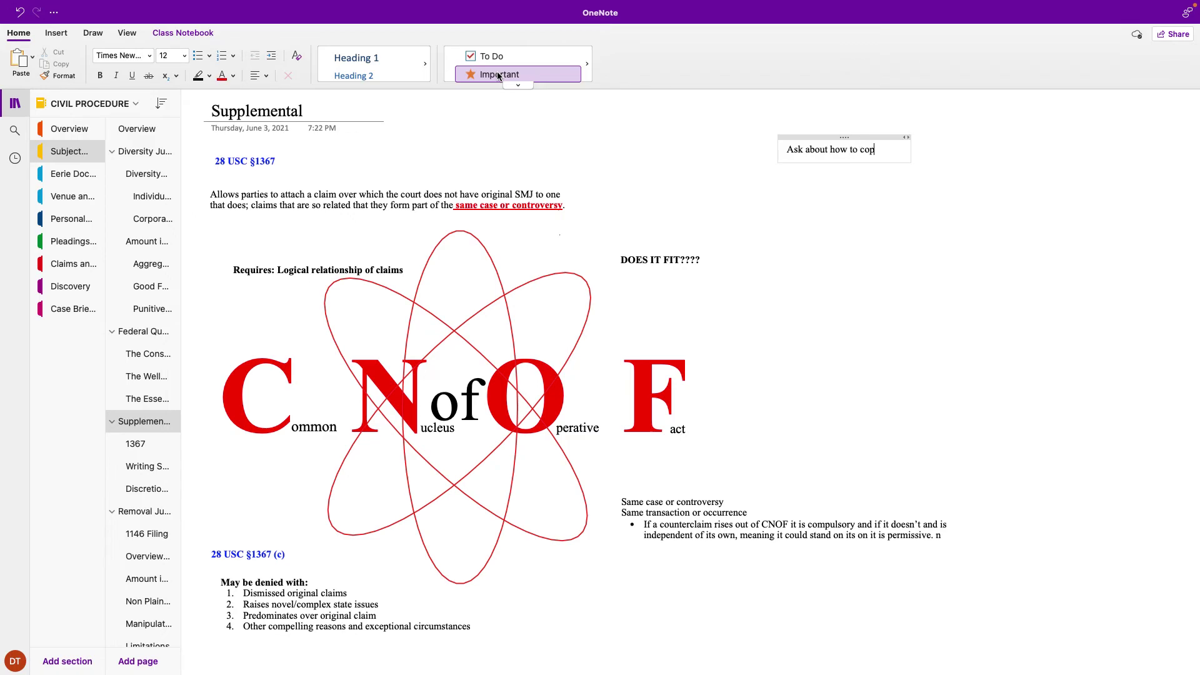
type("y and paste")
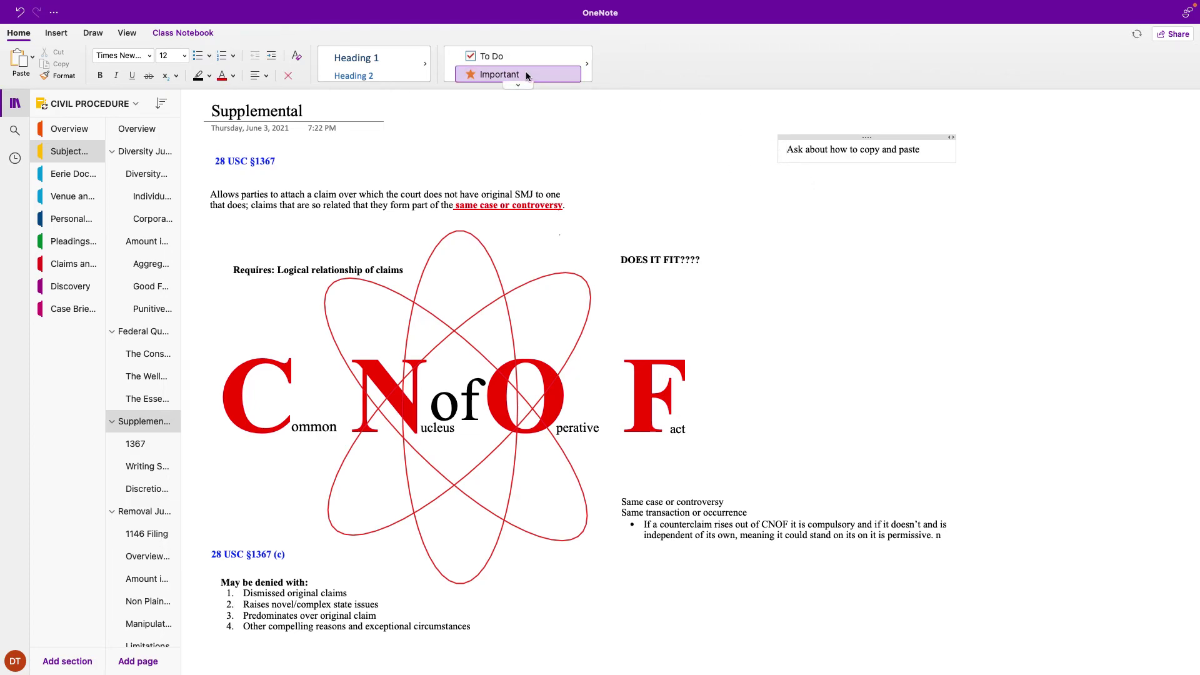
left_click(512, 74)
triple_click(938, 149)
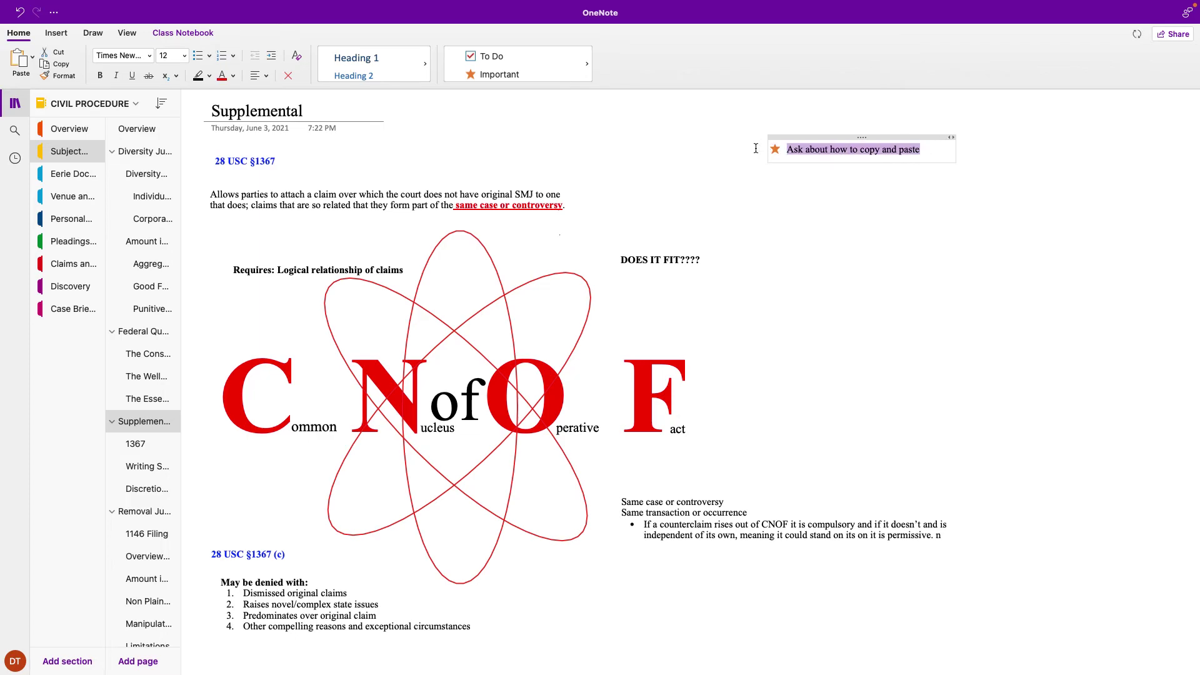
left_click(233, 76)
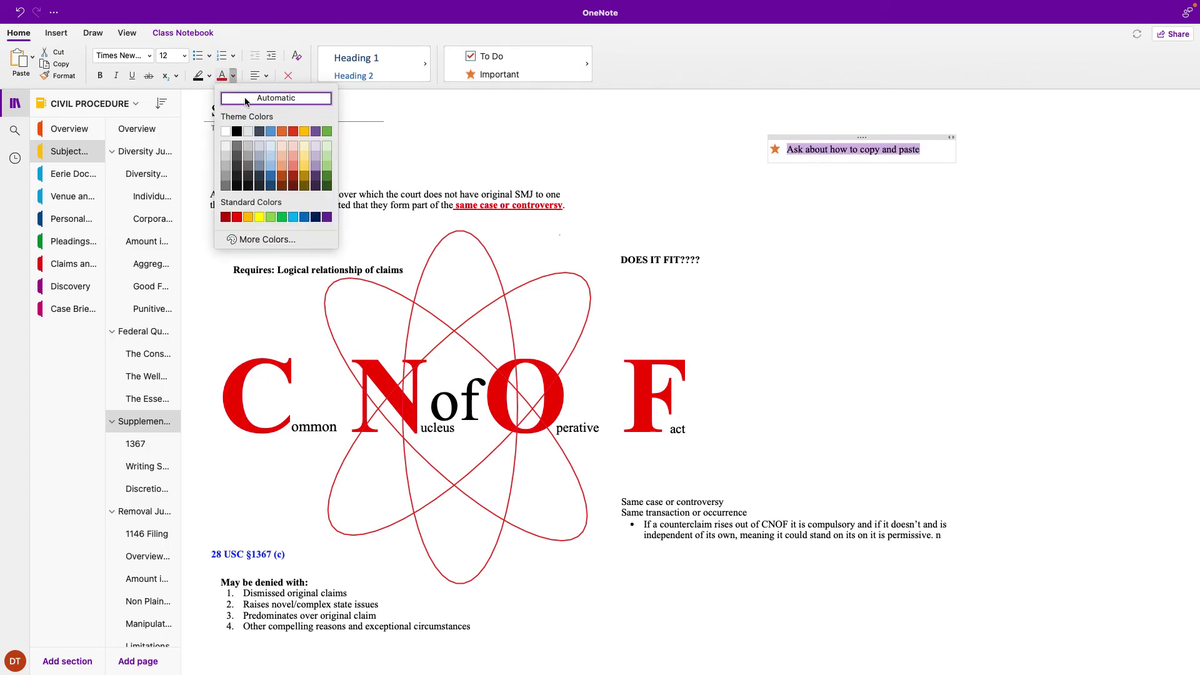
left_click(271, 132)
left_click(943, 335)
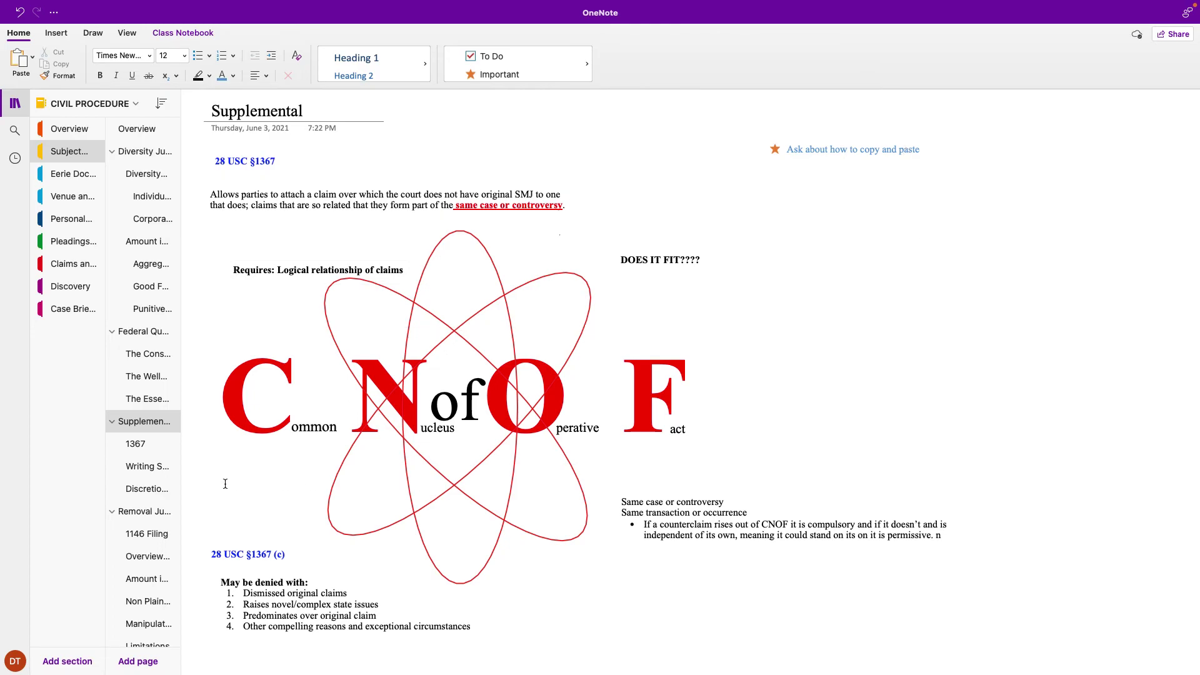
left_click(132, 450)
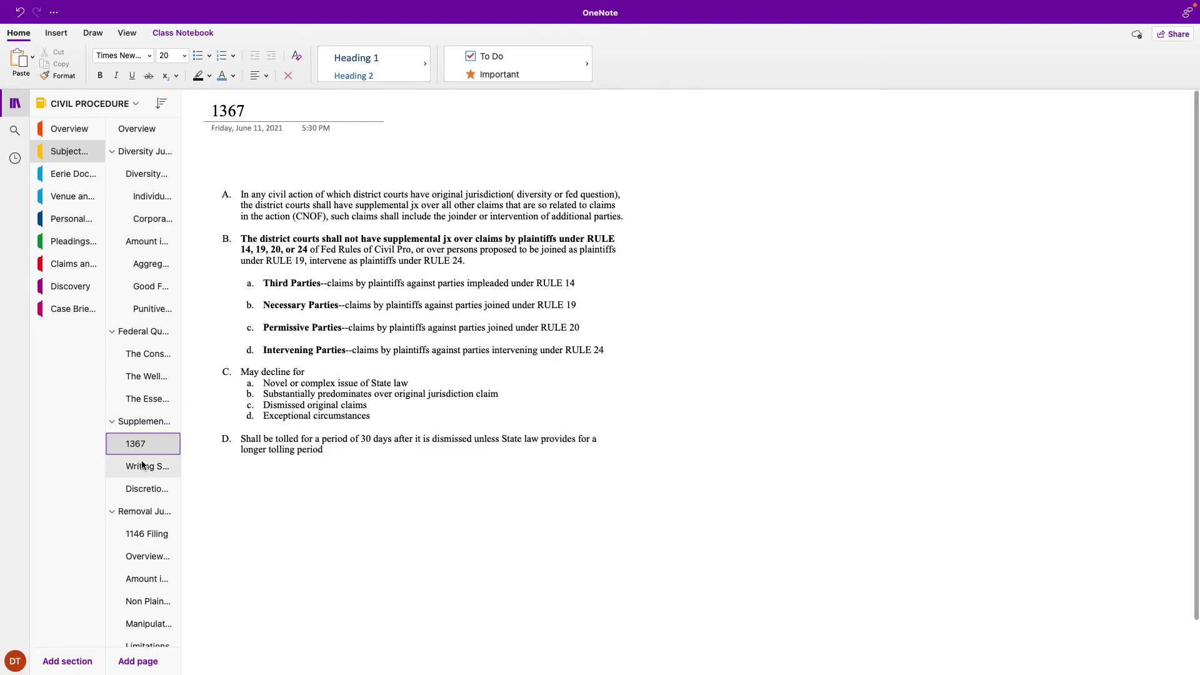
Page down to the Removal Jurisdiction page, look it over, then show the Notebooks list.
left_click(140, 469)
left_click(156, 497)
left_click(153, 518)
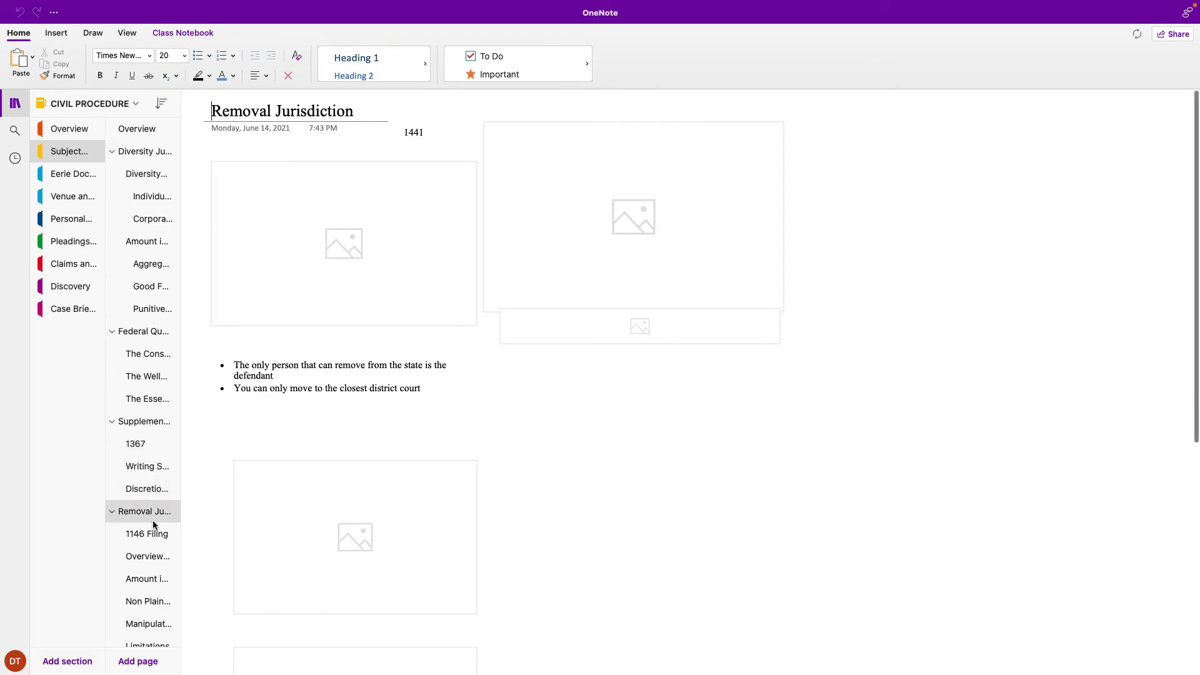
scroll(476, 498, "down", 2)
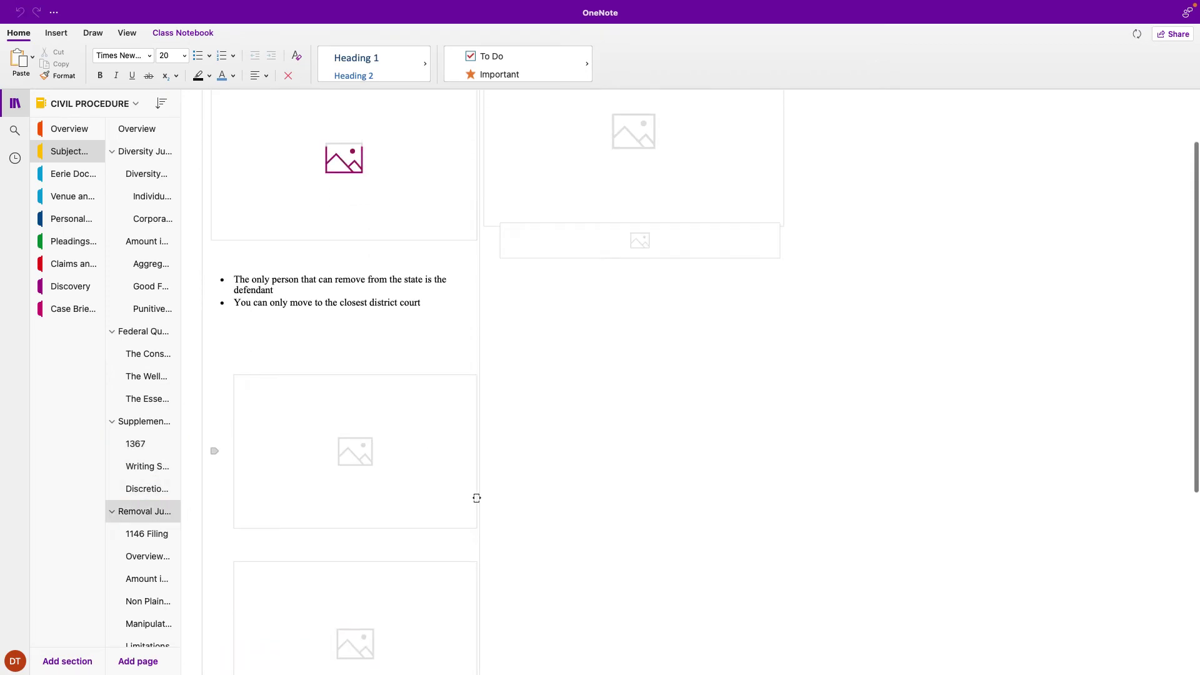
scroll(476, 498, "up", 3)
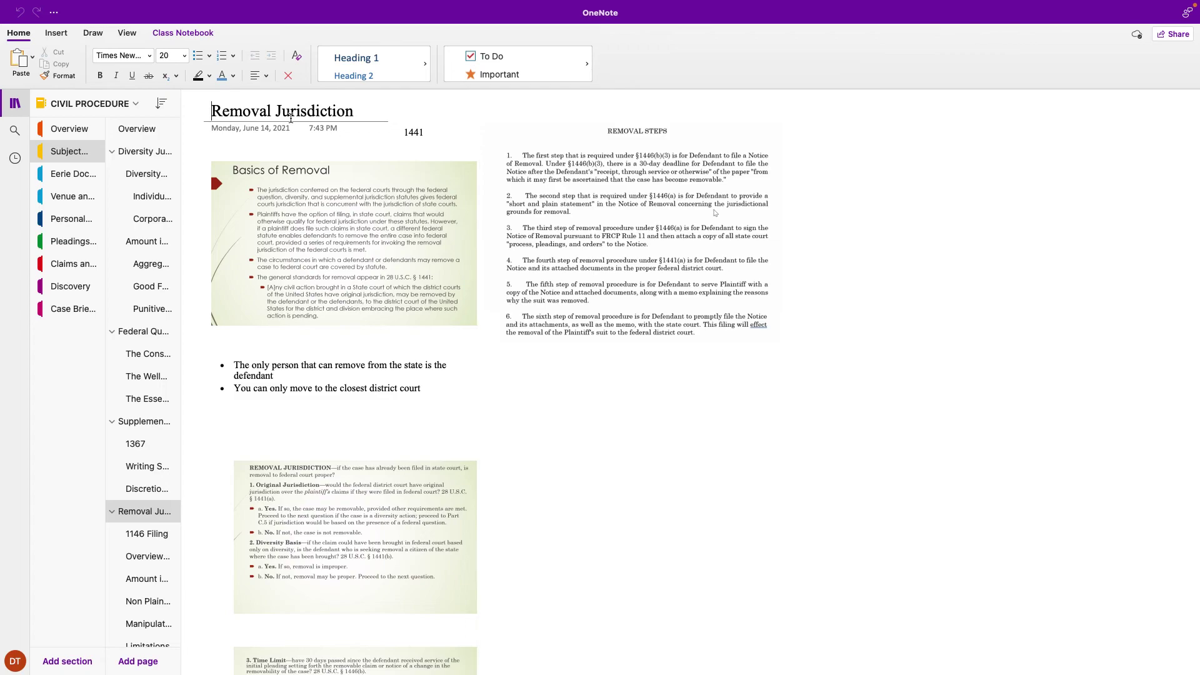
left_click(90, 104)
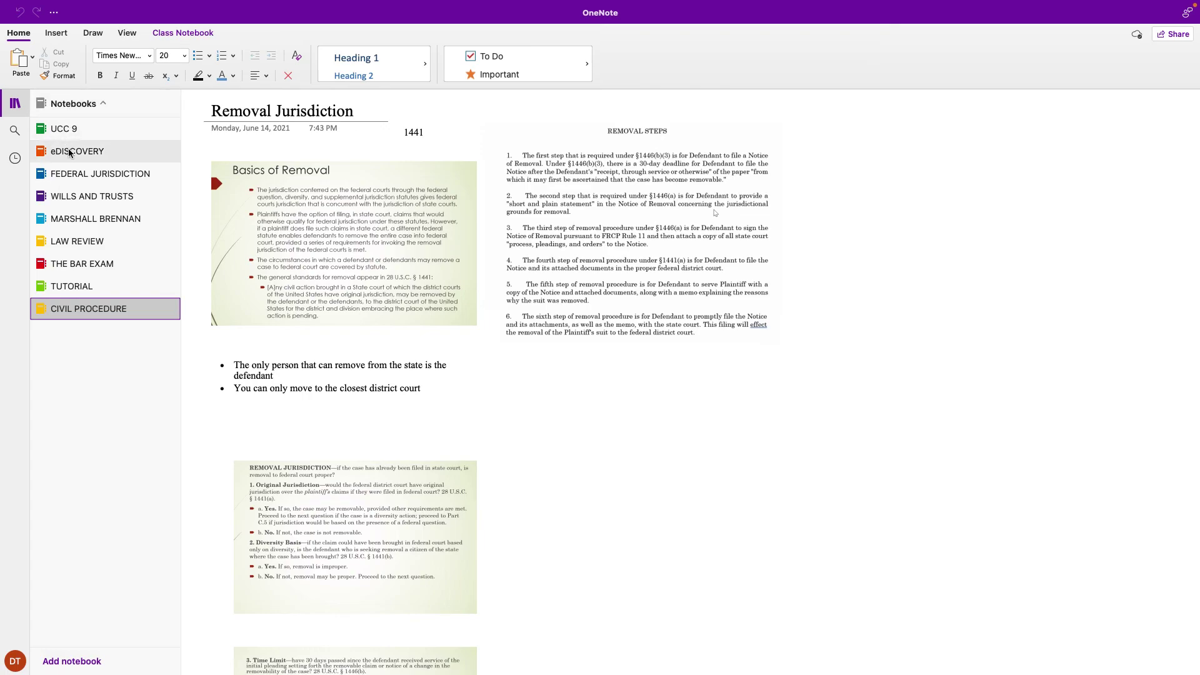
Open the UCC 9, eDISCOVERY and FEDERAL JURISDICTION notebooks in turn, reaching the Outline section.
left_click(103, 136)
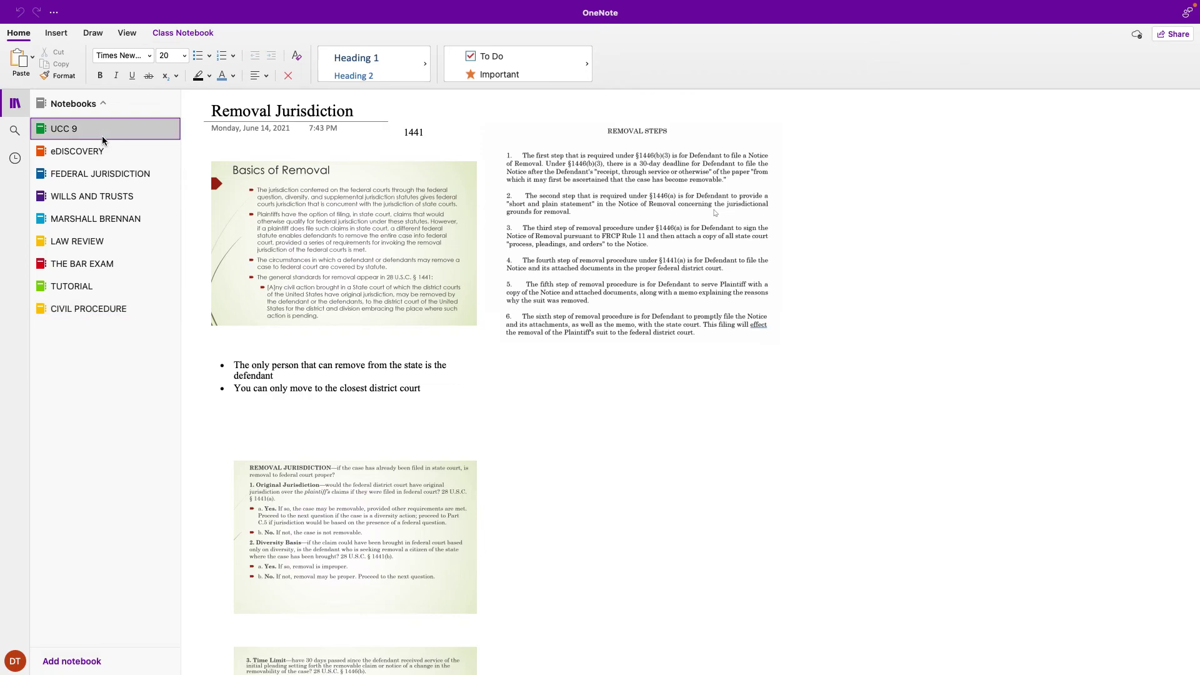
left_click(69, 112)
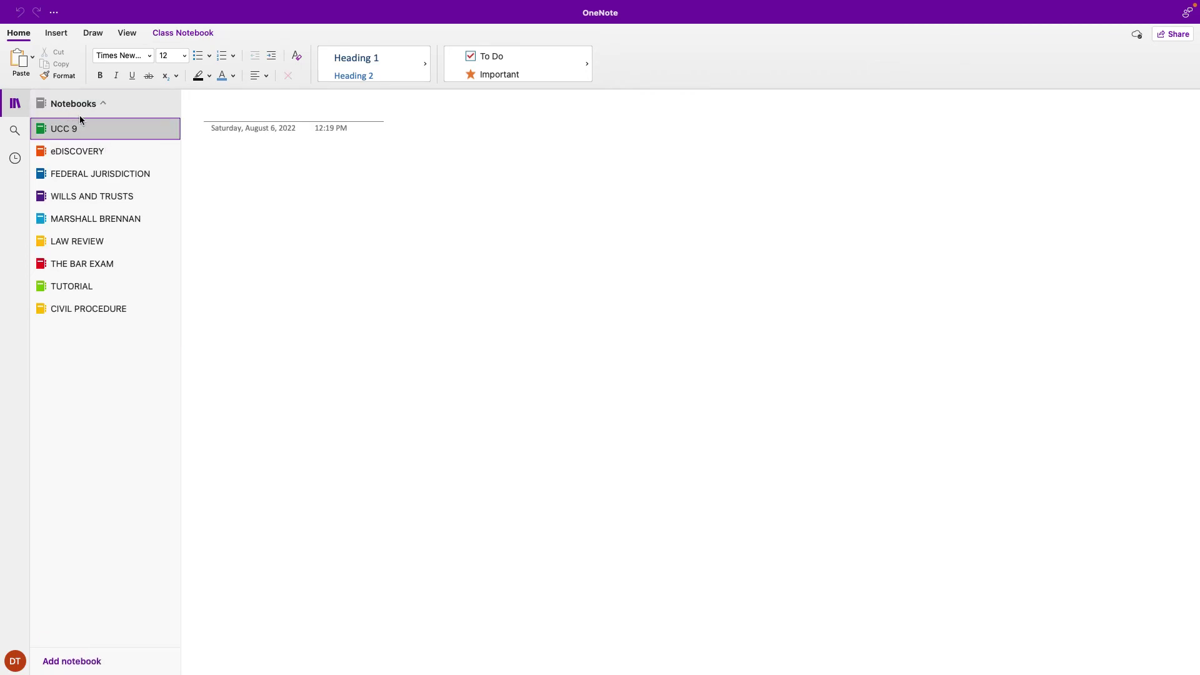
left_click(118, 150)
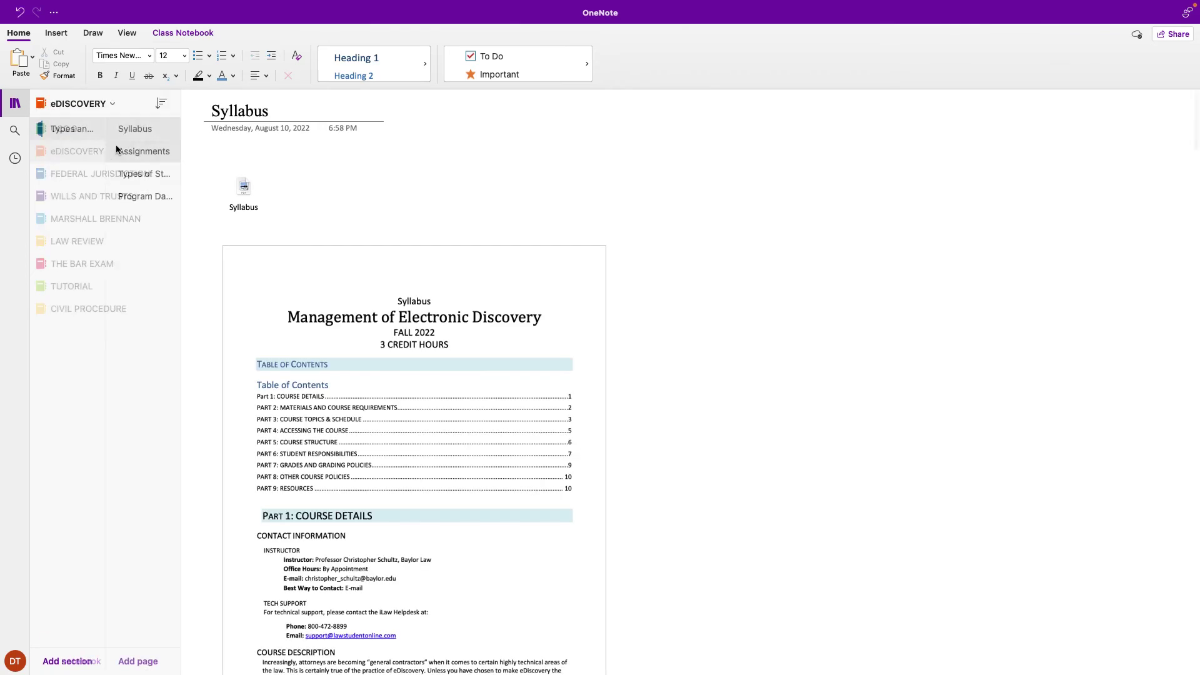
left_click(64, 105)
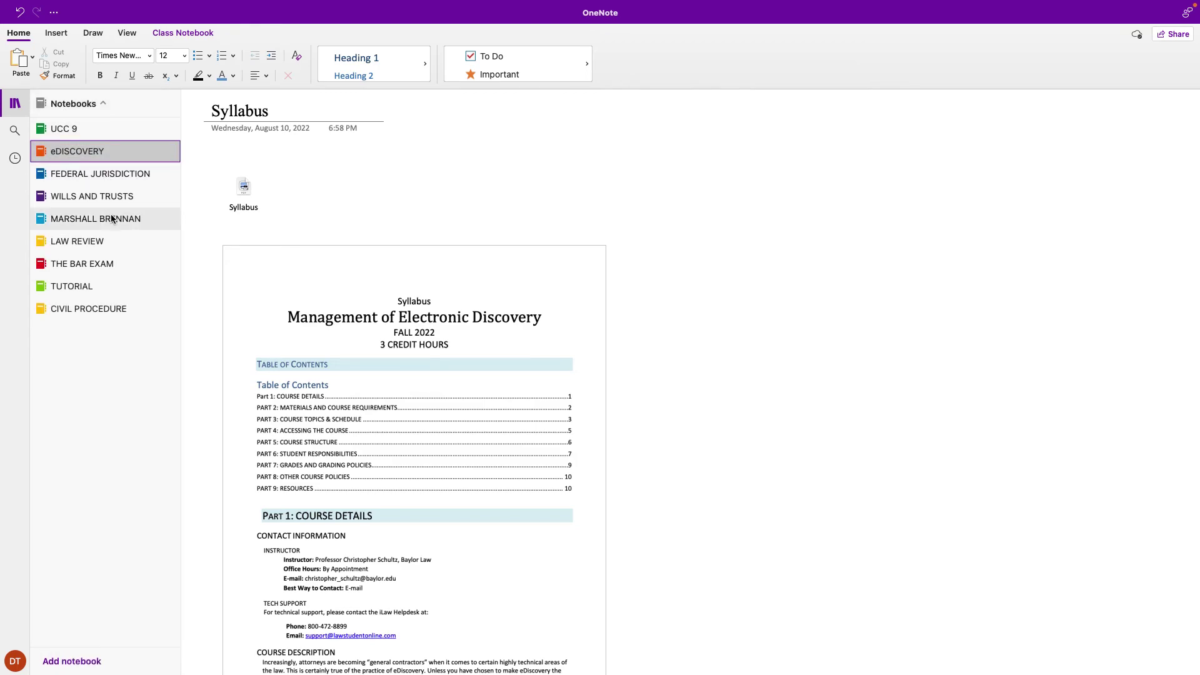
left_click(69, 177)
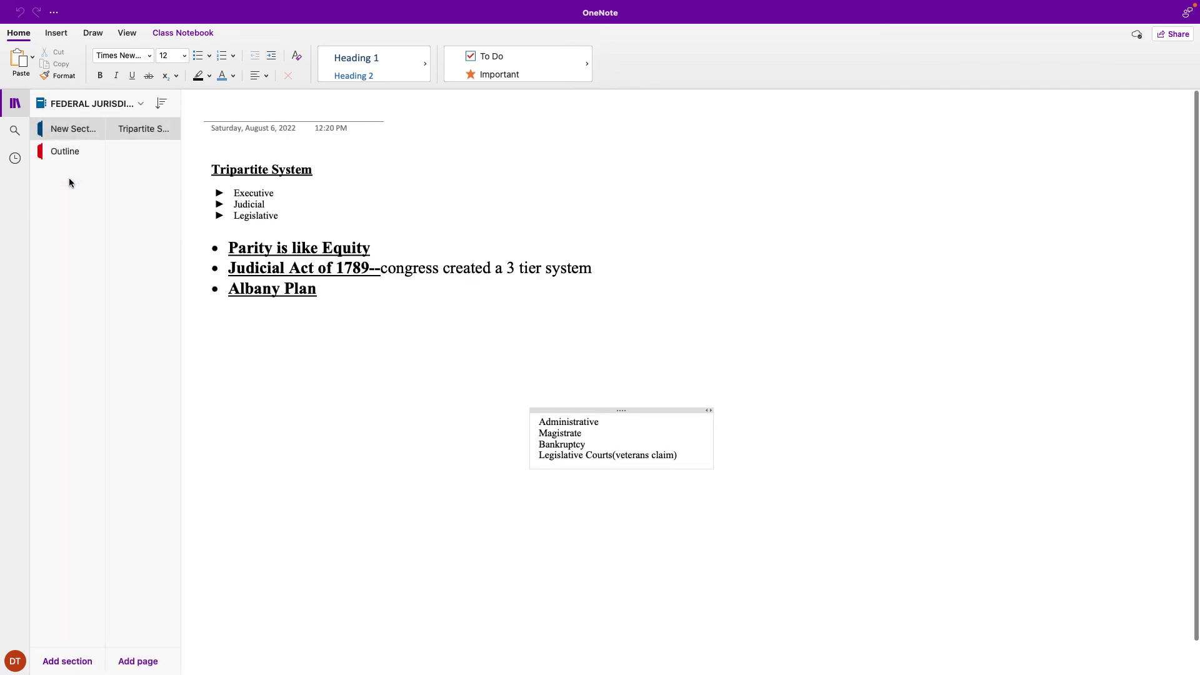
left_click(69, 151)
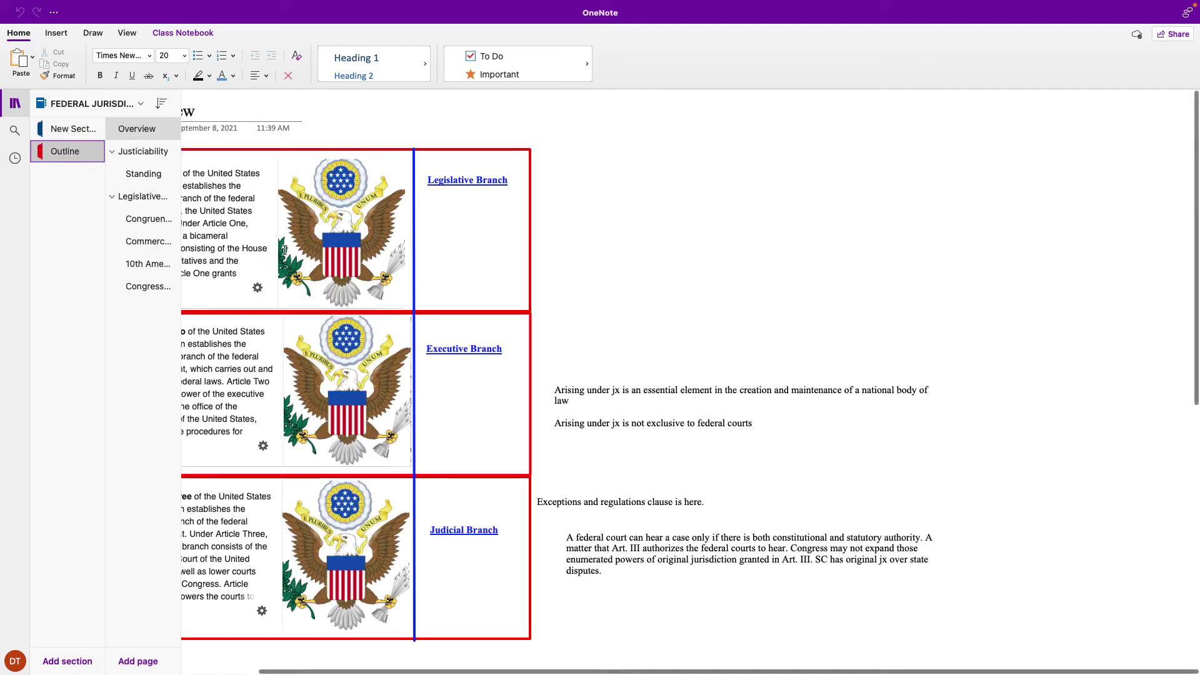
left_click(99, 108)
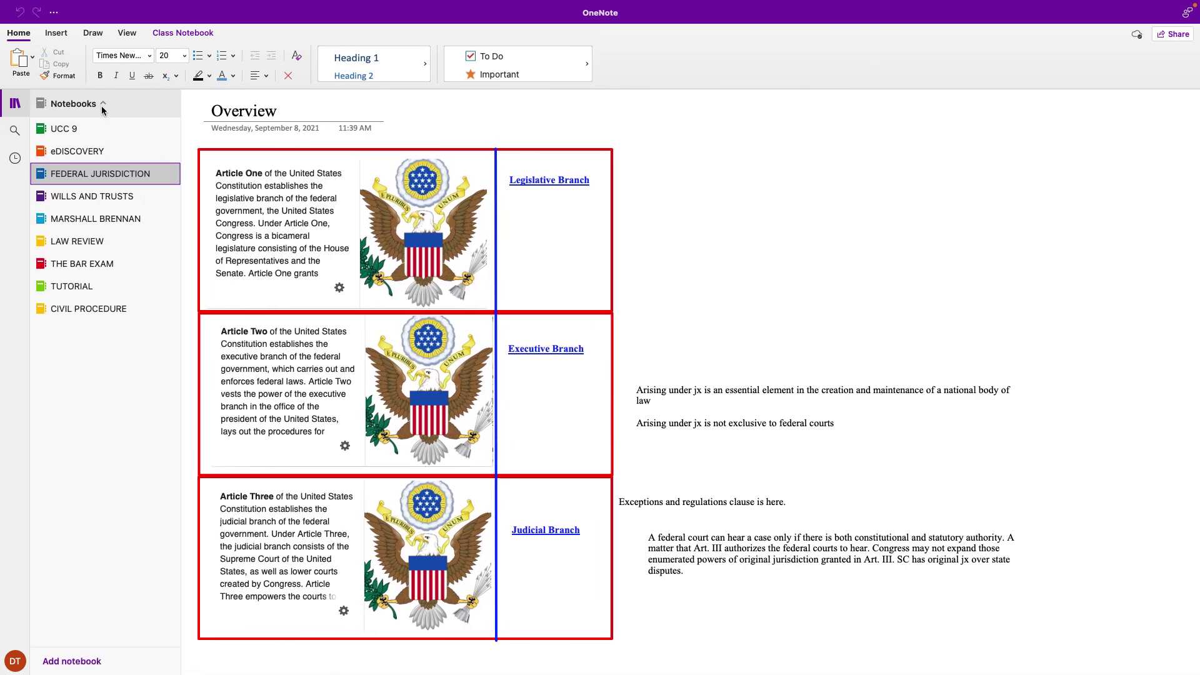
Step through Legislative Power, Commerce Clause, 10th Amendment and Justiciability pages to Standing, selecting Redressability's checkmark.
left_click(116, 174)
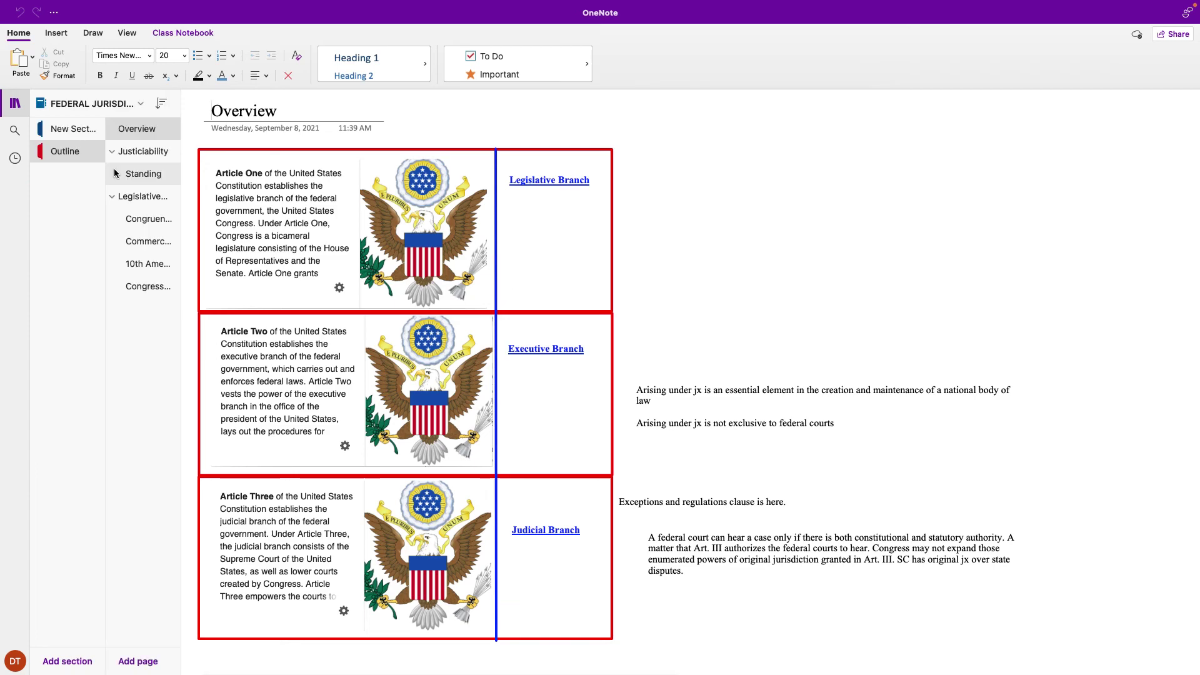
left_click(153, 195)
left_click(153, 220)
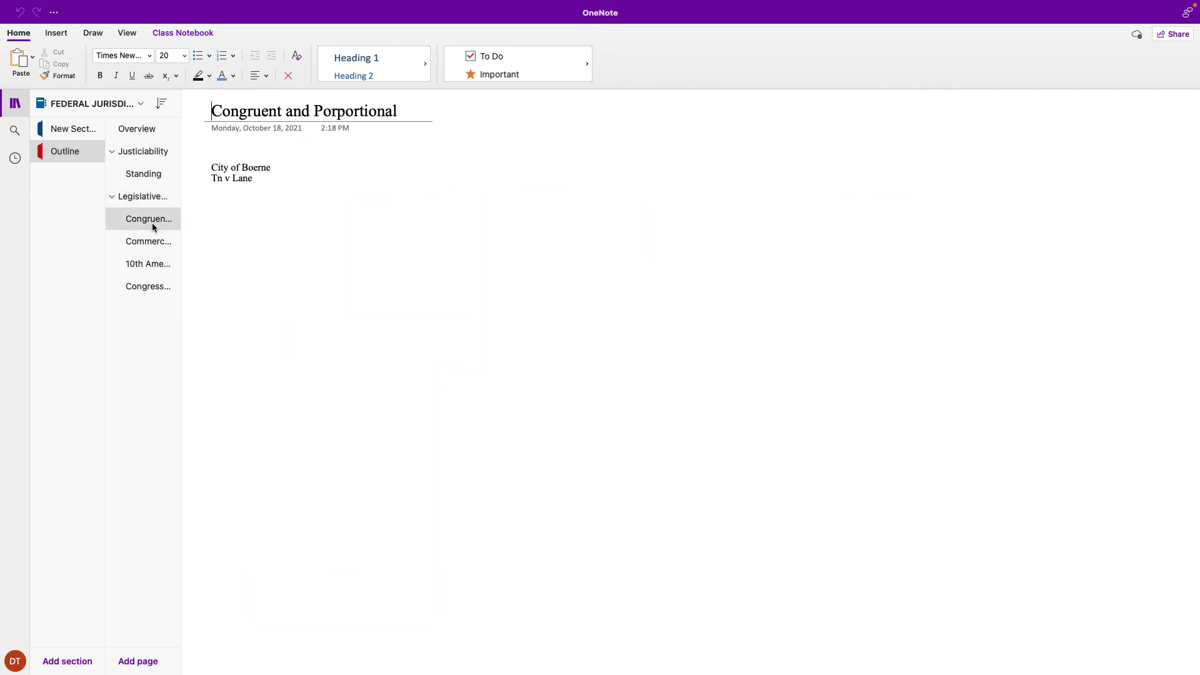
left_click(153, 242)
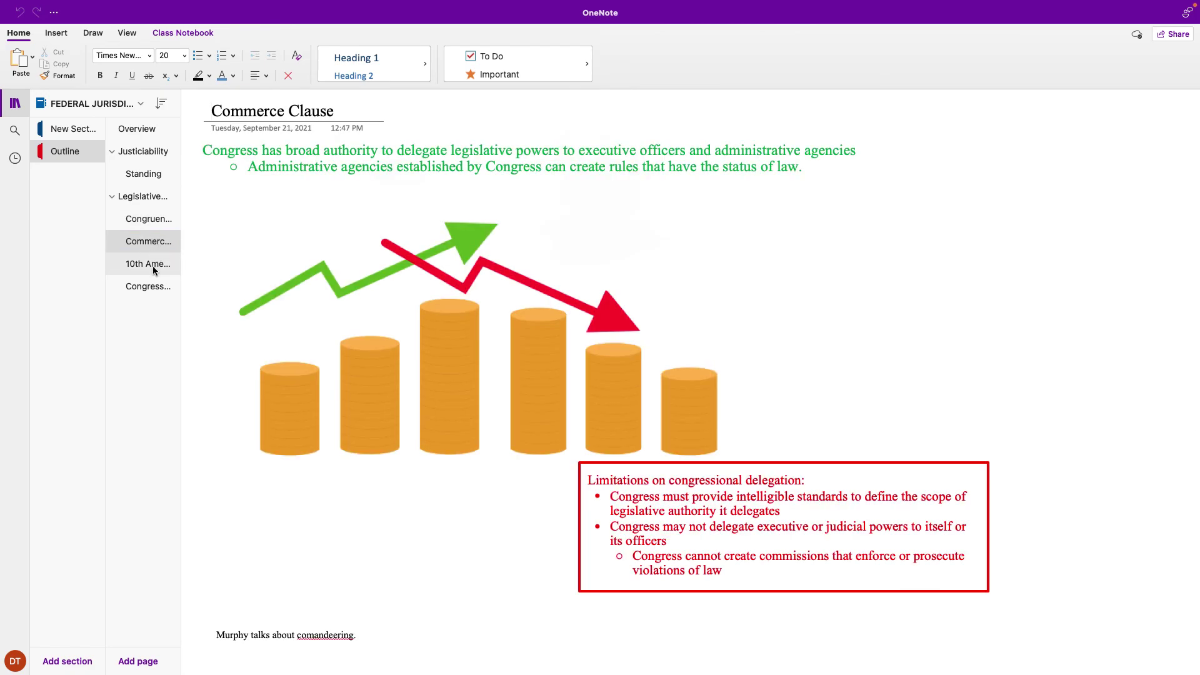
left_click(153, 270)
left_click(156, 286)
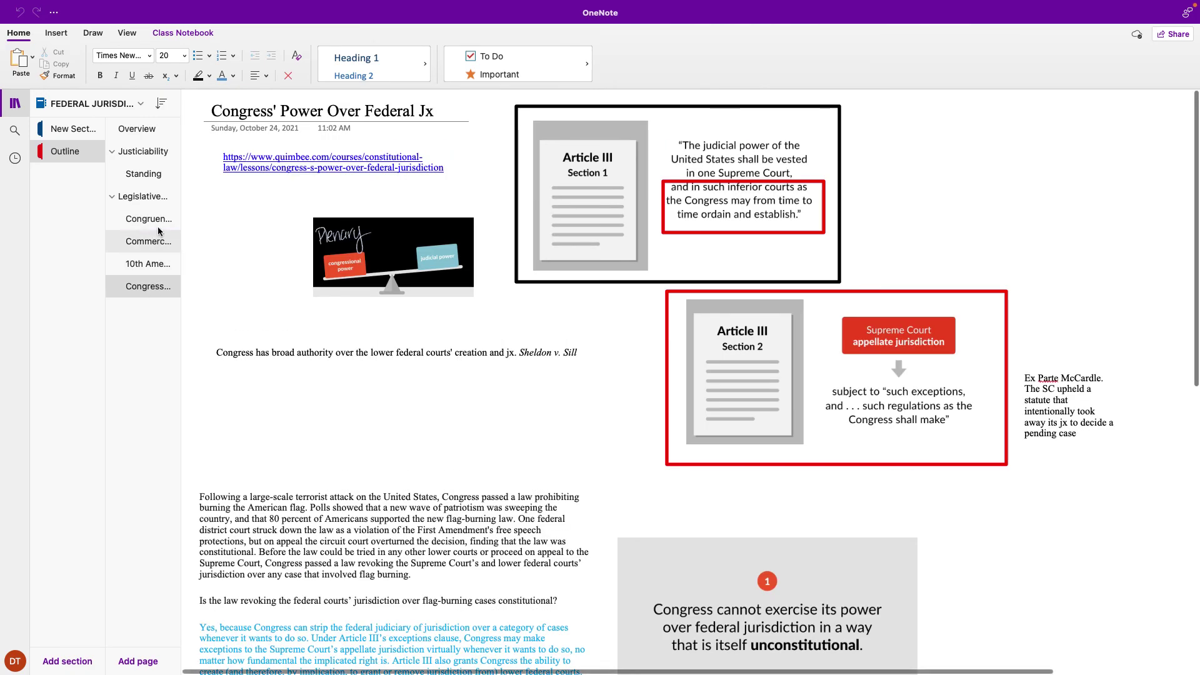
left_click(149, 157)
left_click(155, 179)
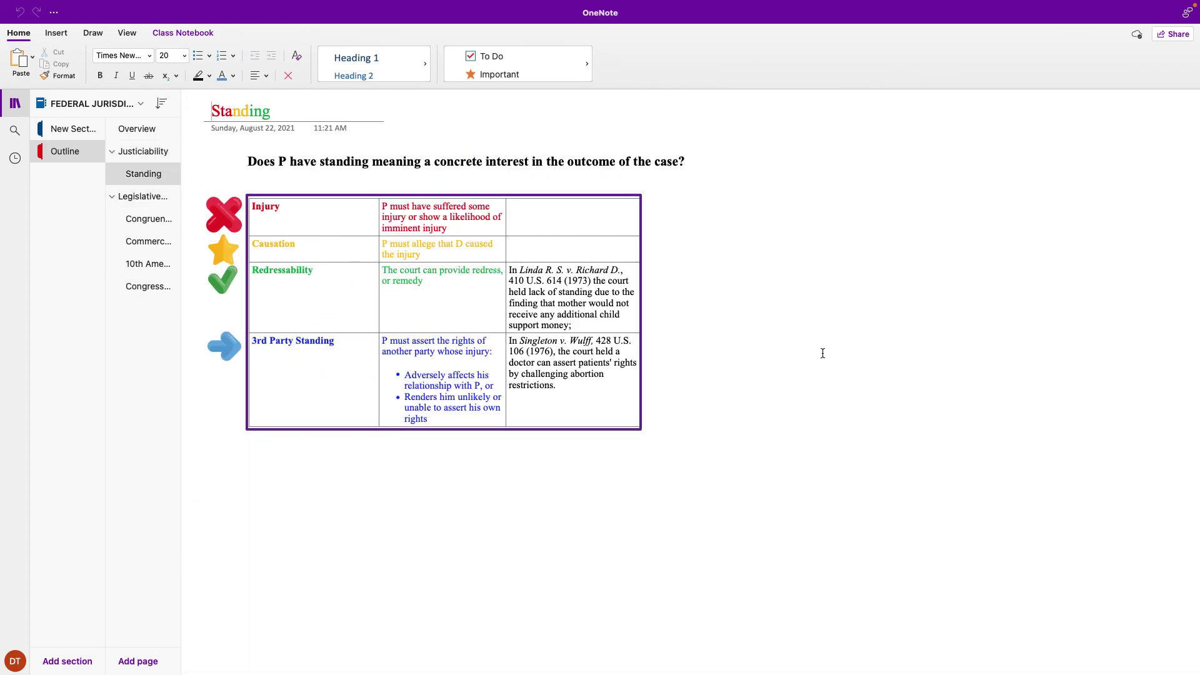
left_click(222, 287)
Select Injury's red X, then open the Insert Stickers pane and scroll its sticker collections.
left_click(224, 212)
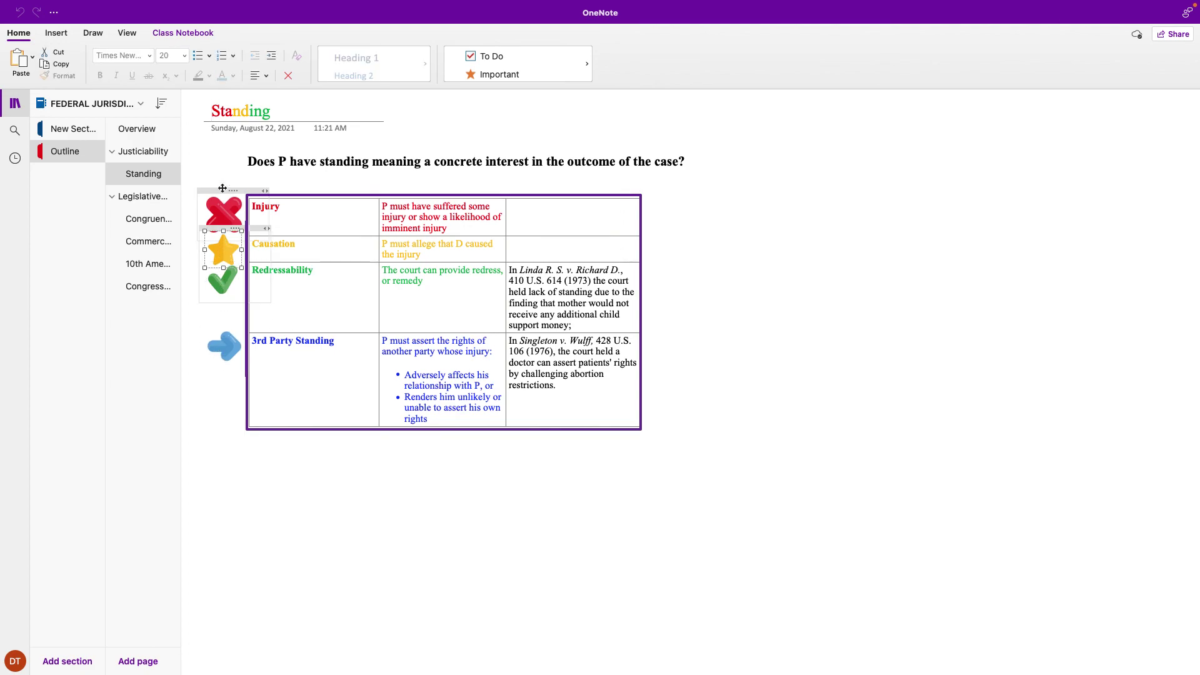
left_click(92, 33)
left_click(68, 35)
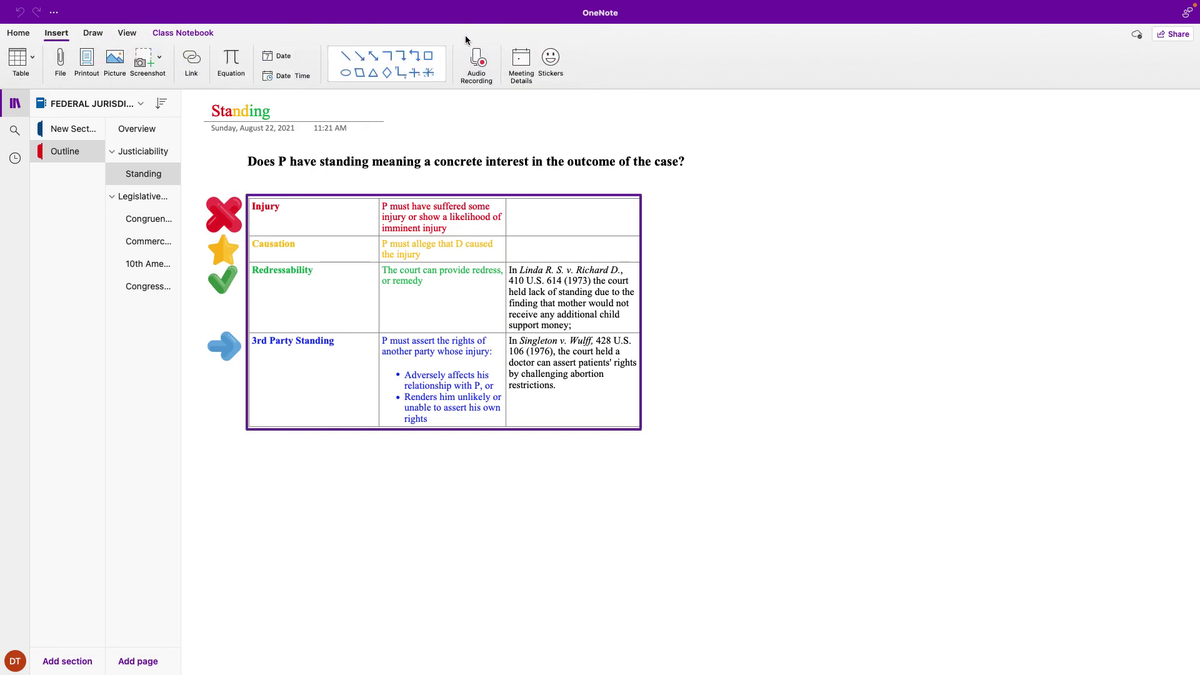
left_click(550, 61)
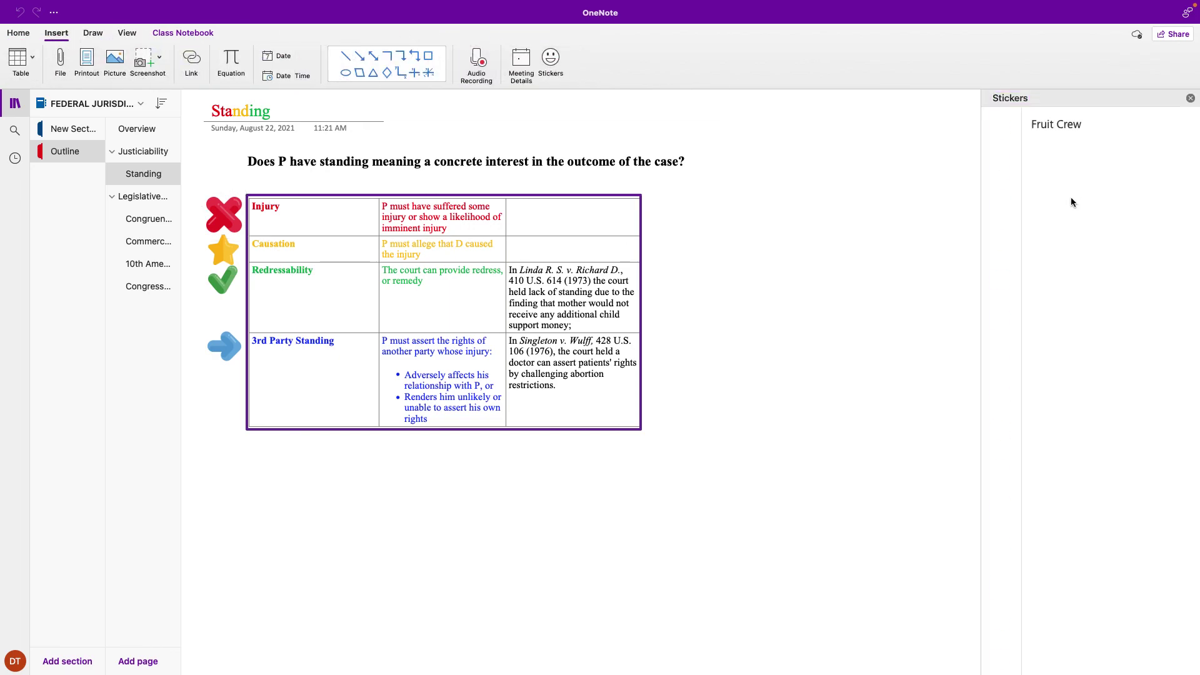
scroll(1002, 187, "down", 5)
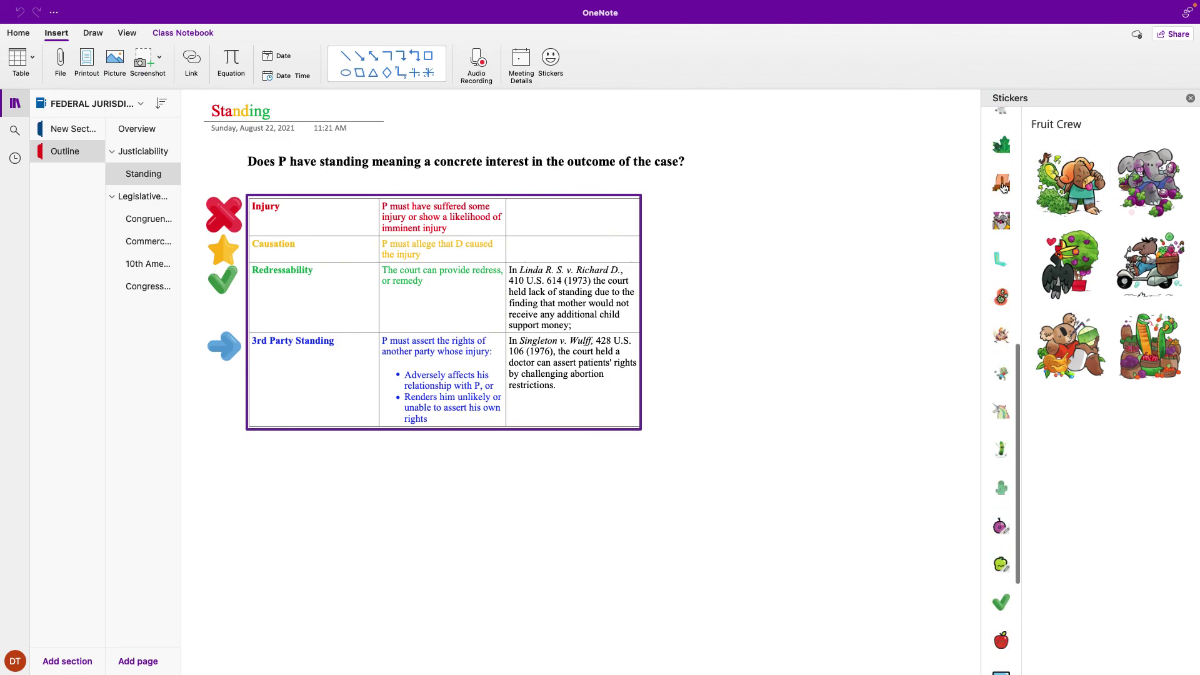
scroll(1003, 186, "down", 5)
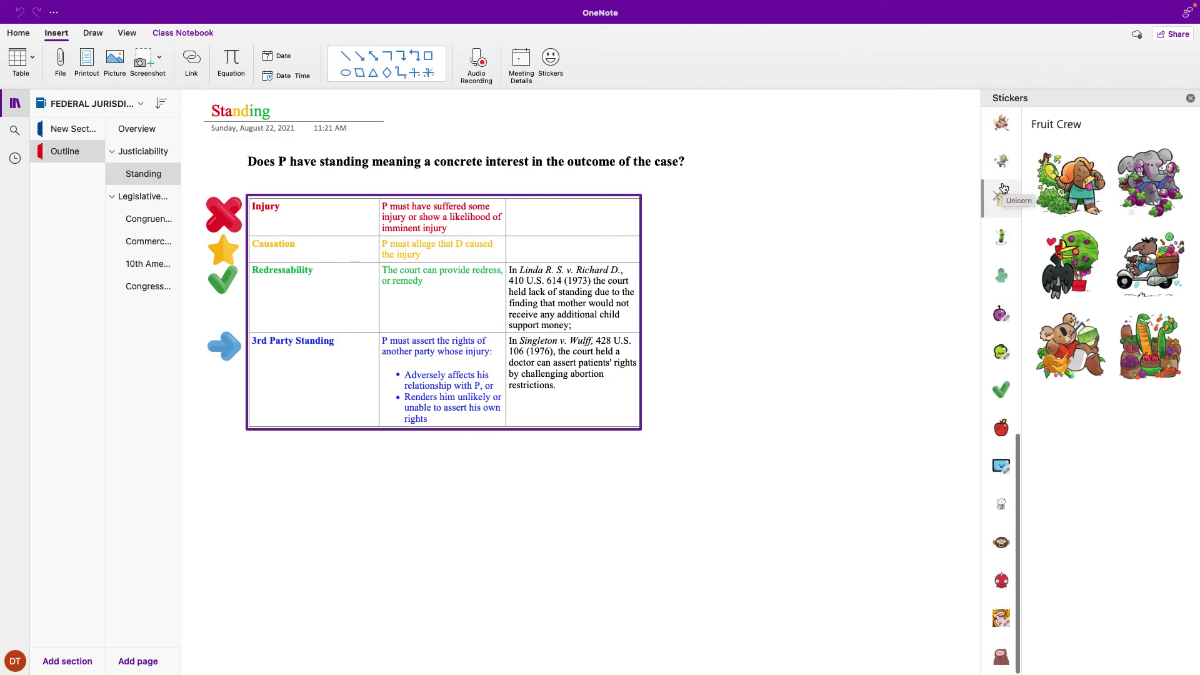